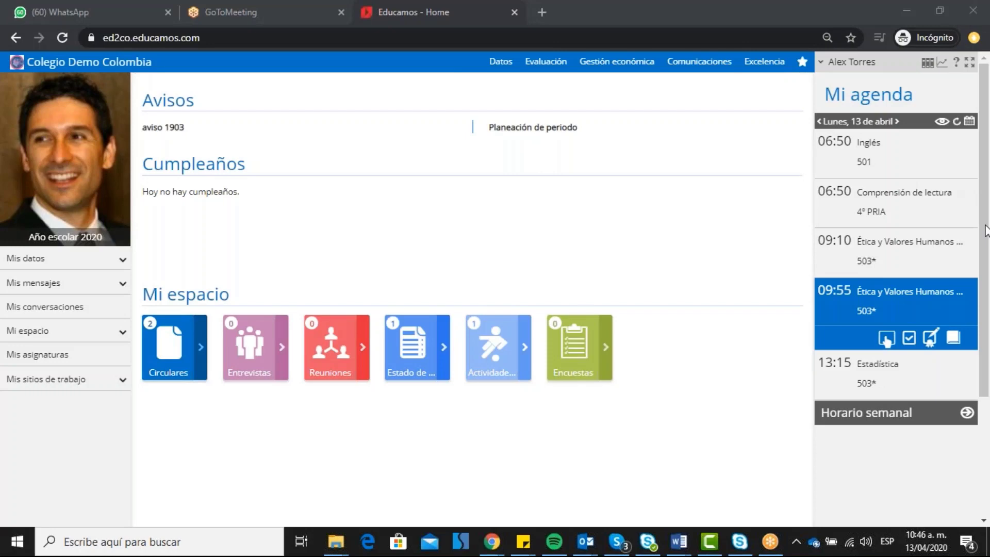
Open the etic-5º PRI-D course in the EVA Educamos learning environment and turn on course editing
{"action": "left_click", "coordinate": [71, 357]}
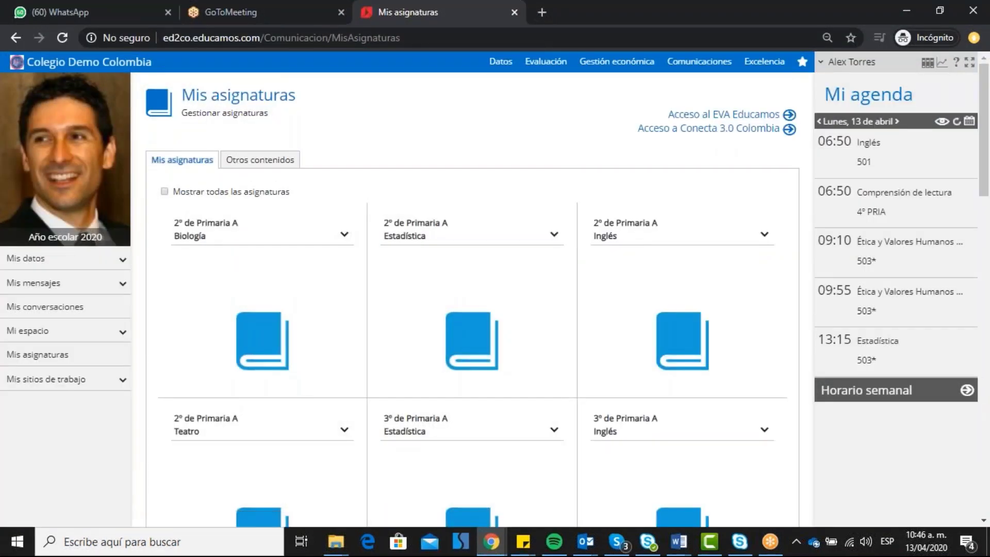
{"action": "left_click", "coordinate": [759, 114]}
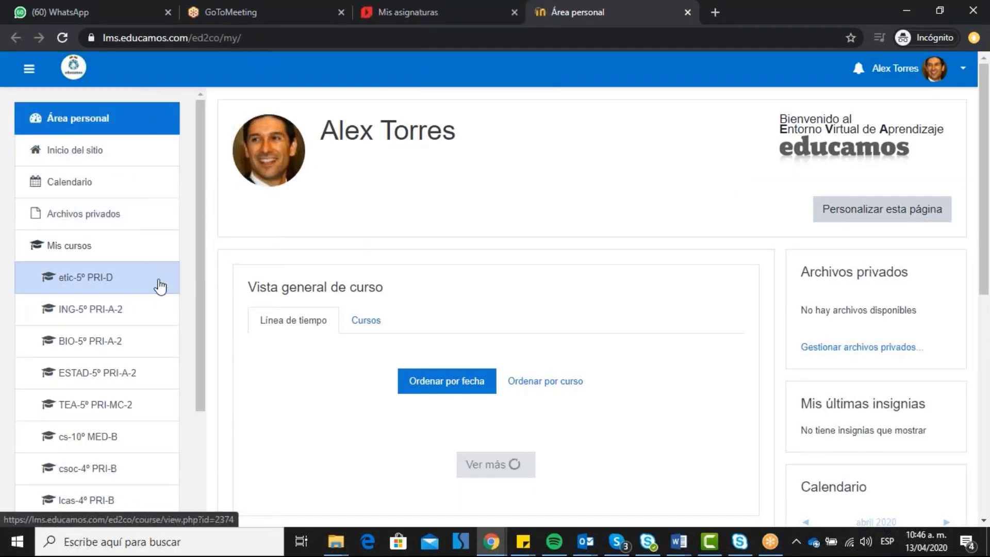
{"action": "left_click", "coordinate": [102, 284]}
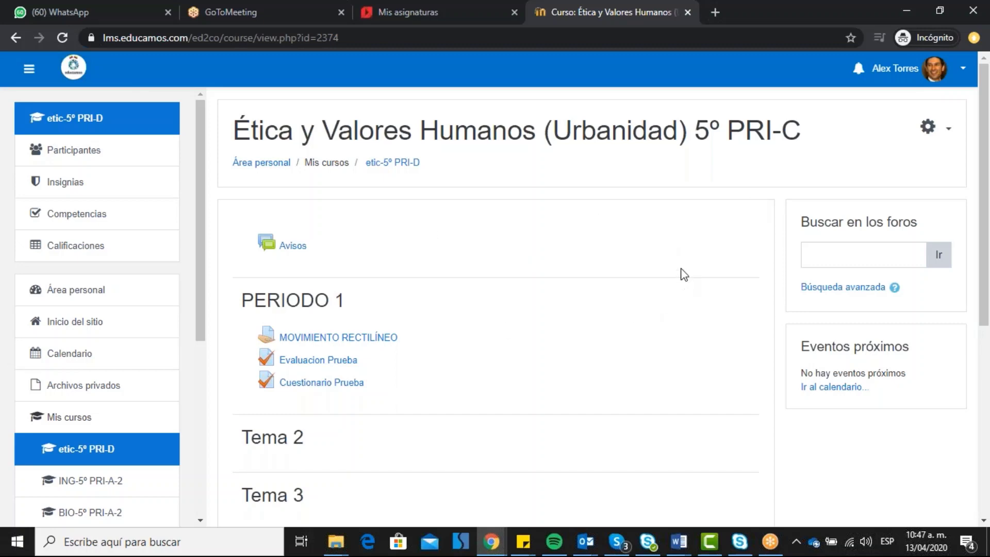
{"action": "left_click", "coordinate": [944, 136]}
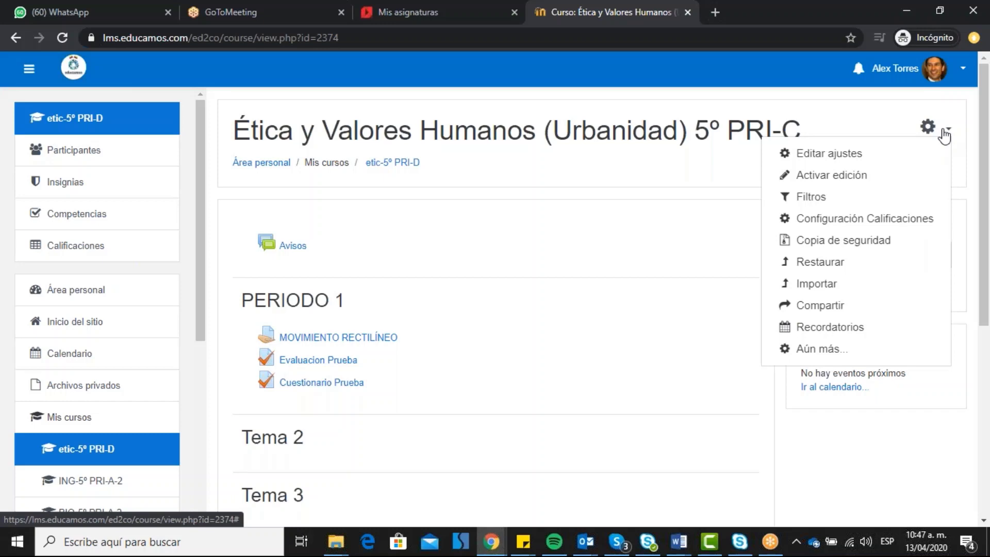
{"action": "left_click", "coordinate": [827, 176]}
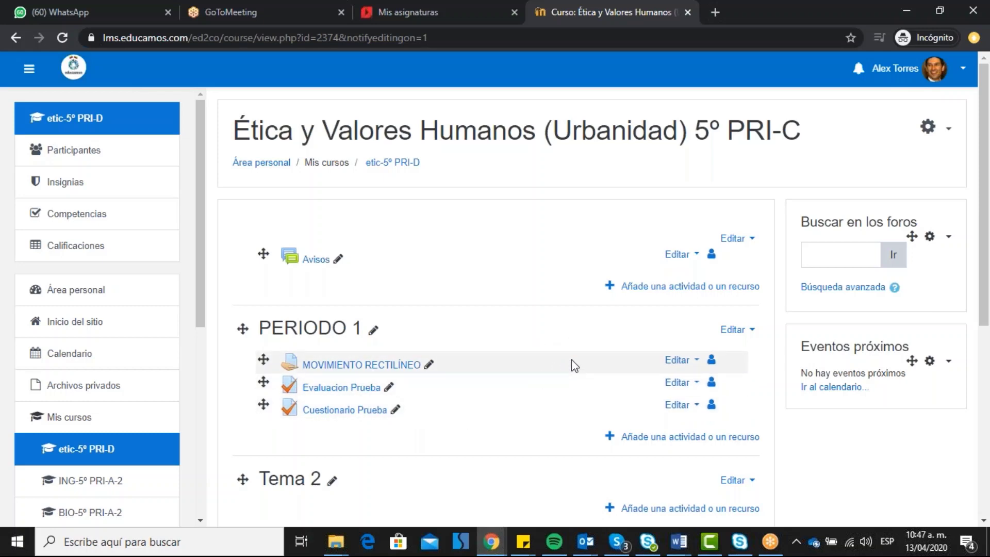
Add a Cuestionario activity to the general section above PERIODO 1
{"action": "scroll", "coordinate": [631, 304], "scroll_direction": "down", "scroll_amount": 1}
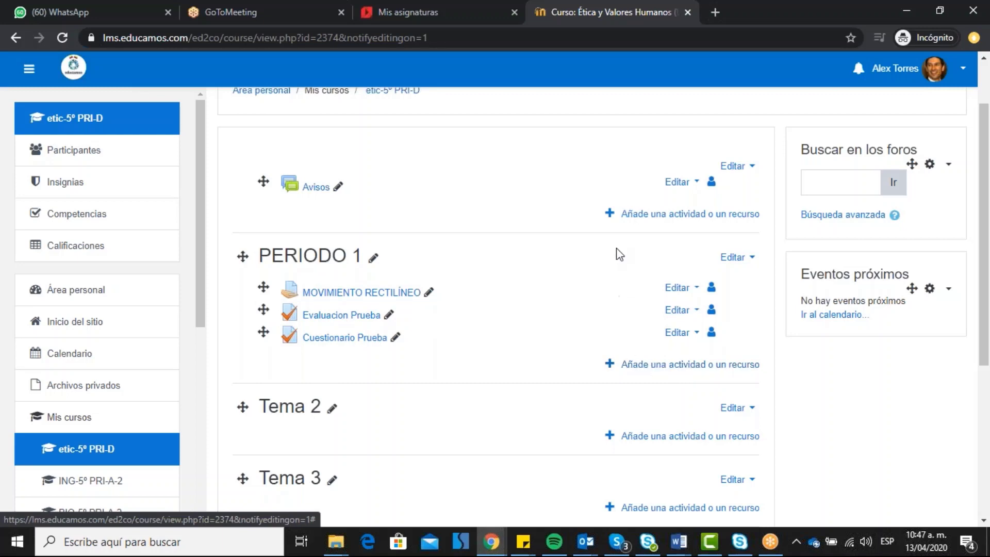
{"action": "left_click", "coordinate": [651, 214]}
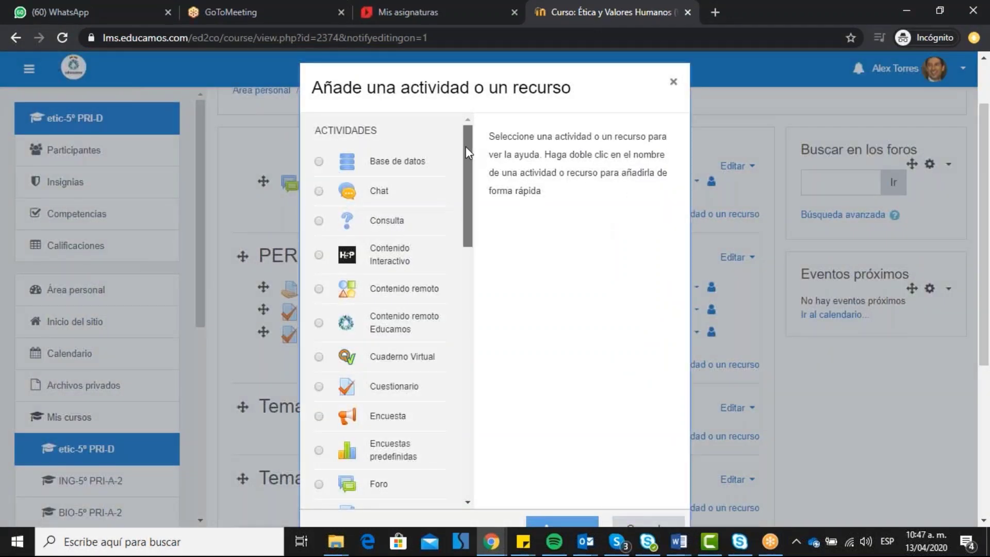
{"action": "scroll", "coordinate": [466, 147], "scroll_direction": "down", "scroll_amount": 2}
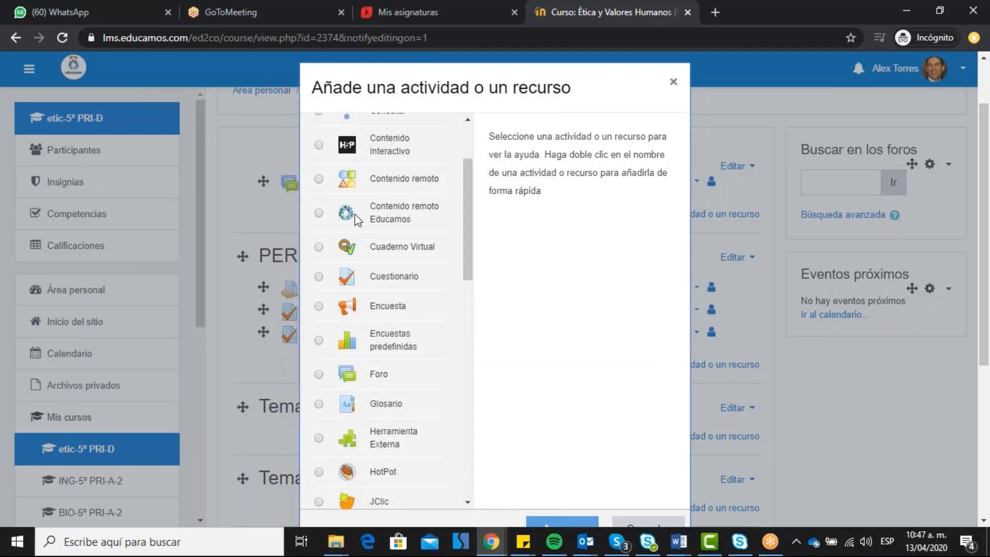
{"action": "left_click", "coordinate": [319, 277]}
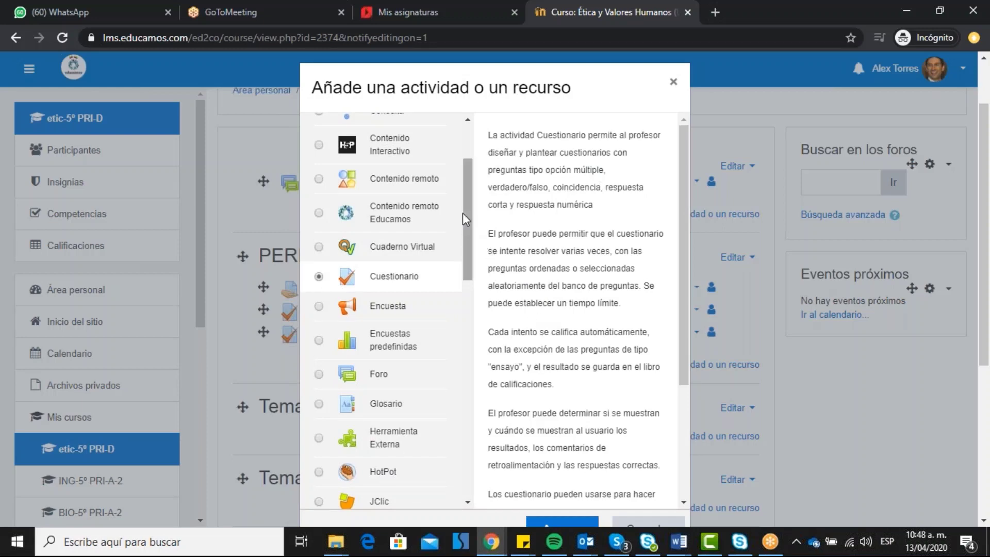
{"action": "left_click", "coordinate": [577, 522]}
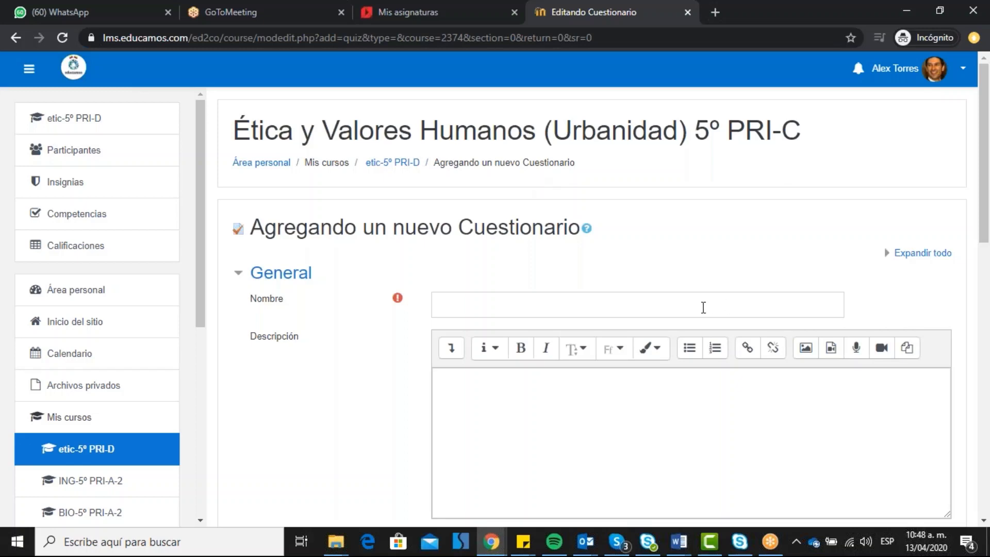
Name the quiz "Cuestionario Prueba", enter the description "cuestionario, que va a evaluar conocimientos varios" and show the description editor's extra formatting tools
{"action": "left_click", "coordinate": [682, 308]}
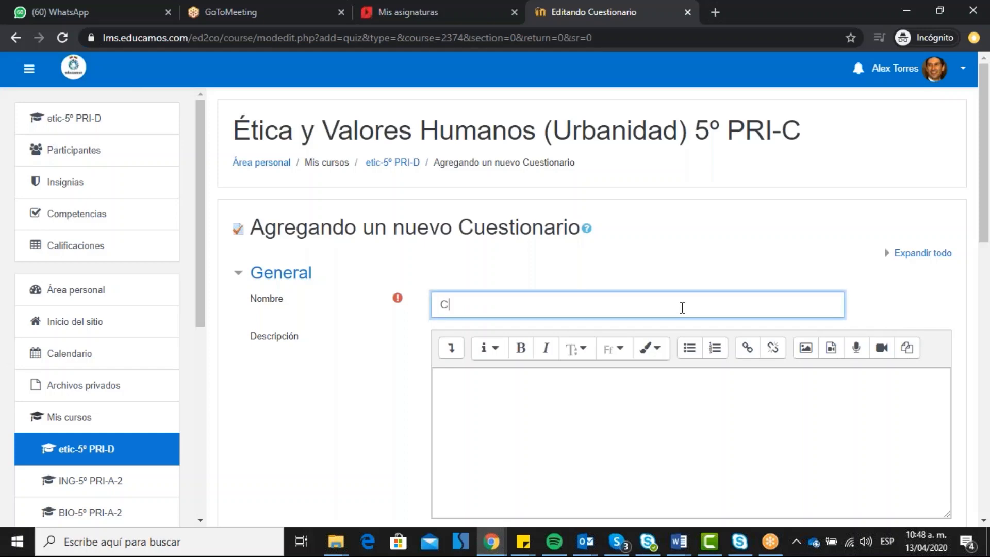
{"action": "type", "text": "Cuestionario Prueba"}
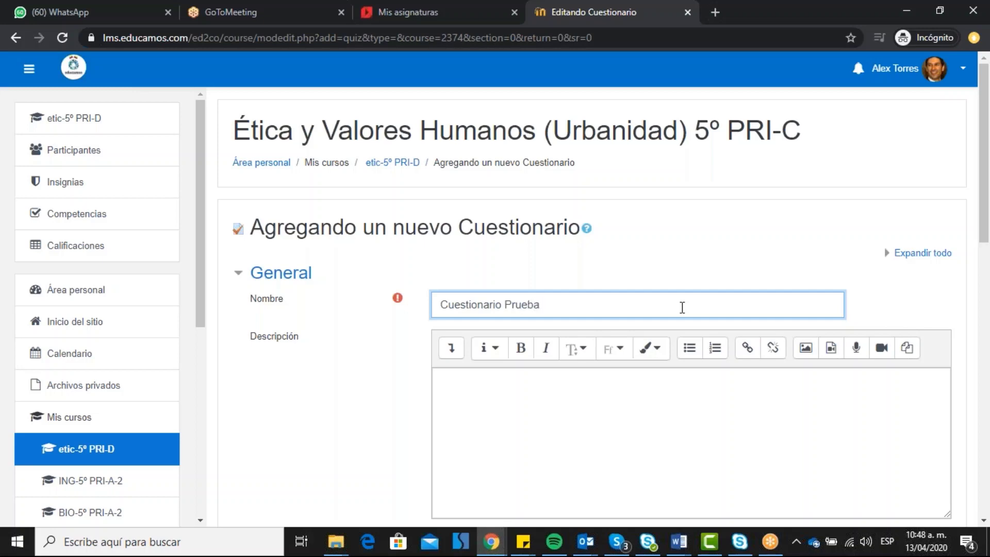
{"action": "left_click", "coordinate": [601, 406]}
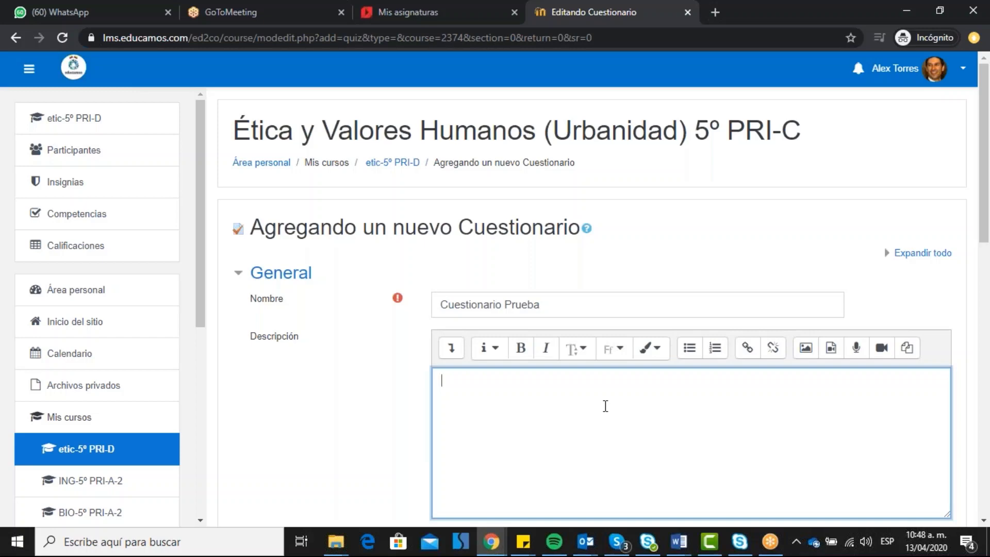
{"action": "type", "text": "cuestionario, que va a"}
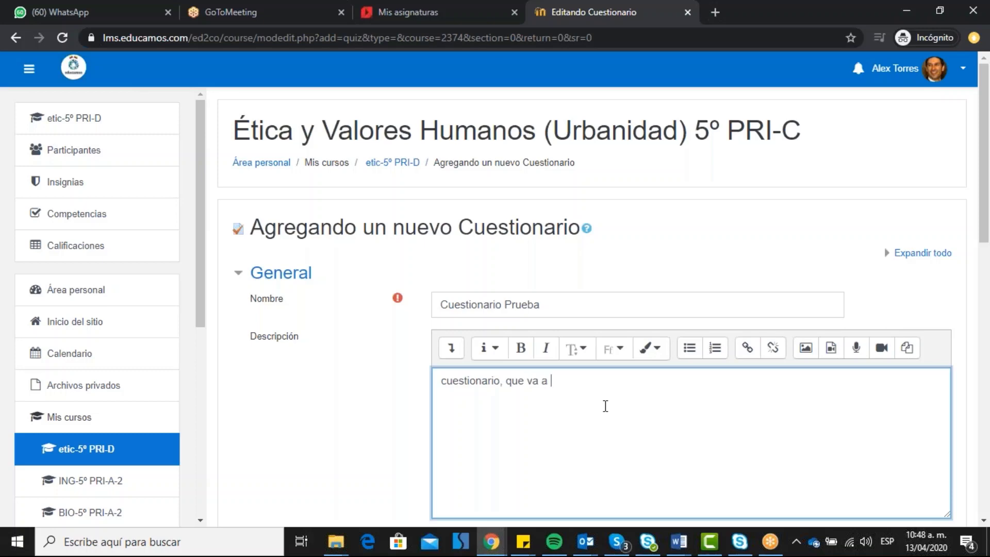
{"action": "type", "text": " evaluar conocimiento"}
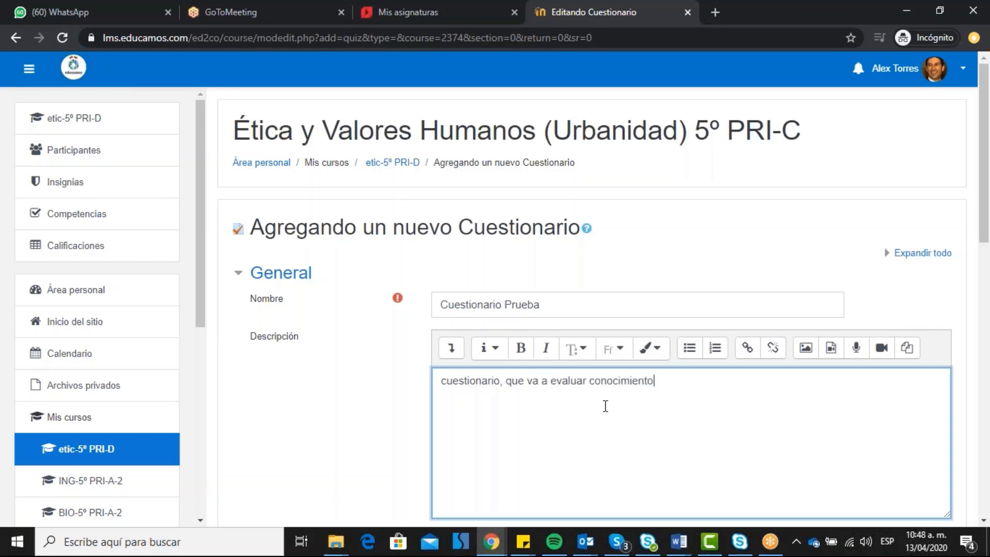
{"action": "type", "text": "s varios"}
{"action": "scroll", "coordinate": [797, 232], "scroll_direction": "down", "scroll_amount": 3}
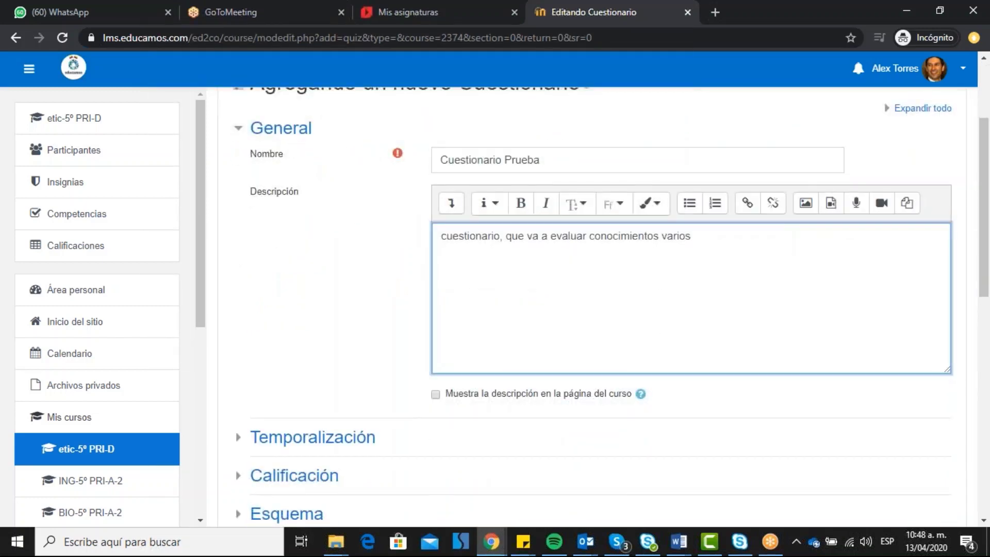
{"action": "left_click", "coordinate": [452, 203]}
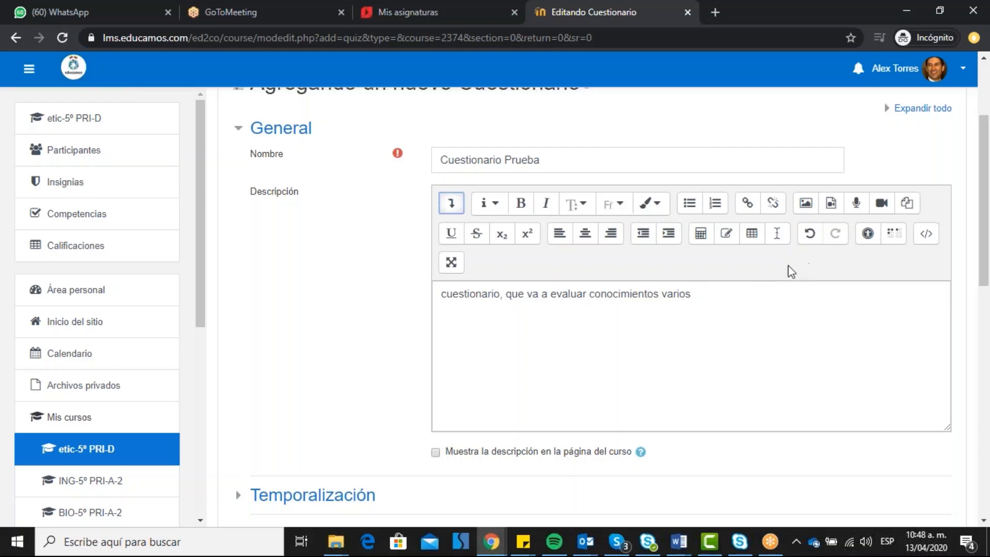
Enable the quiz's opening date in the Temporalización settings and set its time to 11:00 on 13 abril 2020
{"action": "left_click_drag", "start_coordinate": [985, 206], "coordinate": [989, 301]}
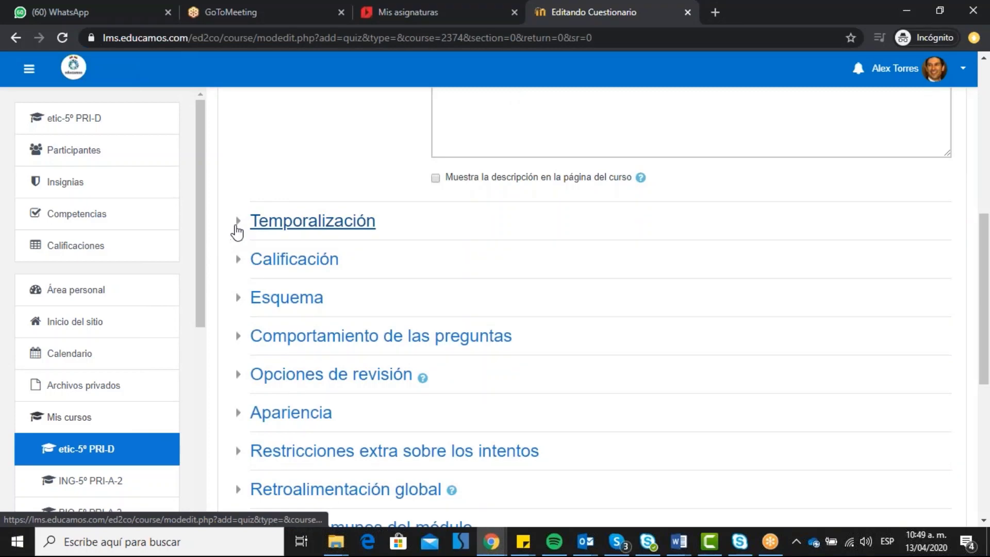
{"action": "left_click", "coordinate": [238, 229]}
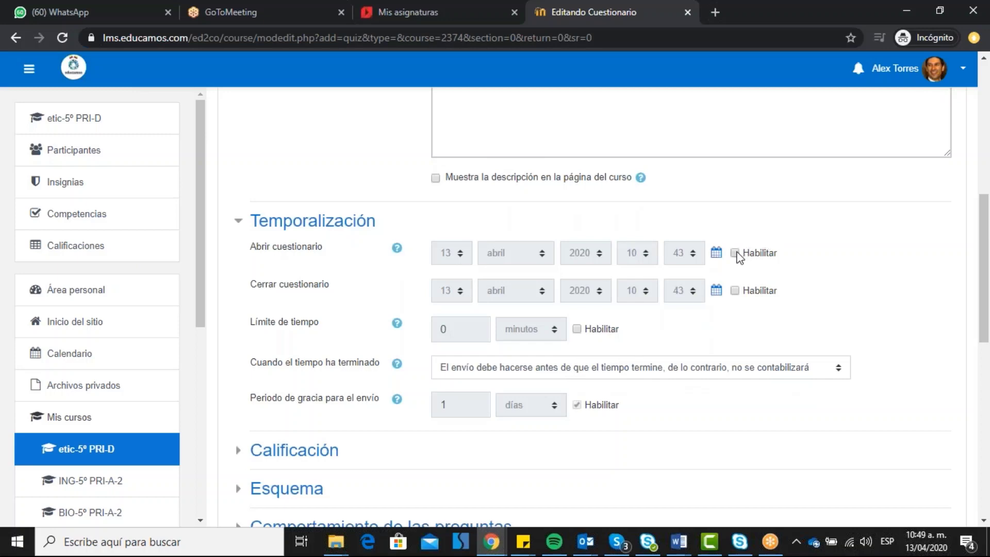
{"action": "left_click", "coordinate": [736, 253]}
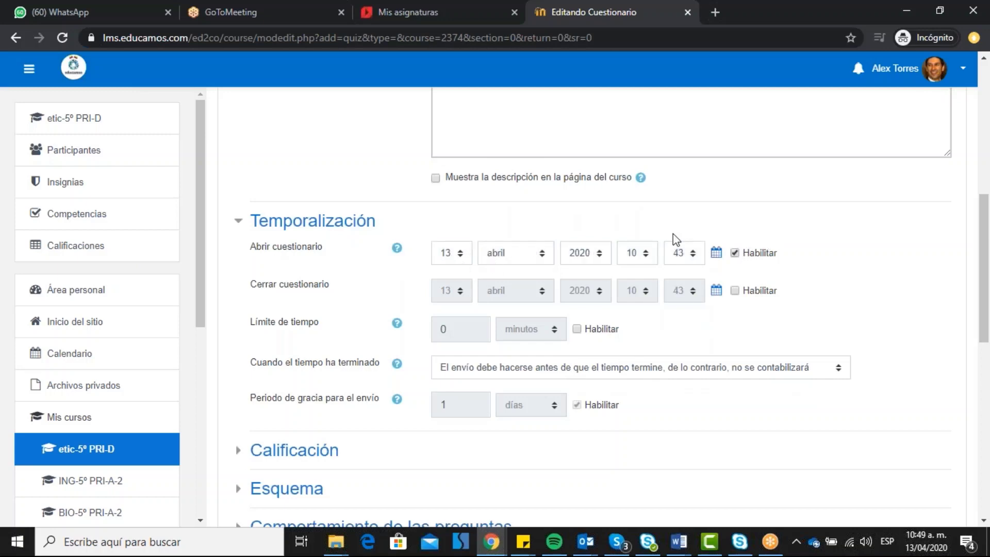
{"action": "left_click", "coordinate": [648, 256]}
{"action": "left_click", "coordinate": [649, 257]}
{"action": "left_click", "coordinate": [635, 404]}
{"action": "left_click", "coordinate": [696, 257]}
{"action": "scroll", "coordinate": [703, 449], "scroll_direction": "down", "scroll_amount": 2}
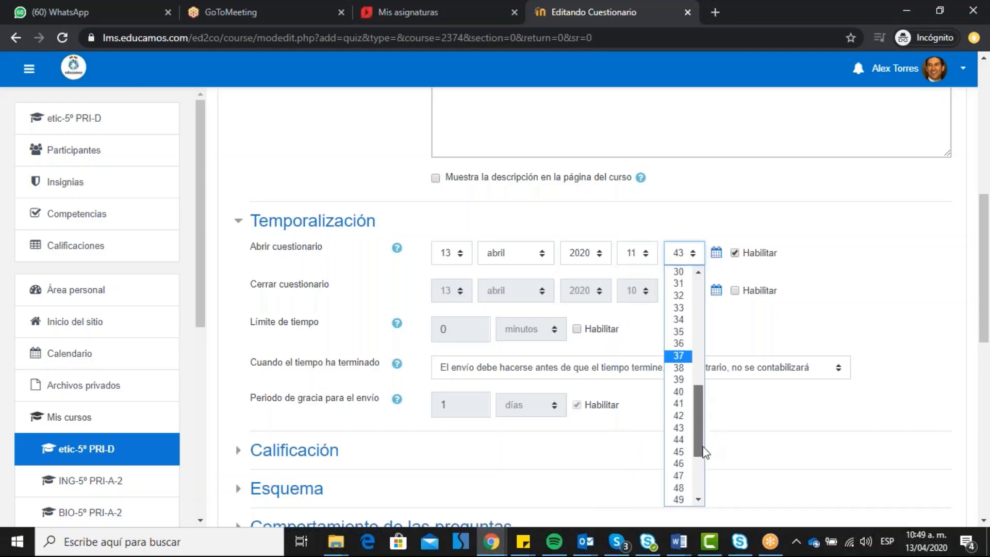
{"action": "left_click_drag", "start_coordinate": [703, 449], "coordinate": [706, 316]}
{"action": "left_click", "coordinate": [680, 273]}
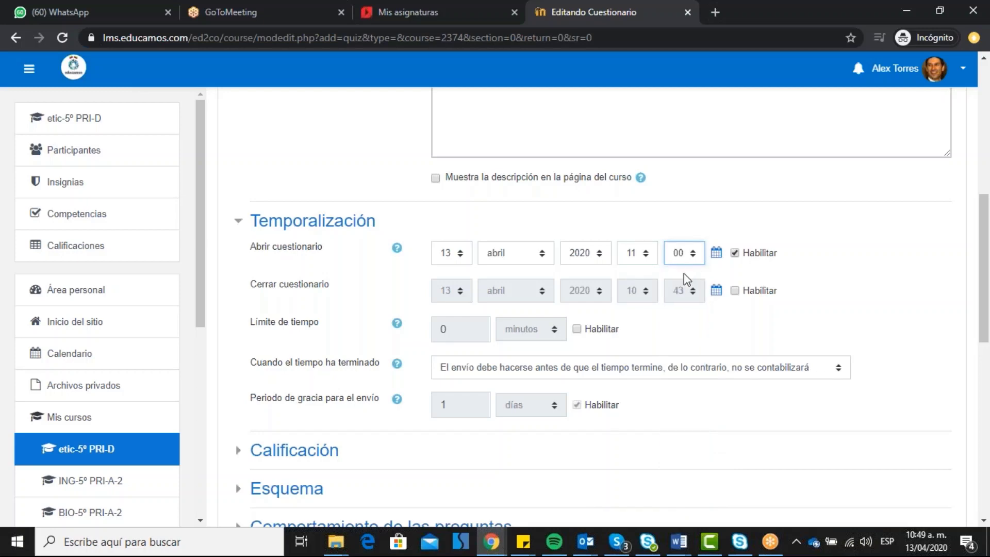
Enable the quiz's closing date and set its time to 12:00 on 13 abril 2020
{"action": "left_click", "coordinate": [736, 294]}
{"action": "left_click", "coordinate": [736, 292]}
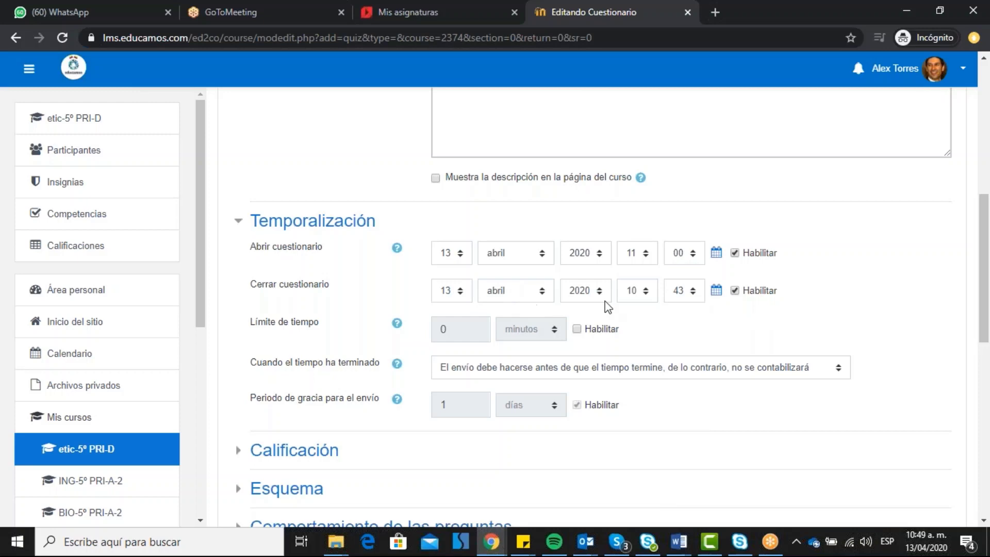
{"action": "left_click", "coordinate": [647, 292]}
{"action": "left_click", "coordinate": [639, 186]}
{"action": "left_click", "coordinate": [694, 292]}
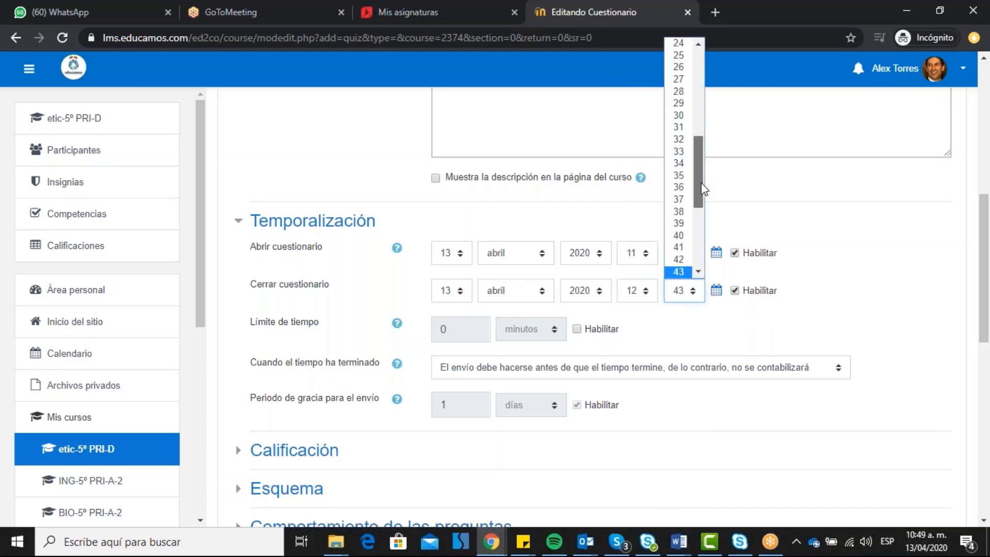
{"action": "left_click_drag", "start_coordinate": [698, 140], "coordinate": [696, 56]}
{"action": "left_click", "coordinate": [679, 43]}
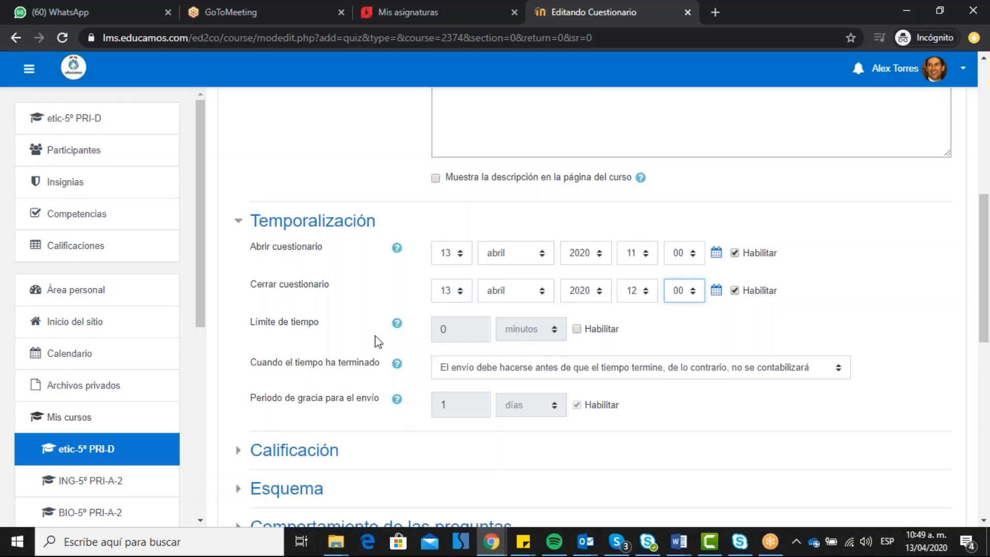
Enable the quiz's time limit and set it to 30 minutos
{"action": "left_click", "coordinate": [578, 332]}
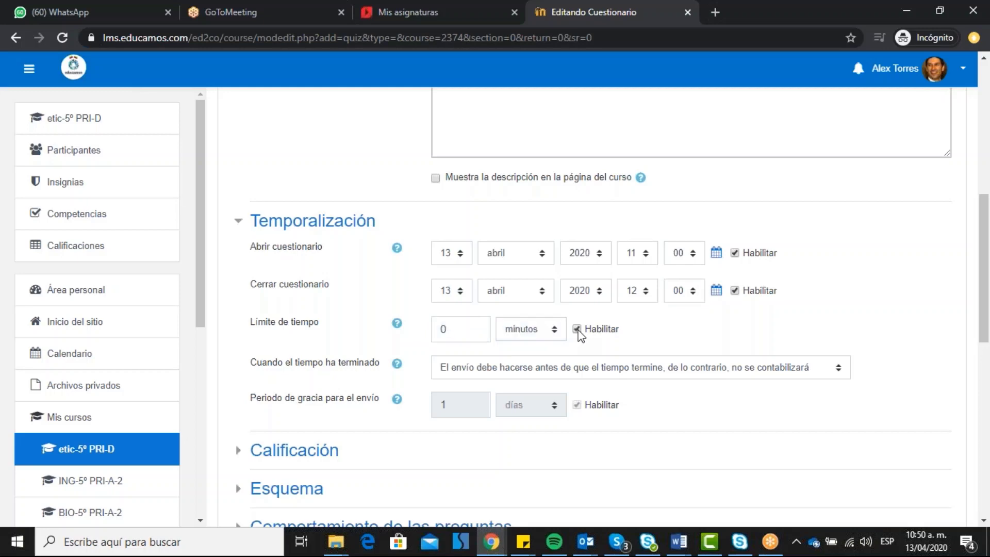
{"action": "left_click", "coordinate": [460, 328]}
{"action": "key", "text": "BackSpace"}
{"action": "type", "text": "30"}
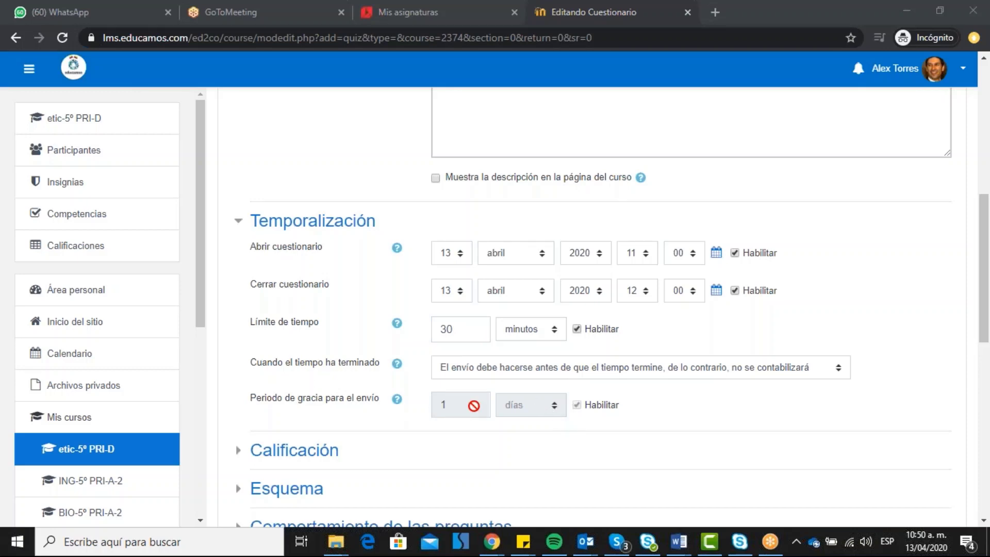
Set the permitted attempts (Intentos permitidos) to 1 in the quiz's Calificación settings
{"action": "left_click_drag", "start_coordinate": [986, 273], "coordinate": [988, 338]}
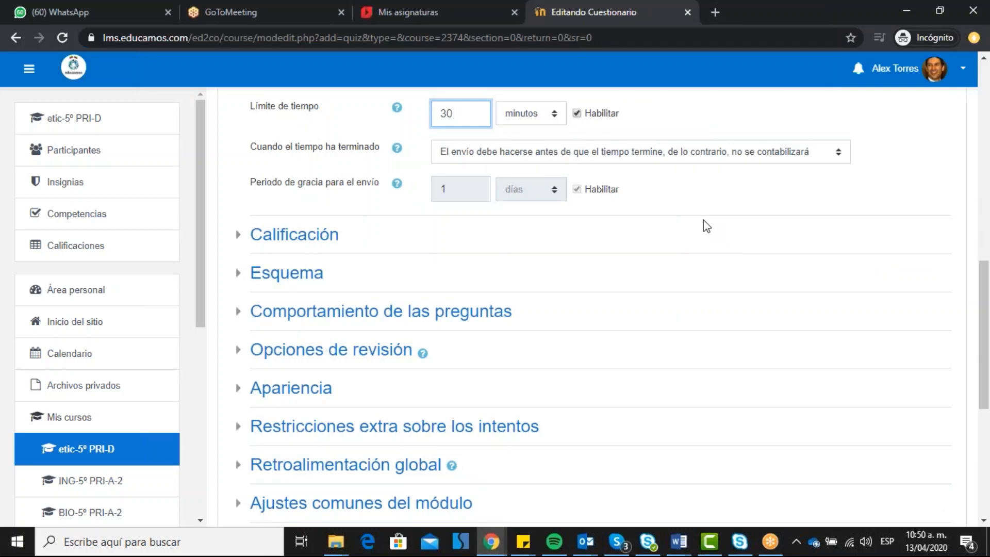
{"action": "scroll", "coordinate": [704, 220], "scroll_direction": "up", "scroll_amount": 4}
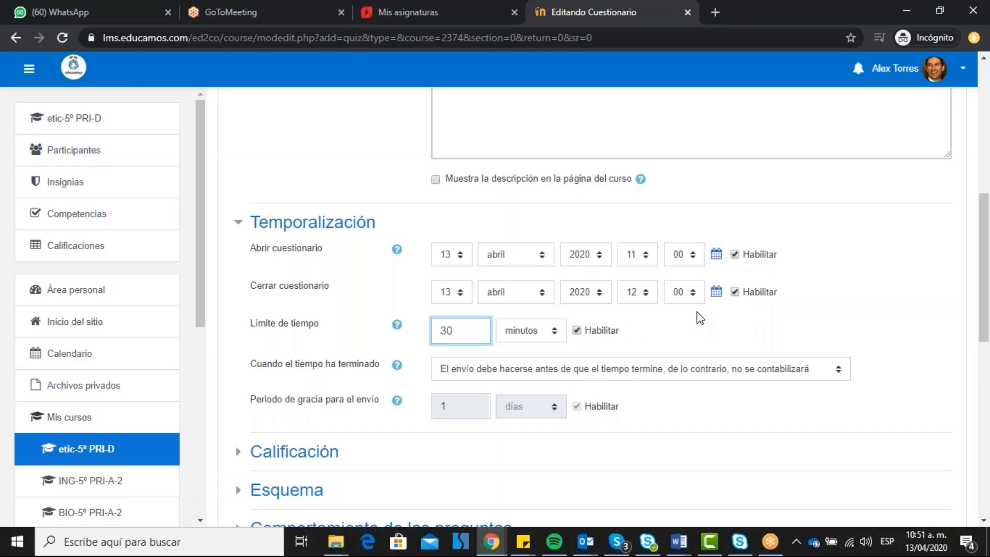
{"action": "scroll", "coordinate": [657, 336], "scroll_direction": "down", "scroll_amount": 1}
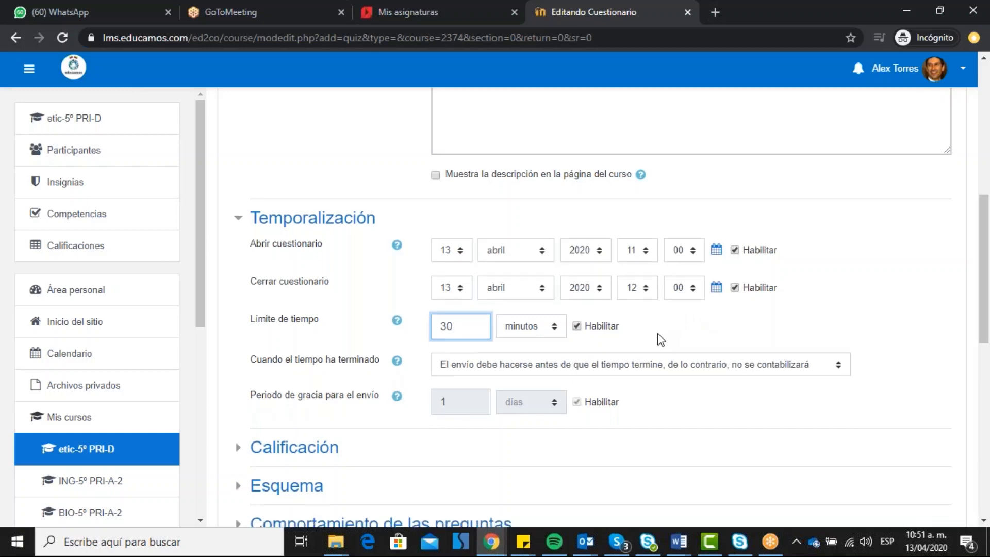
{"action": "scroll", "coordinate": [669, 318], "scroll_direction": "down", "scroll_amount": 1}
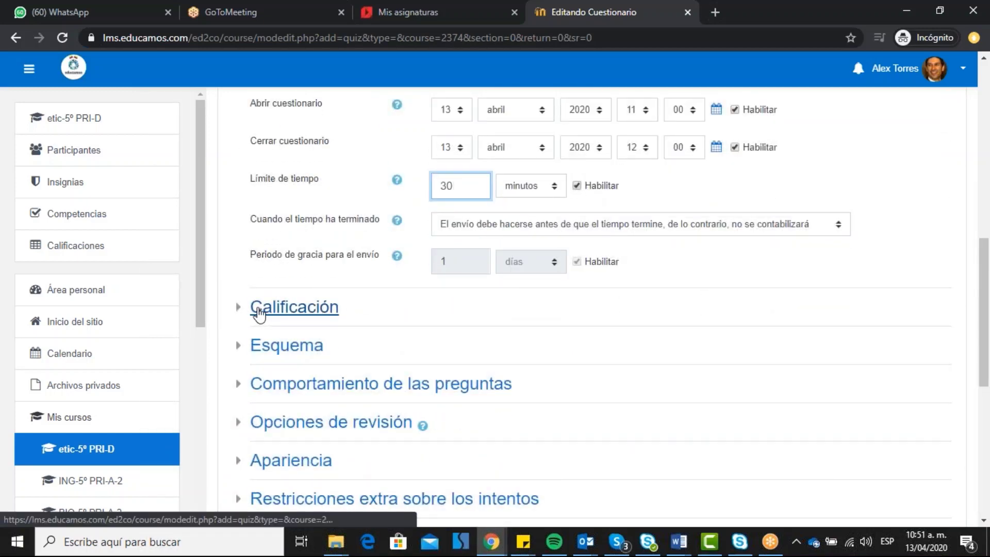
{"action": "left_click", "coordinate": [252, 312]}
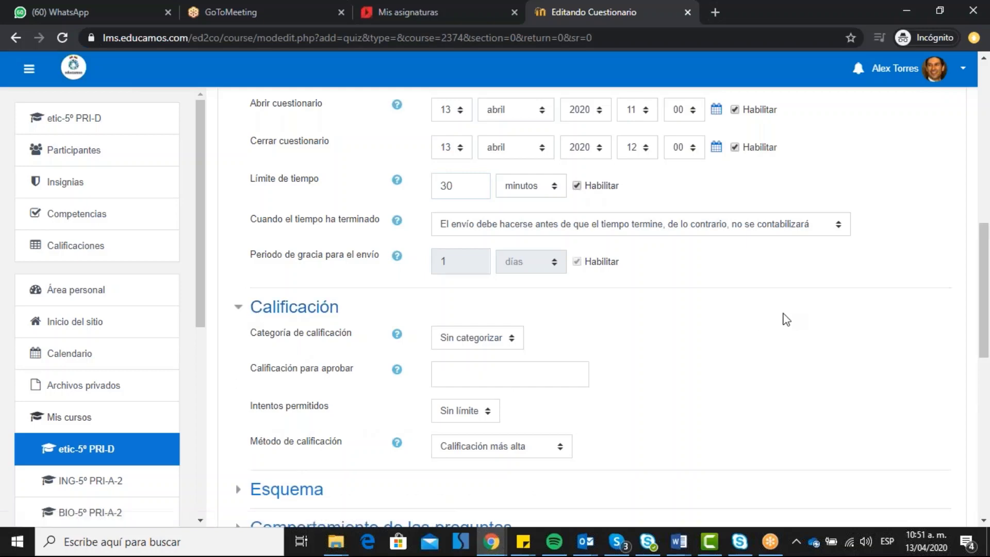
{"action": "scroll", "coordinate": [779, 314], "scroll_direction": "down", "scroll_amount": 1}
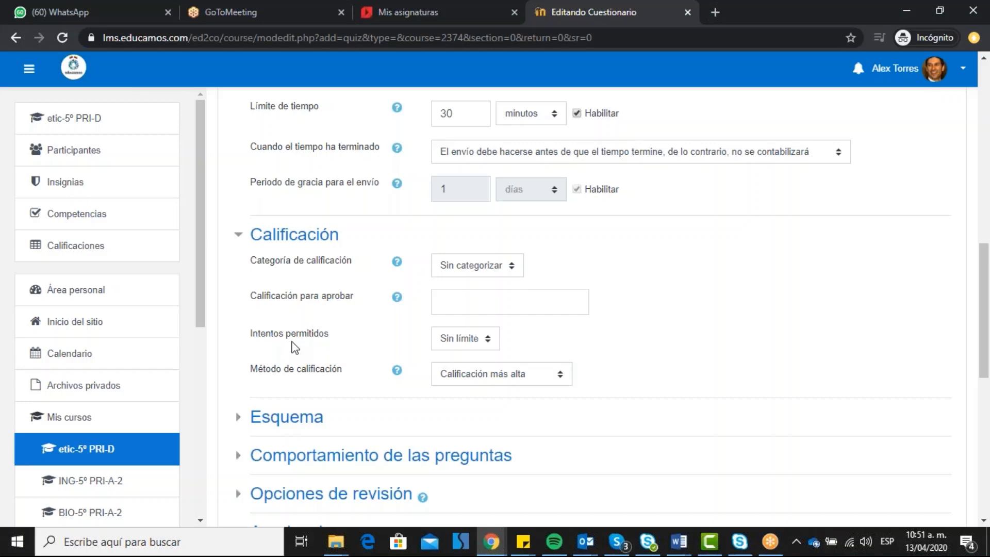
{"action": "left_click", "coordinate": [472, 343]}
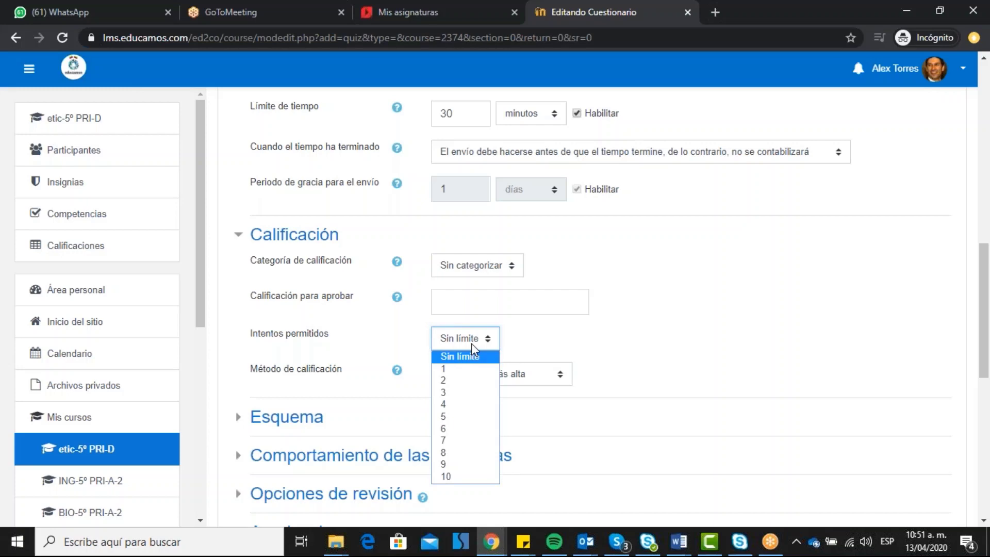
{"action": "left_click", "coordinate": [461, 369]}
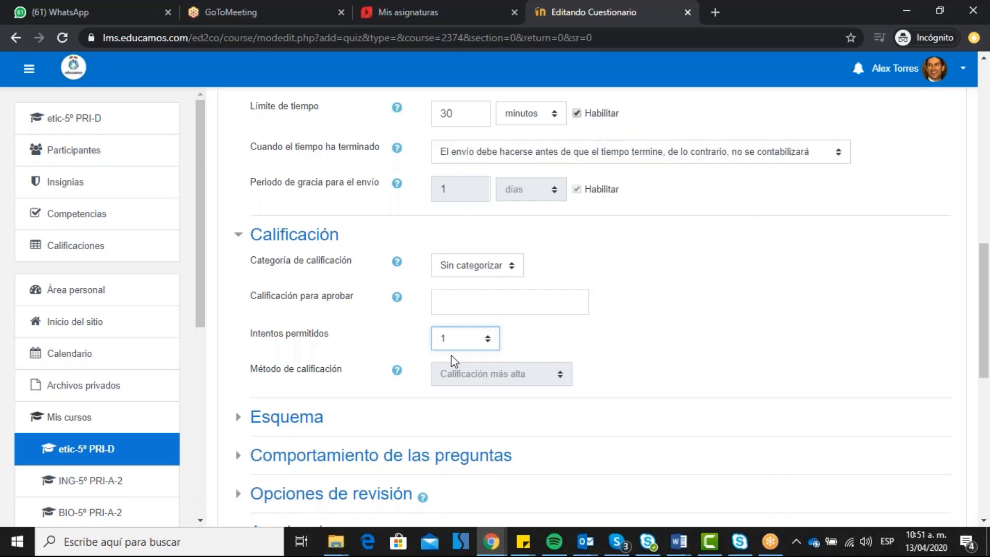
Try 3 permitted attempts to view the Método de calificación options, and restore Intentos permitidos to 1
{"action": "left_click", "coordinate": [487, 343]}
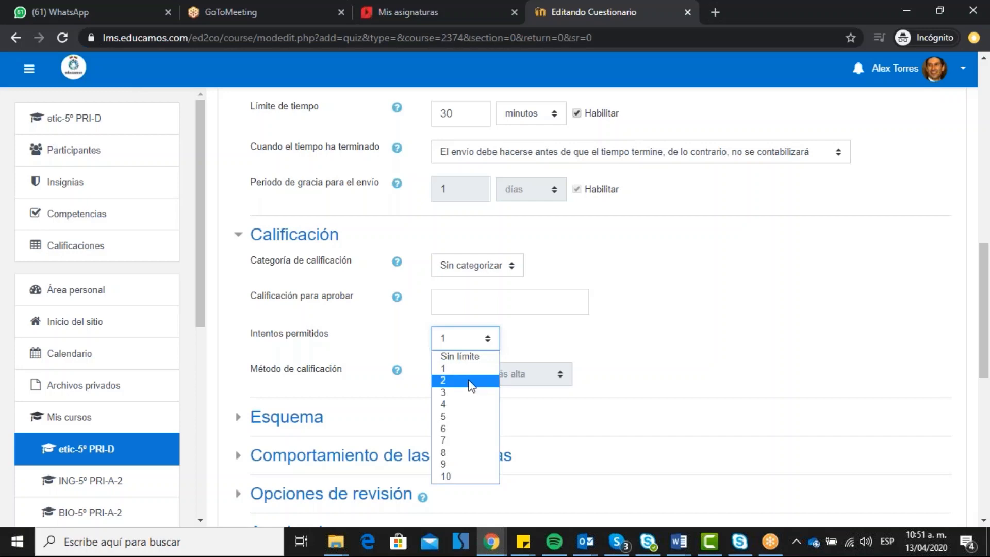
{"action": "left_click", "coordinate": [448, 392]}
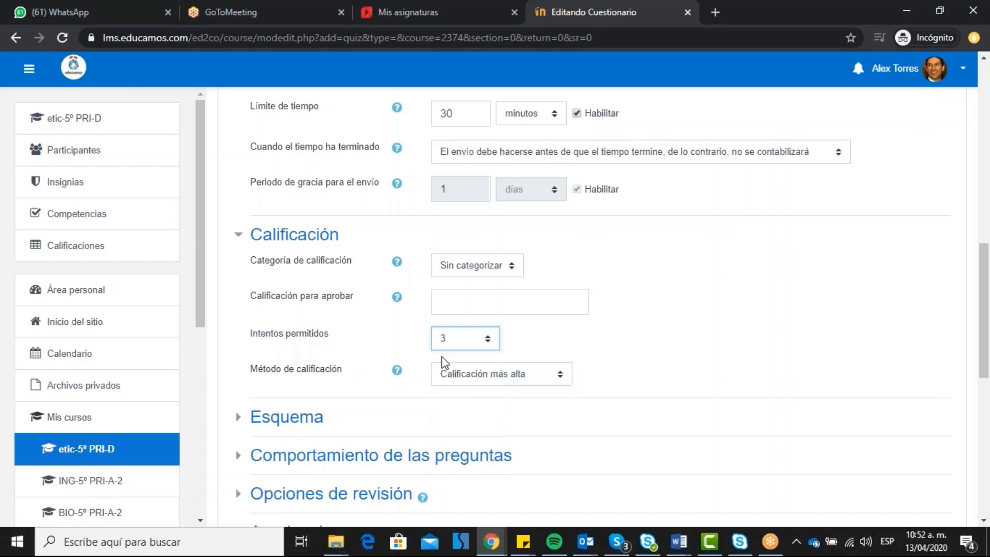
{"action": "left_click", "coordinate": [561, 379]}
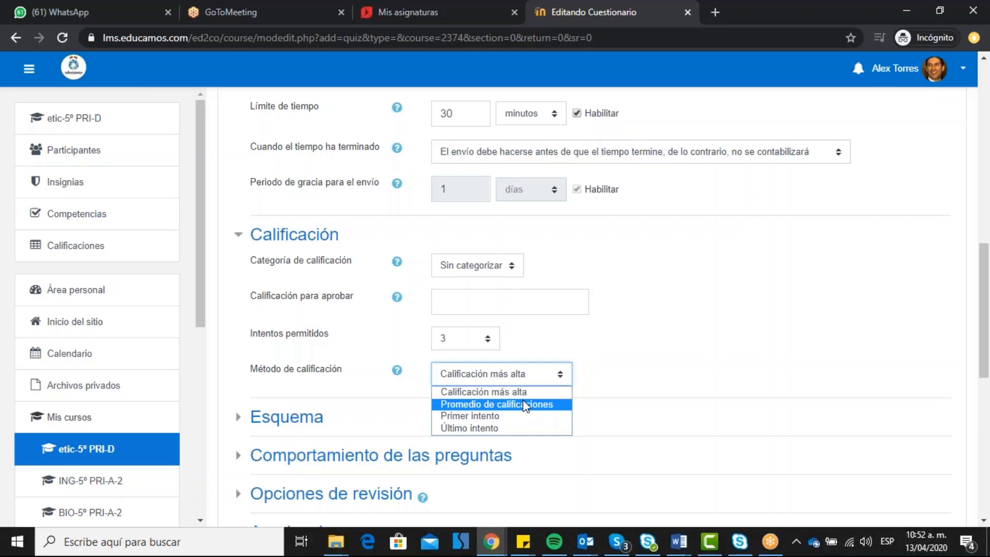
{"action": "left_click", "coordinate": [598, 408]}
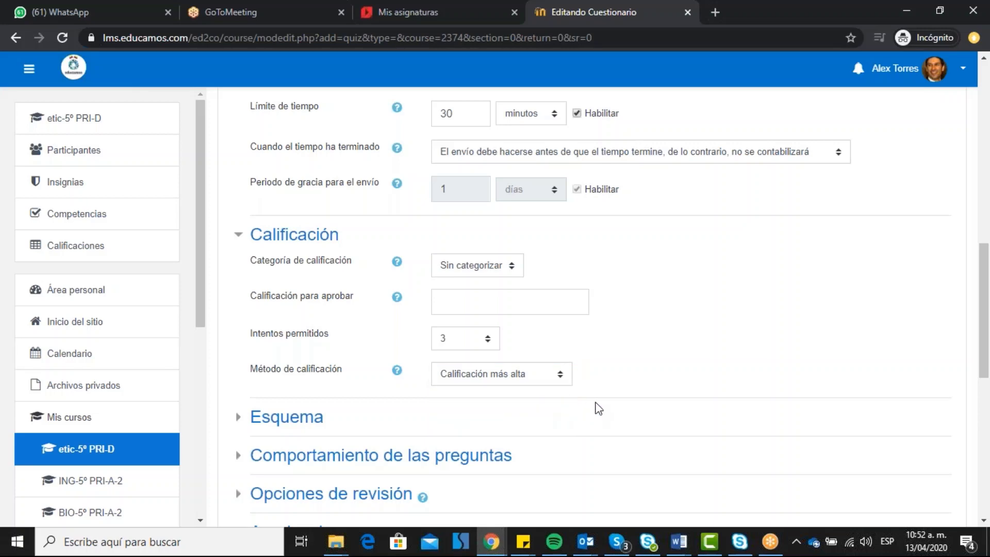
{"action": "left_click", "coordinate": [464, 338]}
{"action": "left_click", "coordinate": [470, 370]}
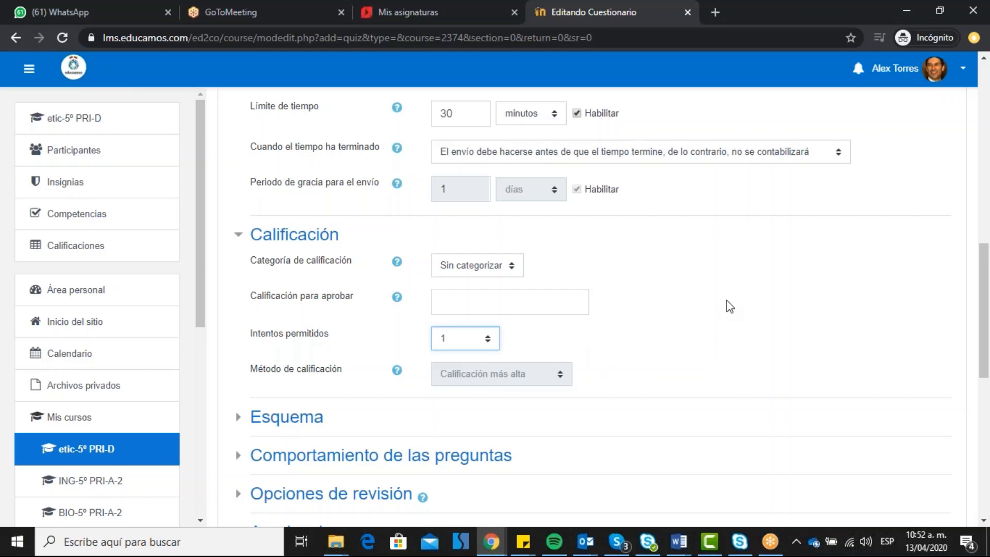
Expand the Esquema section of the quiz settings
{"action": "scroll", "coordinate": [727, 304], "scroll_direction": "down", "scroll_amount": 1}
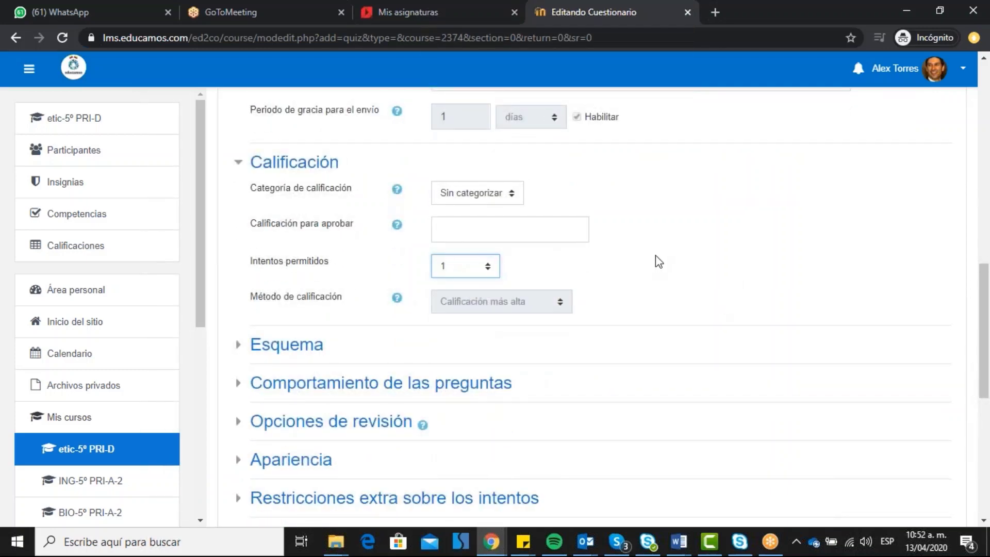
{"action": "scroll", "coordinate": [654, 253], "scroll_direction": "down", "scroll_amount": 2}
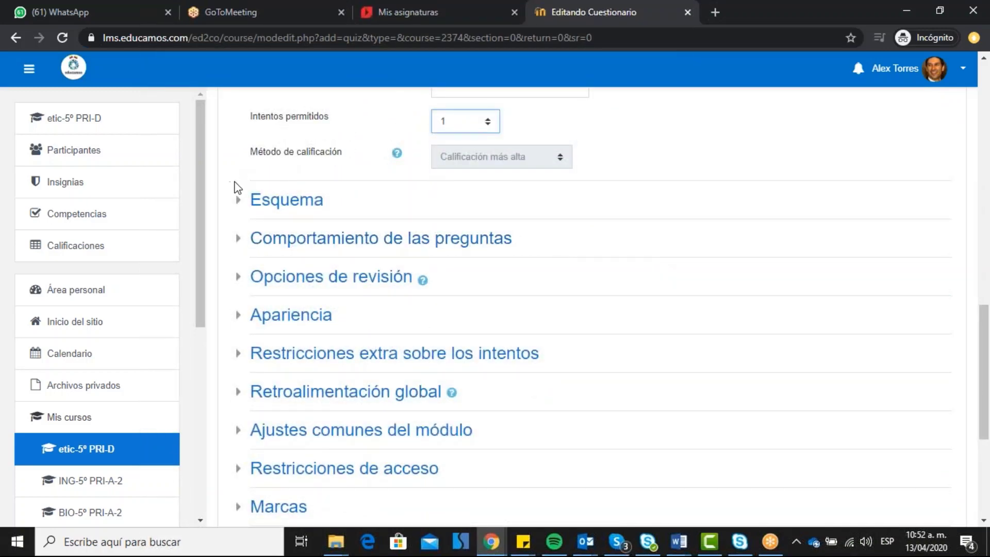
{"action": "left_click", "coordinate": [239, 204]}
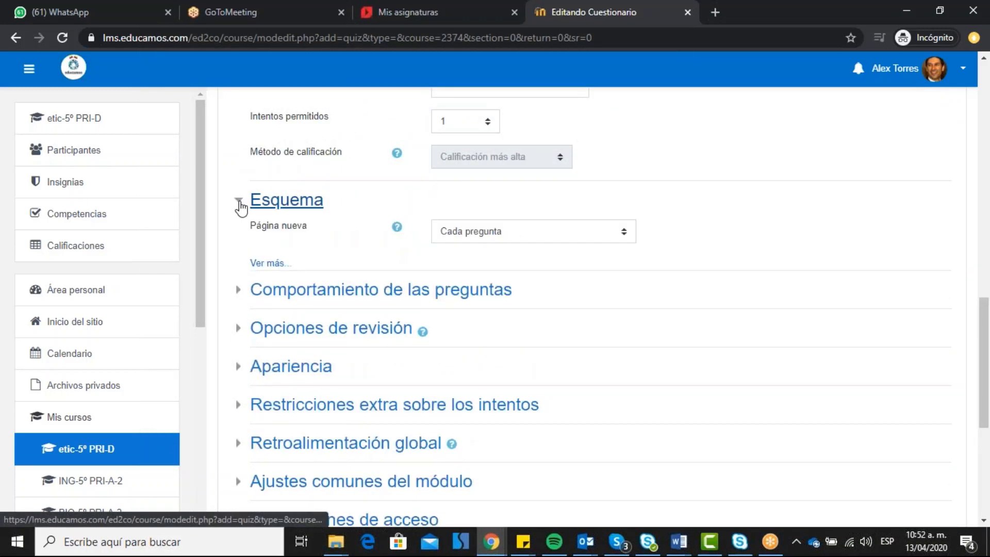
Try Cada 10 preguntas for Página nueva and return it to Cada pregunta
{"action": "left_click", "coordinate": [530, 242]}
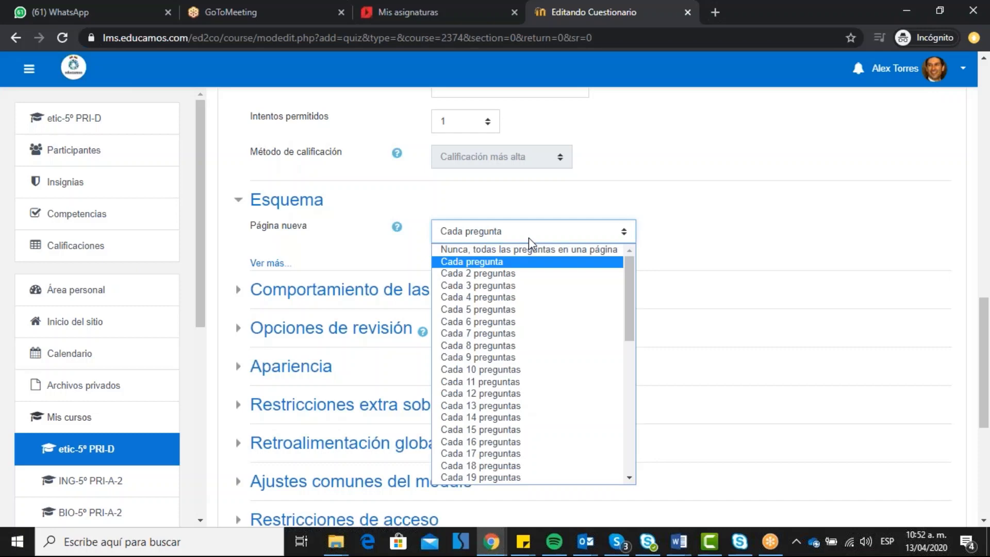
{"action": "left_click", "coordinate": [493, 369]}
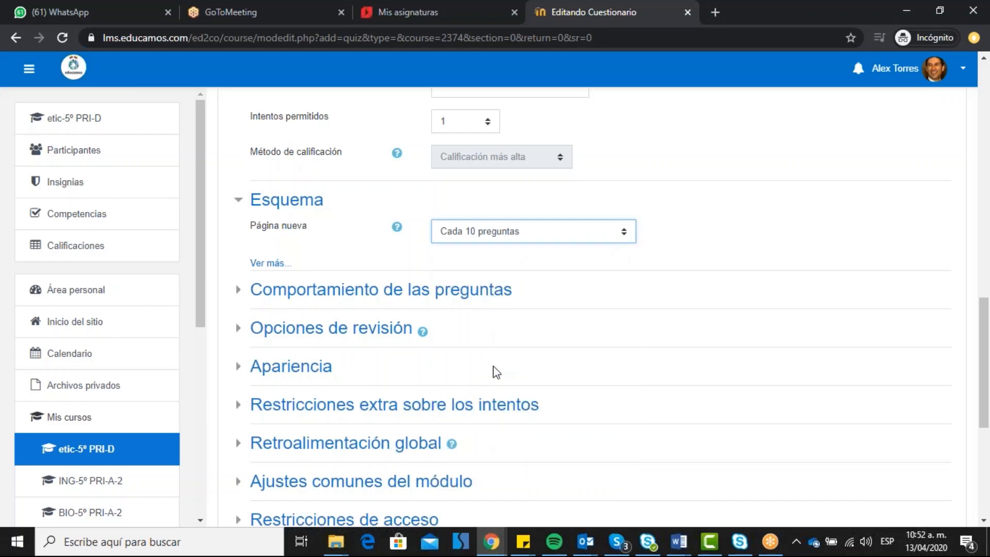
{"action": "left_click", "coordinate": [526, 241]}
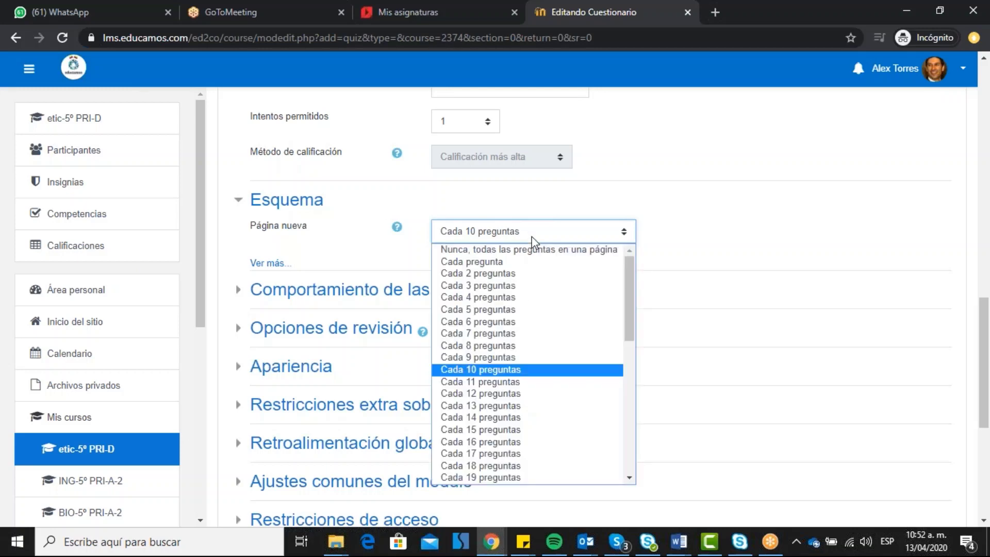
{"action": "left_click", "coordinate": [523, 263]}
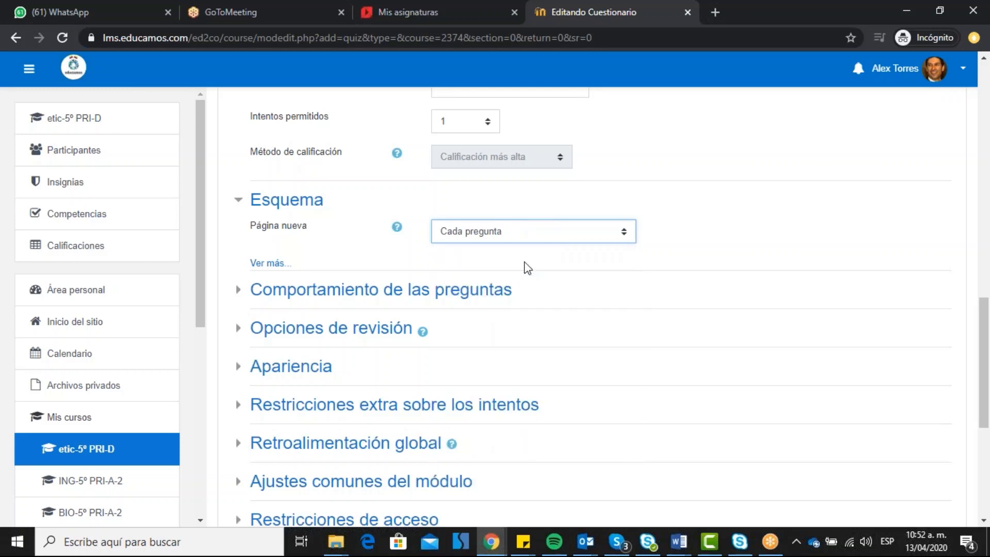
Set Página nueva in the Esquema section to Cada 5 preguntas
{"action": "left_click", "coordinate": [607, 232]}
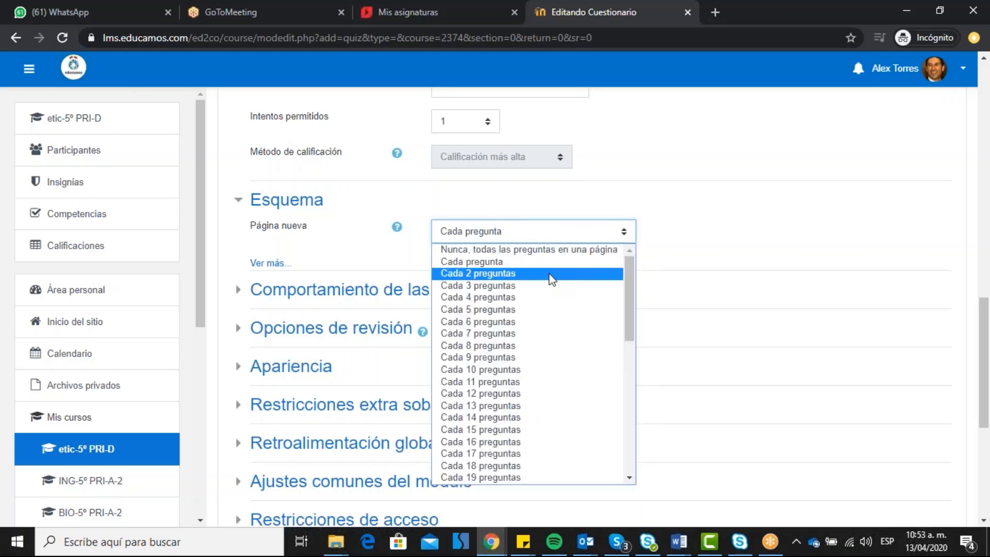
{"action": "left_click", "coordinate": [552, 312]}
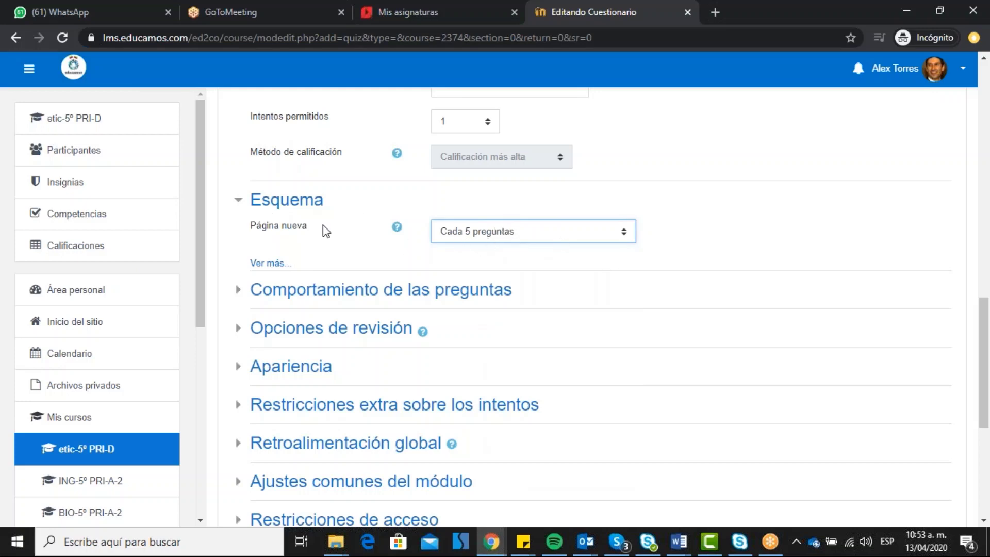
Expand Comportamiento de las preguntas and check the choices for Ordenar al azar las respuestas, keeping Sí
{"action": "left_click", "coordinate": [252, 292]}
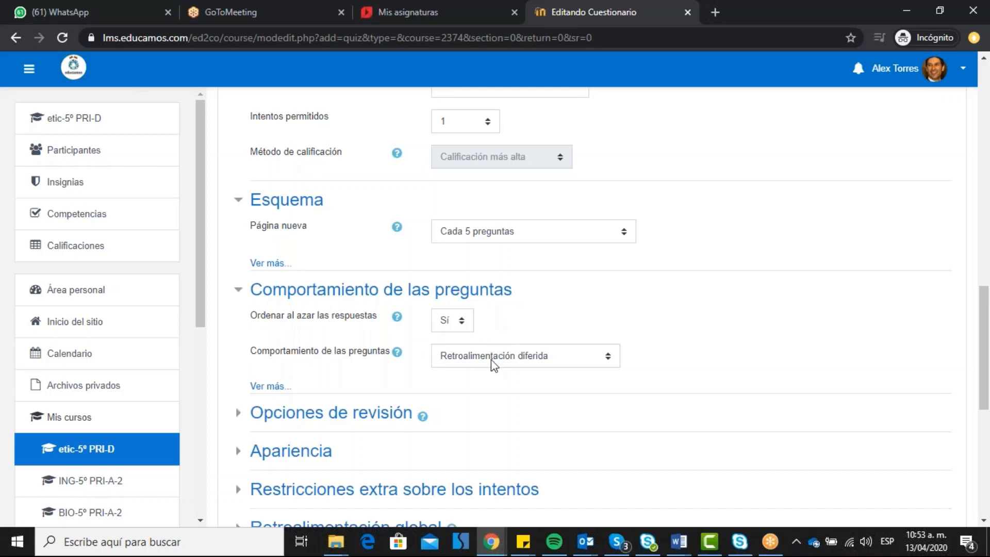
{"action": "left_click", "coordinate": [466, 325]}
{"action": "left_click", "coordinate": [471, 326]}
In Opciones de revisión, disable El intento, Puntos and Retroalimentación global under Inmediatamente después de cada intento
{"action": "scroll", "coordinate": [602, 310], "scroll_direction": "down", "scroll_amount": 2}
{"action": "scroll", "coordinate": [602, 311], "scroll_direction": "down", "scroll_amount": 4}
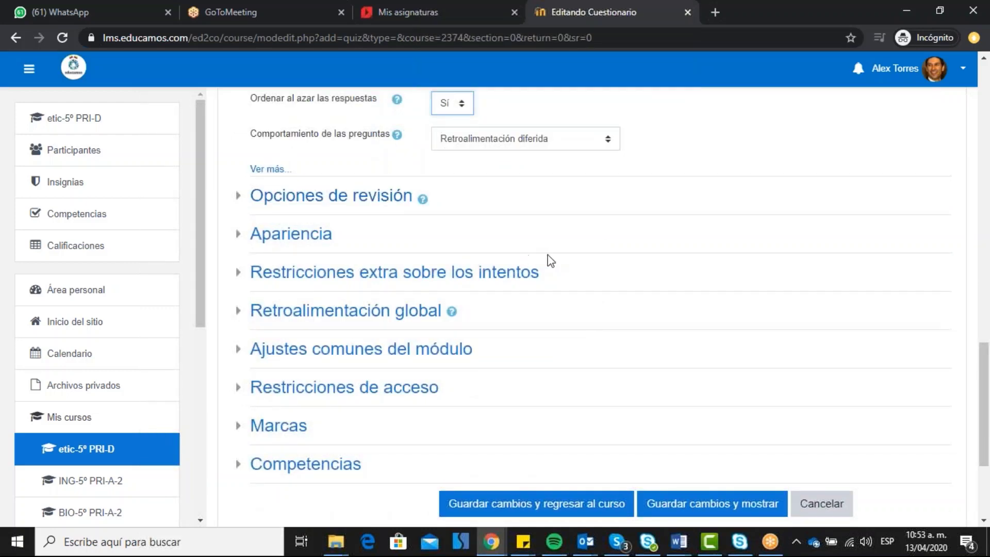
{"action": "left_click", "coordinate": [238, 197]}
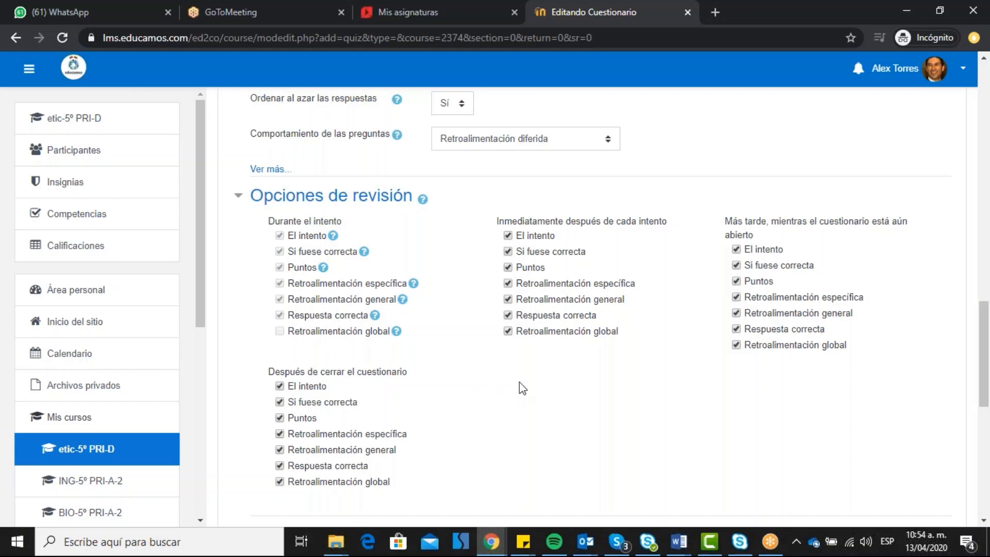
{"action": "scroll", "coordinate": [522, 389], "scroll_direction": "down", "scroll_amount": 4}
{"action": "scroll", "coordinate": [523, 388], "scroll_direction": "down", "scroll_amount": 3}
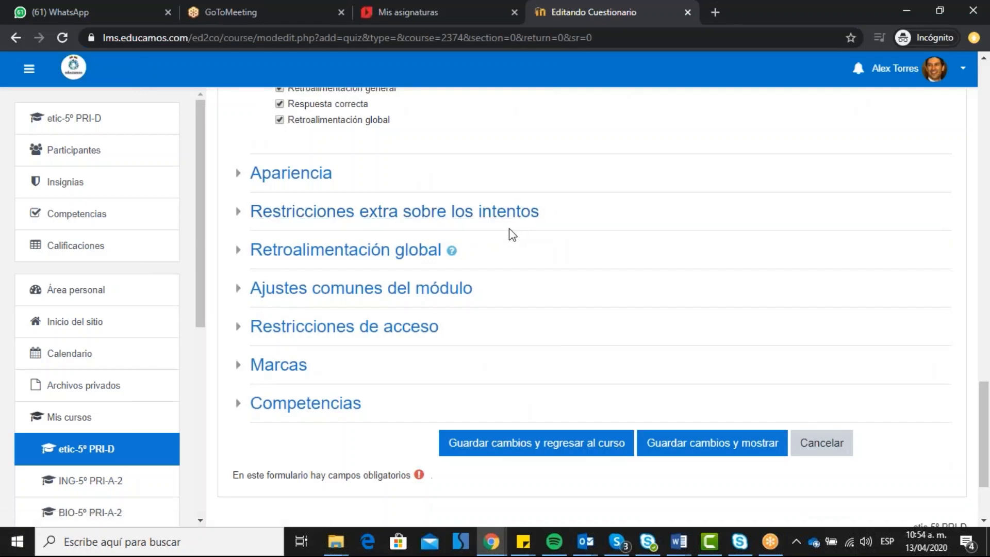
{"action": "scroll", "coordinate": [512, 234], "scroll_direction": "up", "scroll_amount": 7}
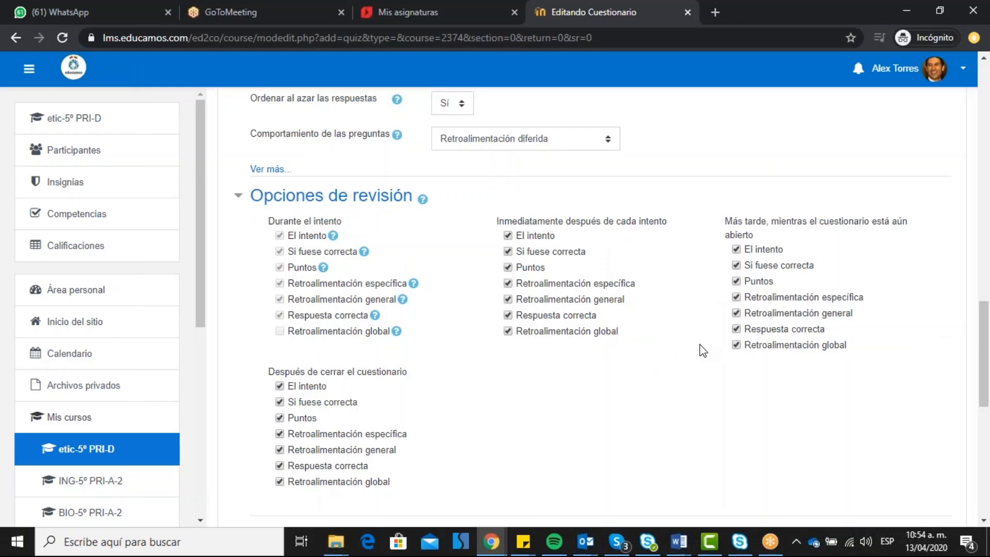
{"action": "left_click", "coordinate": [507, 235]}
{"action": "left_click", "coordinate": [508, 267]}
{"action": "left_click", "coordinate": [508, 331]}
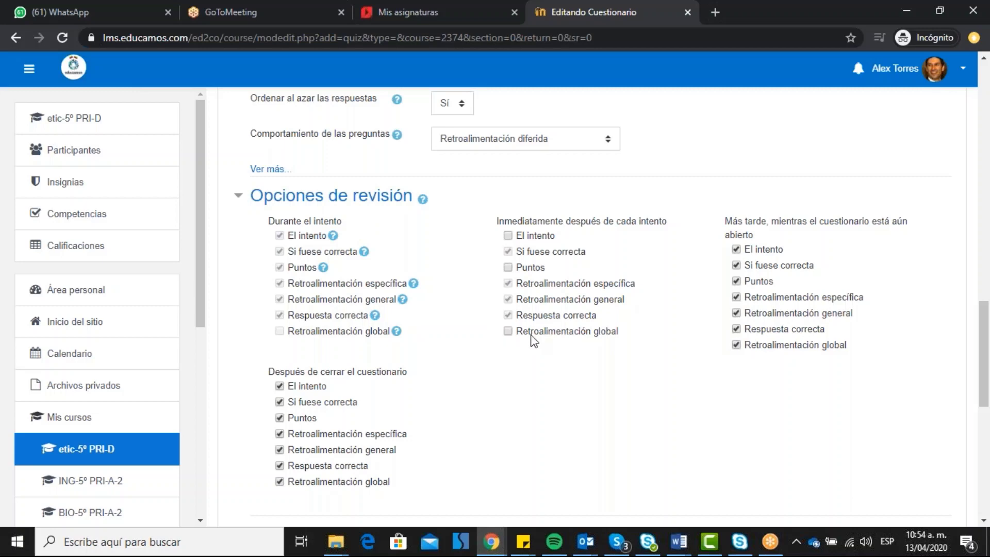
Disable every review option under Más tarde, mientras el cuestionario está aún abierto, and Respuesta correcta under Después de cerrar el cuestionario
{"action": "left_click", "coordinate": [736, 345]}
{"action": "left_click", "coordinate": [737, 329]}
{"action": "left_click", "coordinate": [737, 313]}
{"action": "left_click", "coordinate": [737, 297]}
{"action": "left_click", "coordinate": [737, 281]}
{"action": "left_click", "coordinate": [736, 265]}
{"action": "left_click", "coordinate": [736, 249]}
Expand the Apariencia, Restricciones extra sobre los intentos and Retroalimentación global sections to view their settings
{"action": "scroll", "coordinate": [581, 409], "scroll_direction": "down", "scroll_amount": 3}
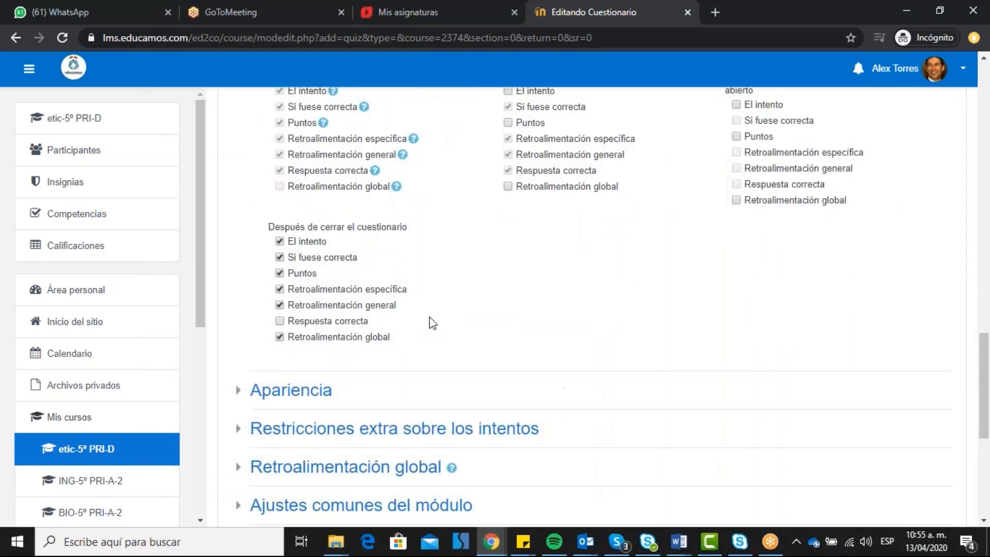
{"action": "scroll", "coordinate": [665, 327], "scroll_direction": "down", "scroll_amount": 2}
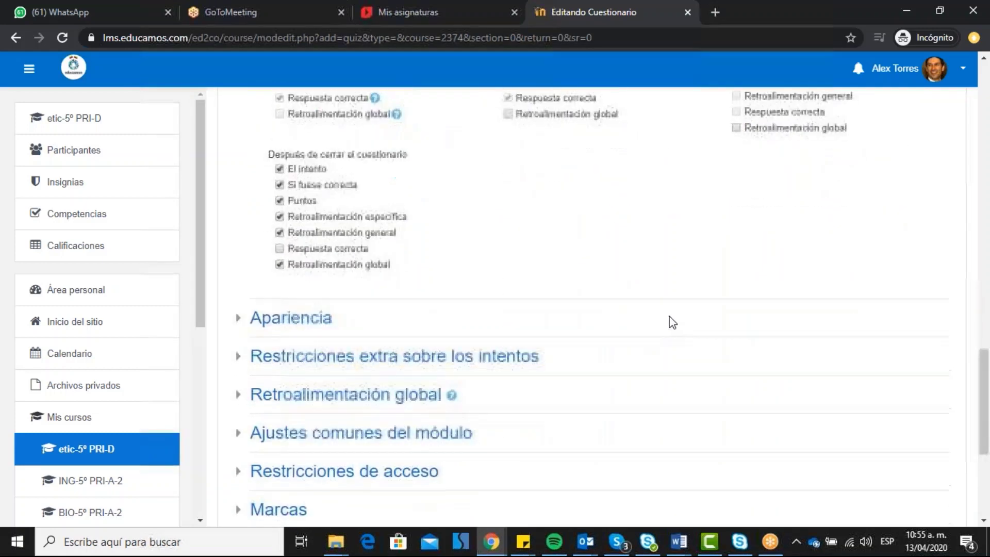
{"action": "scroll", "coordinate": [597, 257], "scroll_direction": "down", "scroll_amount": 2}
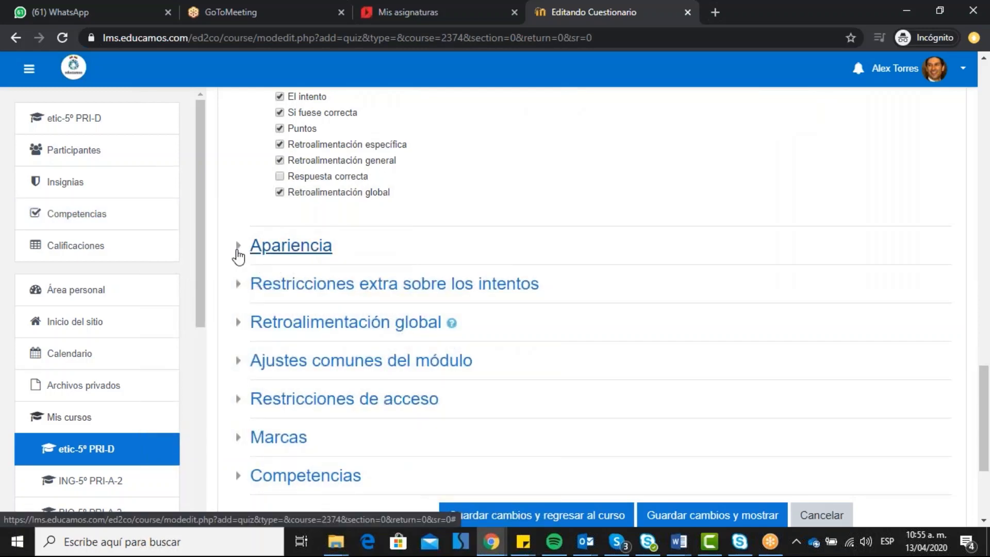
{"action": "left_click", "coordinate": [235, 252]}
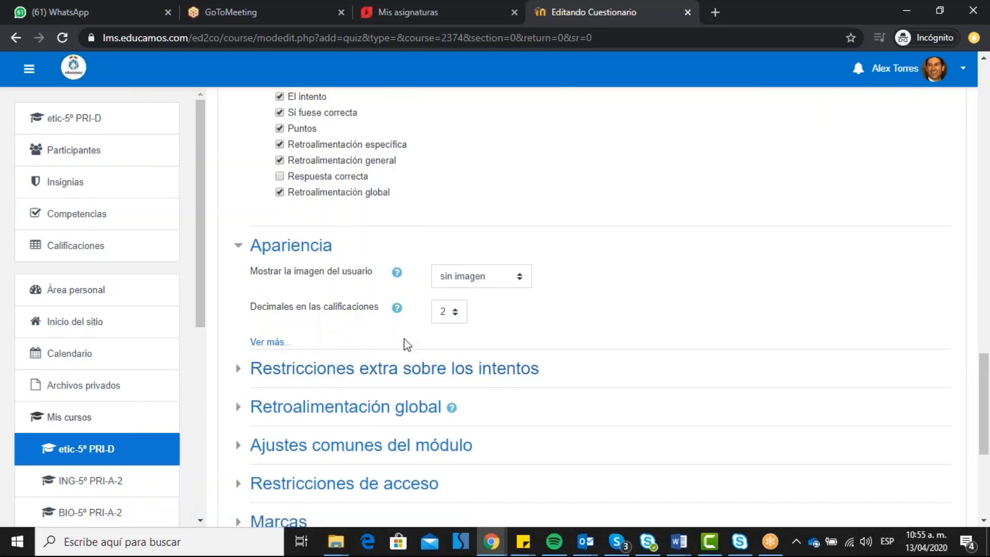
{"action": "left_click", "coordinate": [238, 375]}
{"action": "left_click", "coordinate": [240, 421]}
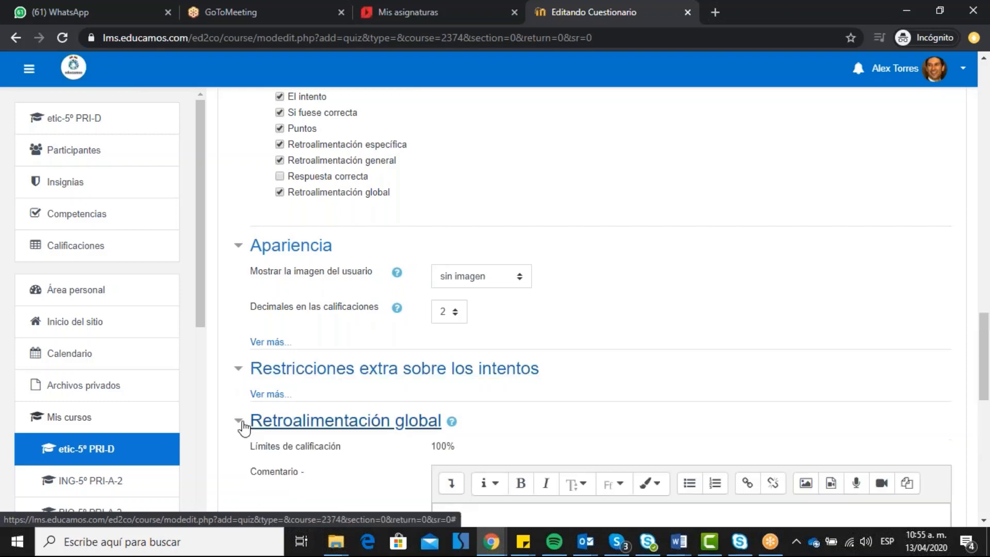
Examine the grade limits and comment fields in Retroalimentación global, placing the cursor in the first Comentario field
{"action": "scroll", "coordinate": [338, 411], "scroll_direction": "down", "scroll_amount": 4}
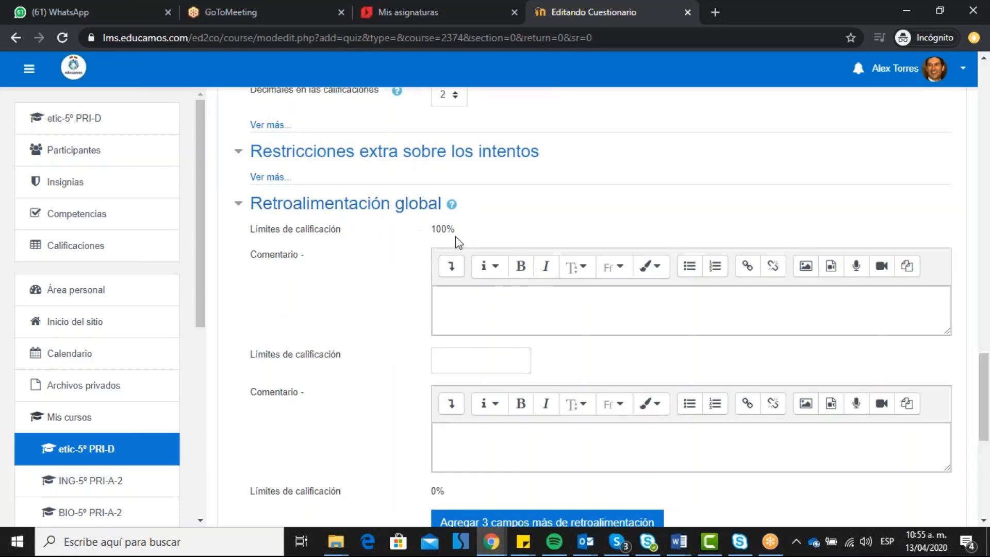
{"action": "left_click", "coordinate": [464, 309]}
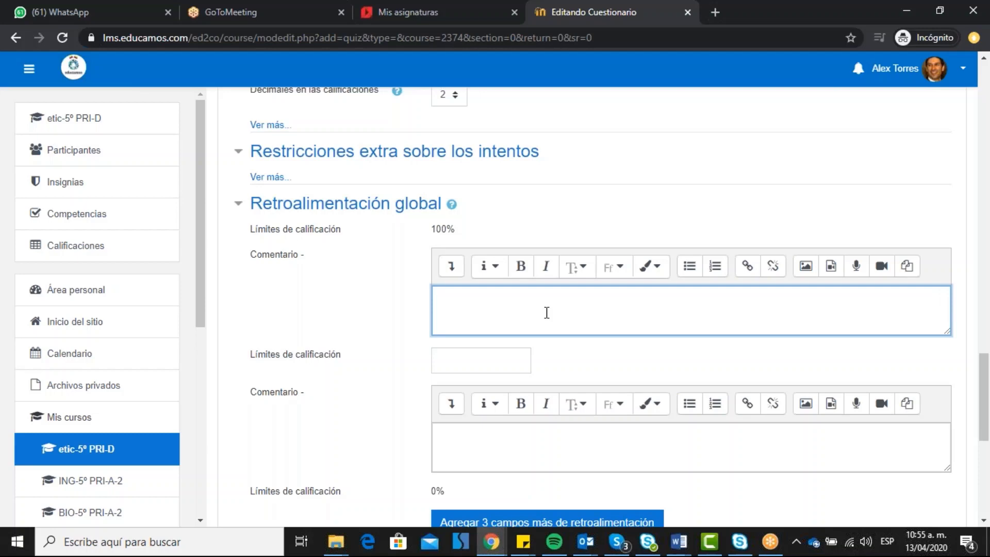
{"action": "scroll", "coordinate": [568, 313], "scroll_direction": "down", "scroll_amount": 1}
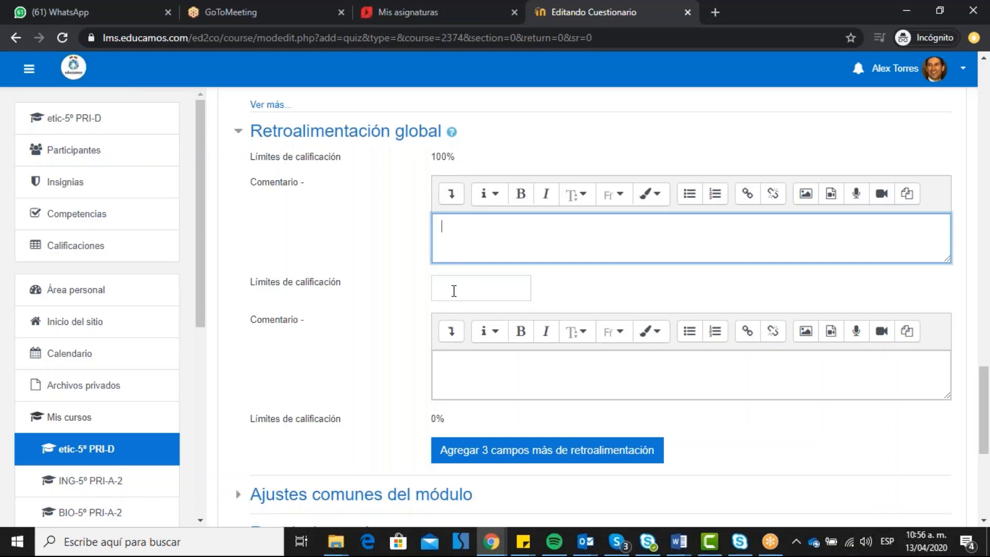
{"action": "scroll", "coordinate": [606, 359], "scroll_direction": "down", "scroll_amount": 1}
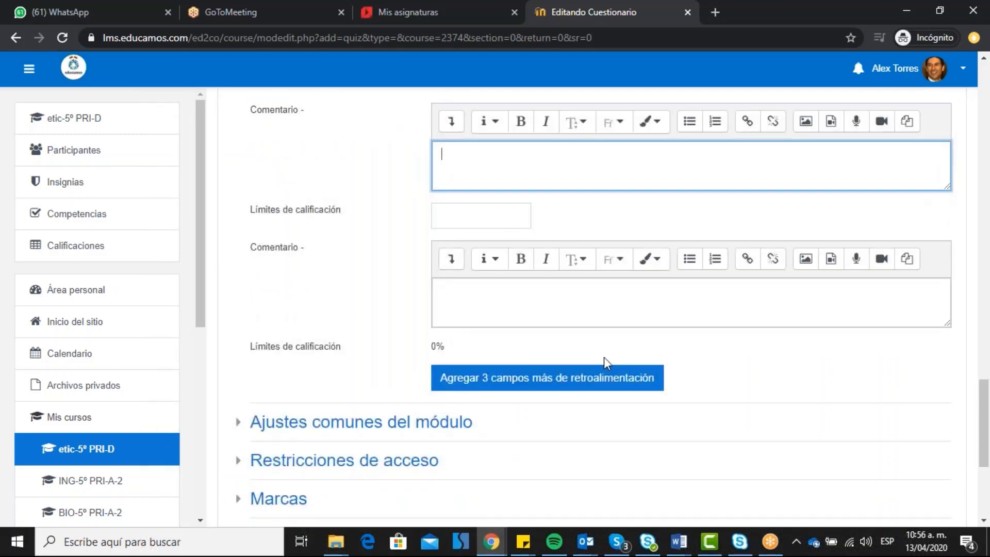
{"action": "scroll", "coordinate": [604, 361], "scroll_direction": "up", "scroll_amount": 2}
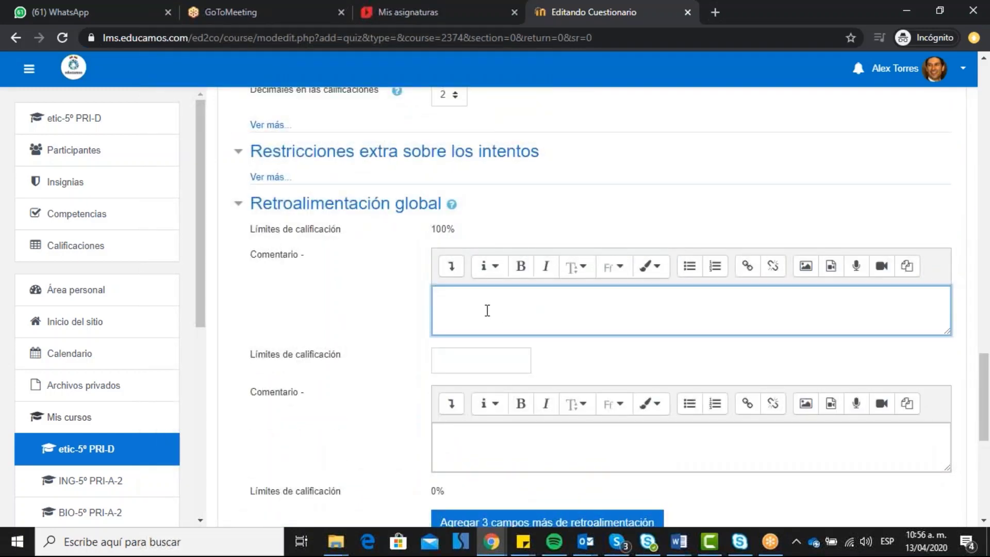
{"action": "scroll", "coordinate": [487, 300], "scroll_direction": "down", "scroll_amount": 2}
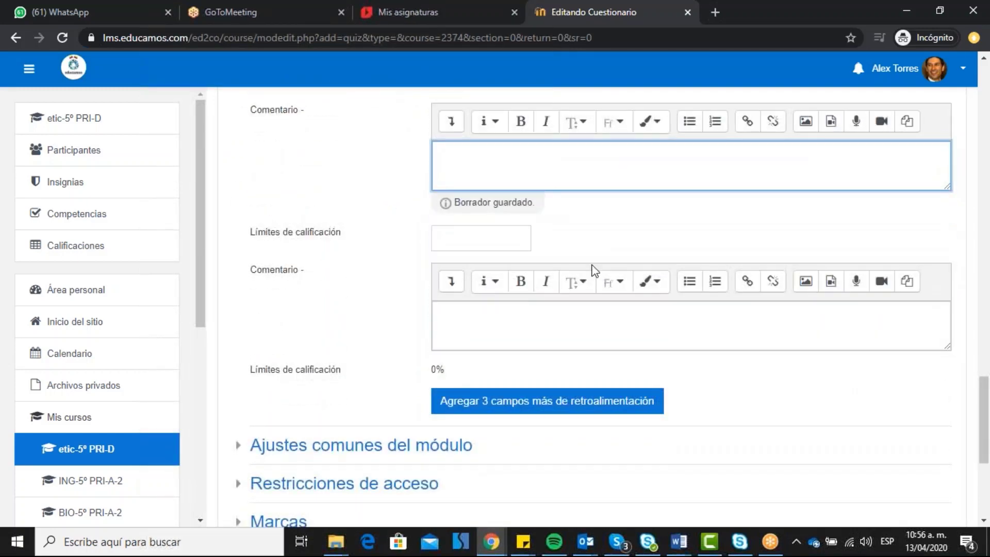
Expand the Ajustes comunes del módulo and Restricciones de acceso sections to view their options
{"action": "scroll", "coordinate": [649, 238], "scroll_direction": "down", "scroll_amount": 3}
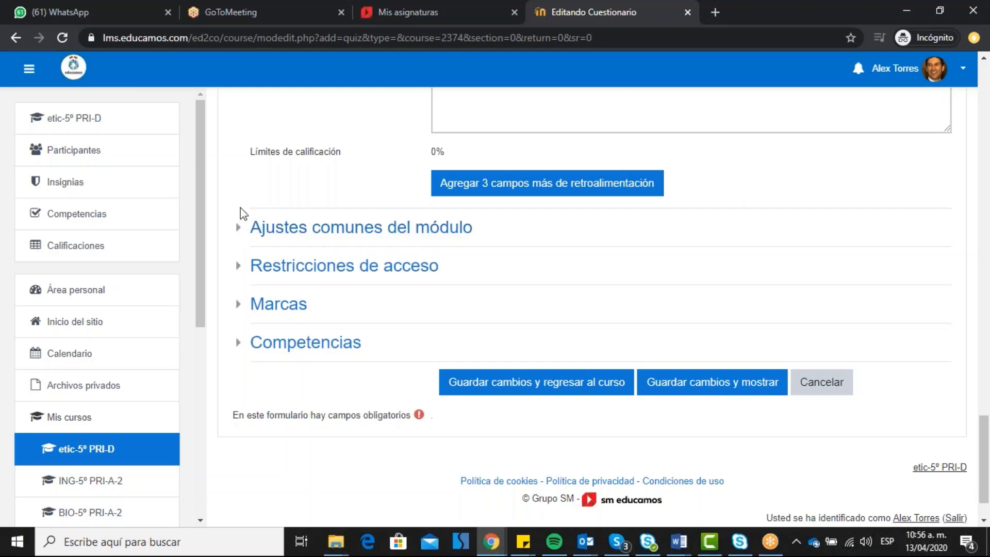
{"action": "left_click", "coordinate": [237, 228]}
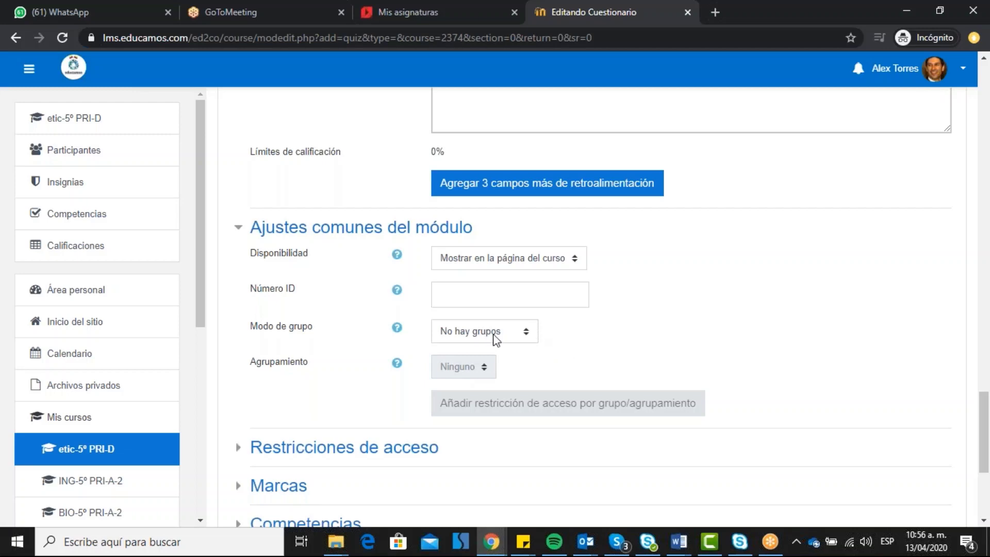
{"action": "scroll", "coordinate": [574, 276], "scroll_direction": "down", "scroll_amount": 3}
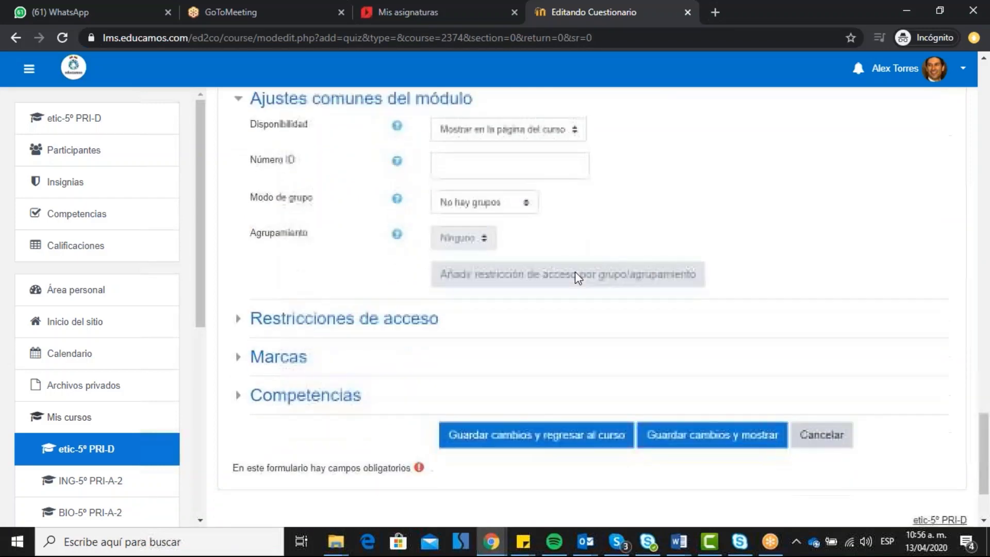
{"action": "left_click", "coordinate": [243, 308]}
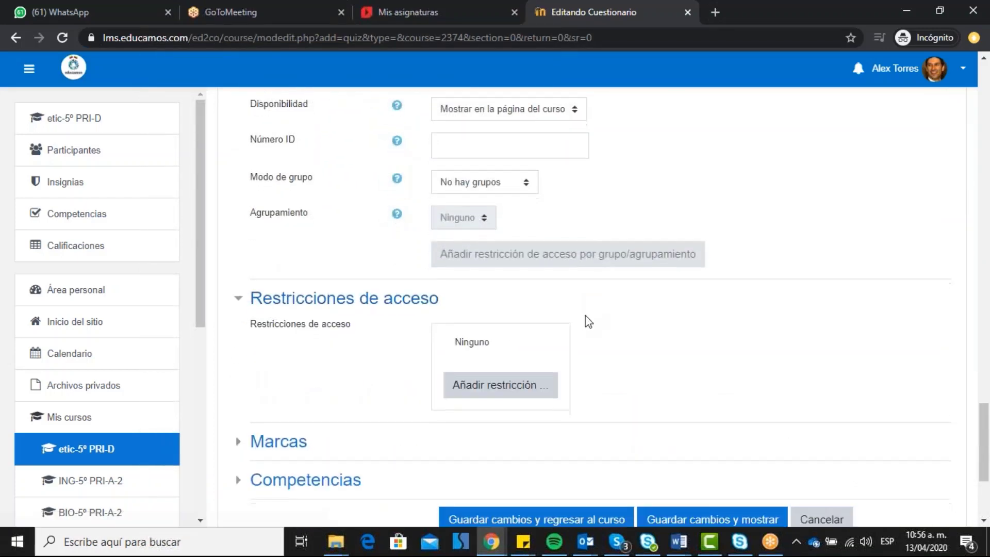
View the restriction types available under Restricciones de acceso and close the list without choosing one
{"action": "scroll", "coordinate": [588, 309], "scroll_direction": "down", "scroll_amount": 1}
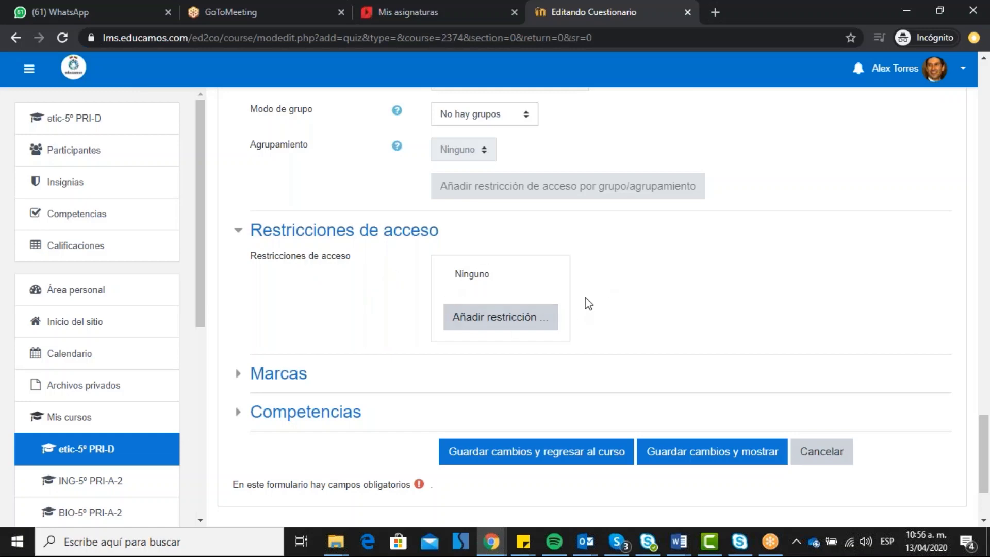
{"action": "left_click", "coordinate": [518, 318]}
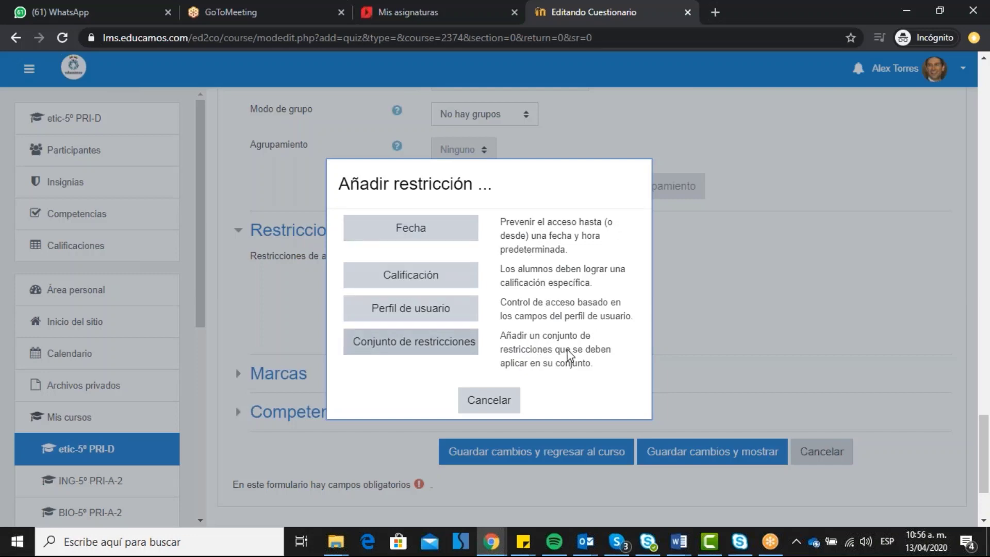
{"action": "left_click", "coordinate": [485, 407]}
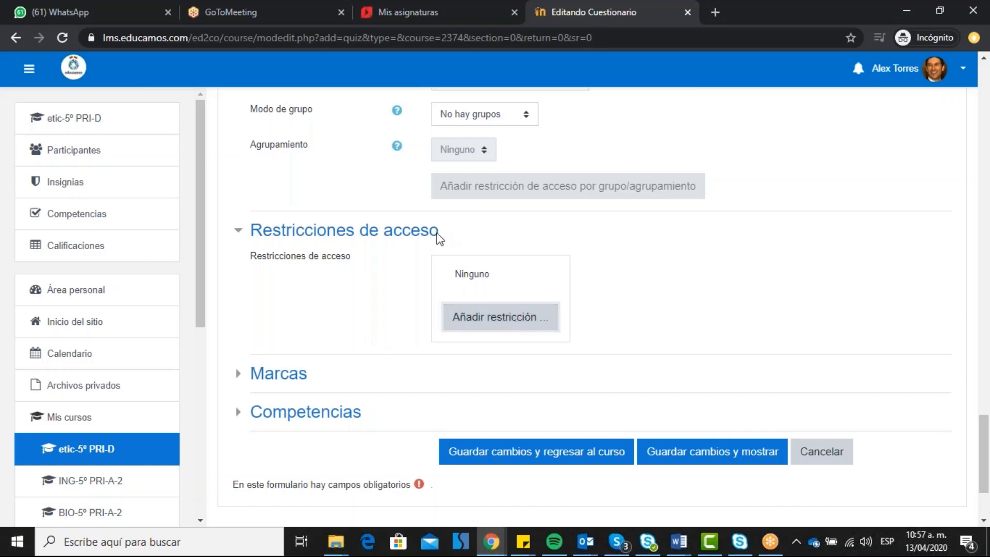
Try a Perfil de usuario access restriction with the profile field set to Nombre, and remove it again
{"action": "left_click", "coordinate": [513, 322]}
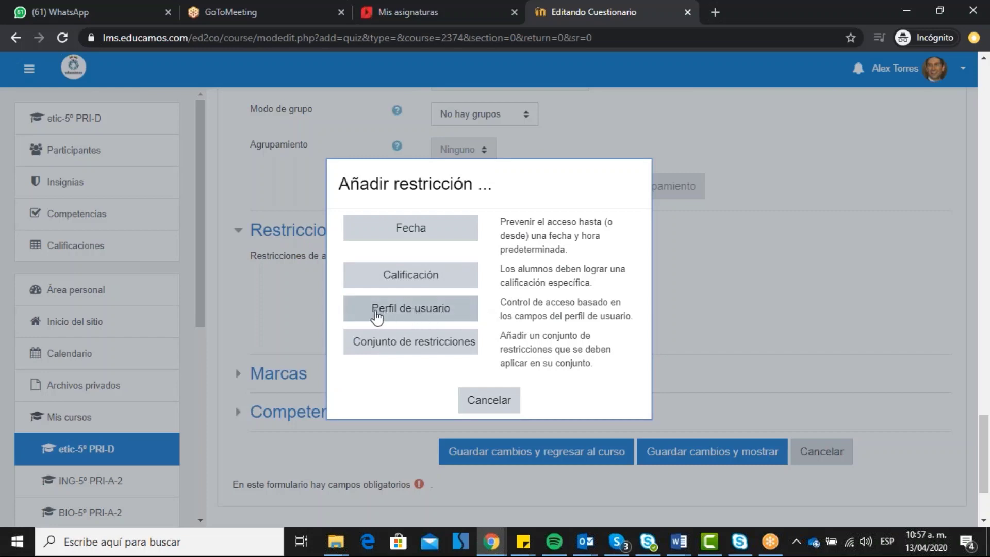
{"action": "left_click", "coordinate": [464, 318]}
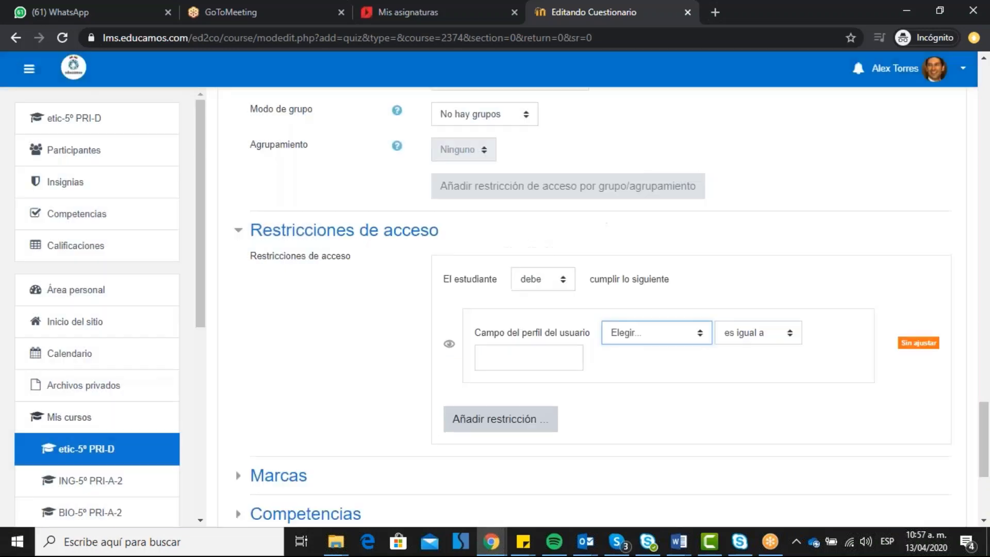
{"action": "left_click", "coordinate": [697, 336]}
{"action": "left_click", "coordinate": [695, 335]}
{"action": "left_click", "coordinate": [695, 335]}
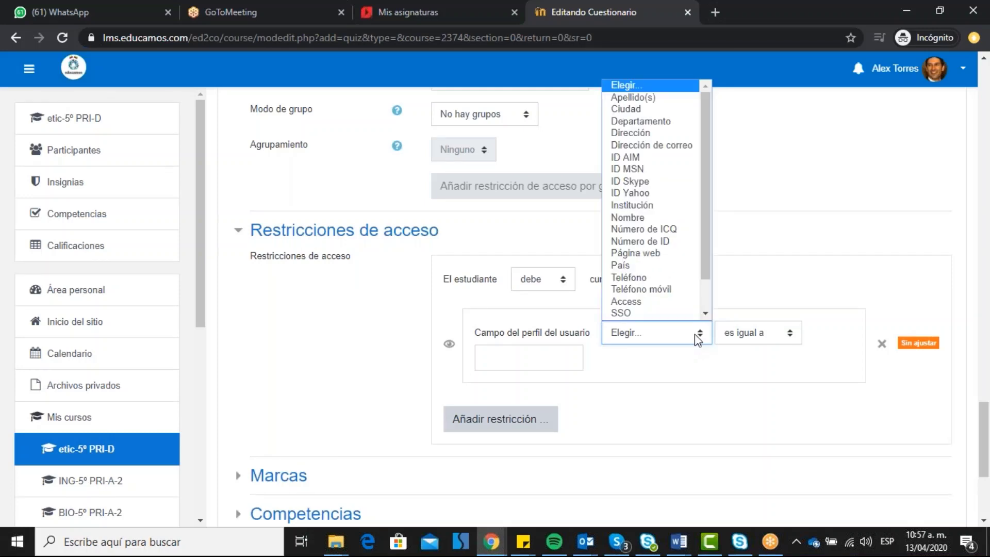
{"action": "scroll", "coordinate": [709, 257], "scroll_direction": "down", "scroll_amount": 1}
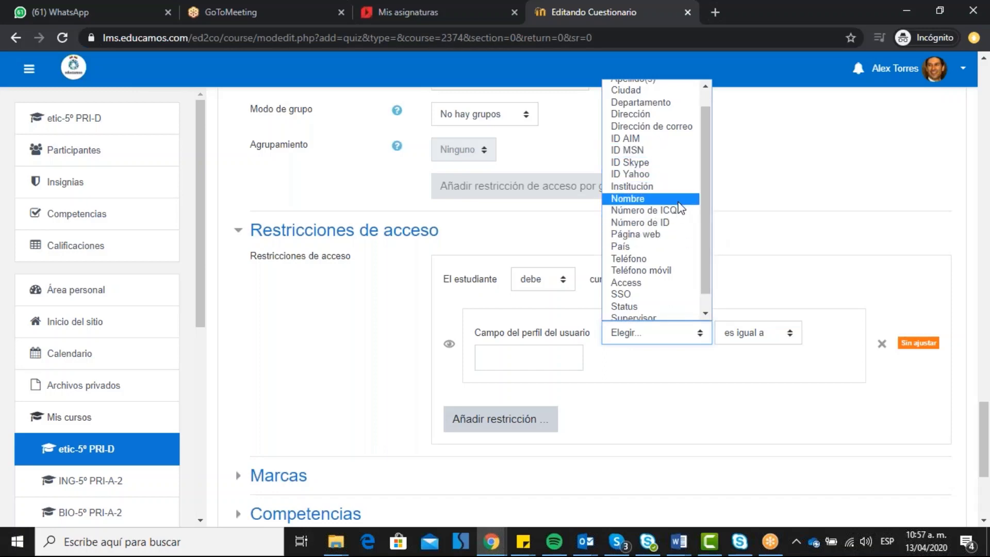
{"action": "left_click", "coordinate": [644, 199]}
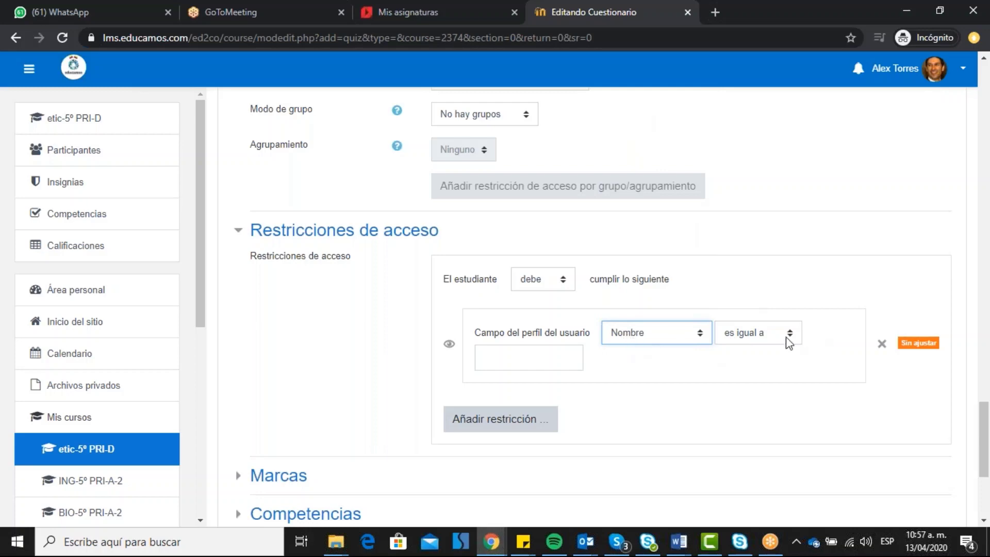
{"action": "left_click", "coordinate": [515, 357]}
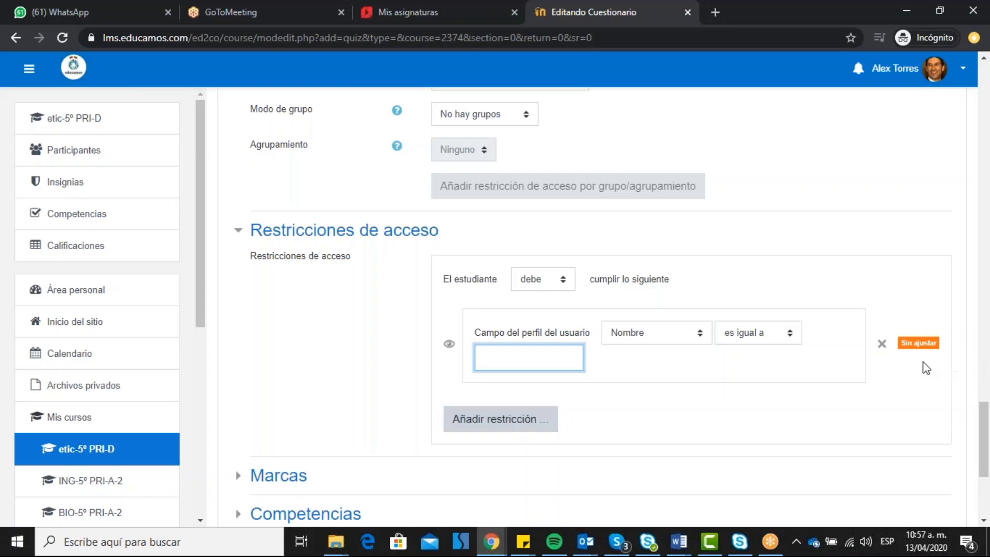
{"action": "left_click", "coordinate": [882, 343]}
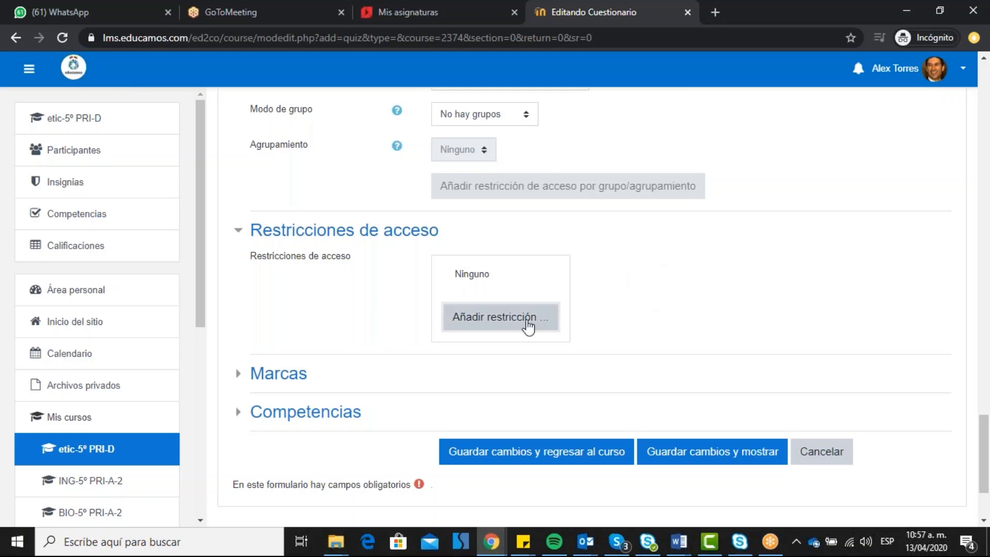
Expand the Marcas and Competencias sections to view their options
{"action": "left_click", "coordinate": [283, 377]}
{"action": "scroll", "coordinate": [553, 196], "scroll_direction": "down", "scroll_amount": 3}
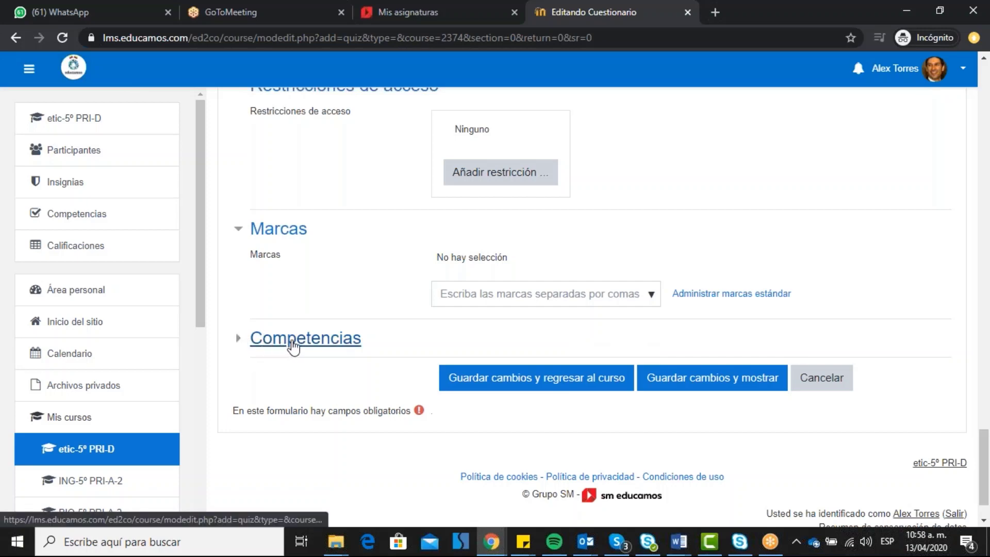
{"action": "left_click", "coordinate": [240, 342]}
{"action": "scroll", "coordinate": [640, 361], "scroll_direction": "down", "scroll_amount": 3}
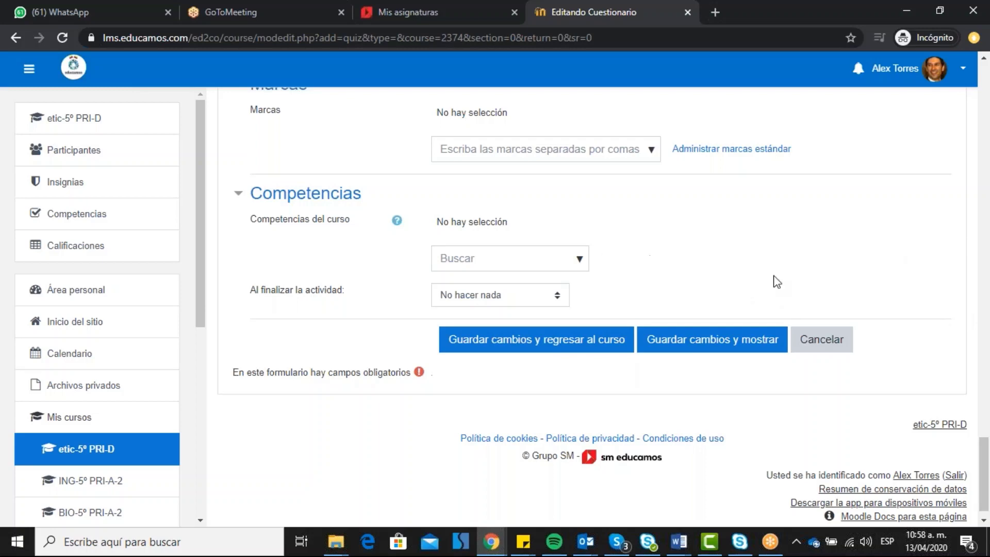
Review the whole quiz form, checking Temporalización, Calificación, Esquema, question behaviour, review options and the remaining sections
{"action": "scroll", "coordinate": [777, 283], "scroll_direction": "up", "scroll_amount": 4}
{"action": "scroll", "coordinate": [773, 285], "scroll_direction": "up", "scroll_amount": 10}
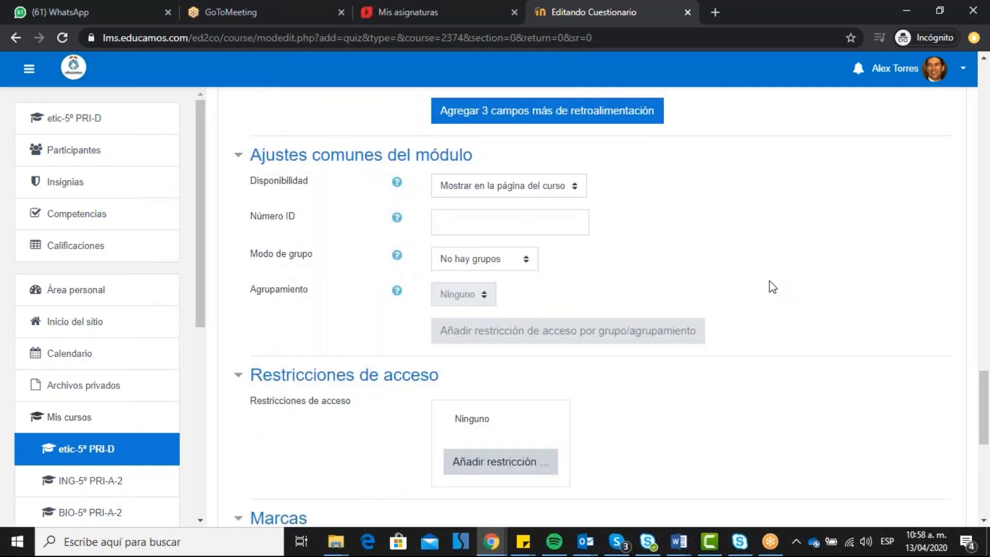
{"action": "scroll", "coordinate": [769, 289], "scroll_direction": "up", "scroll_amount": 15}
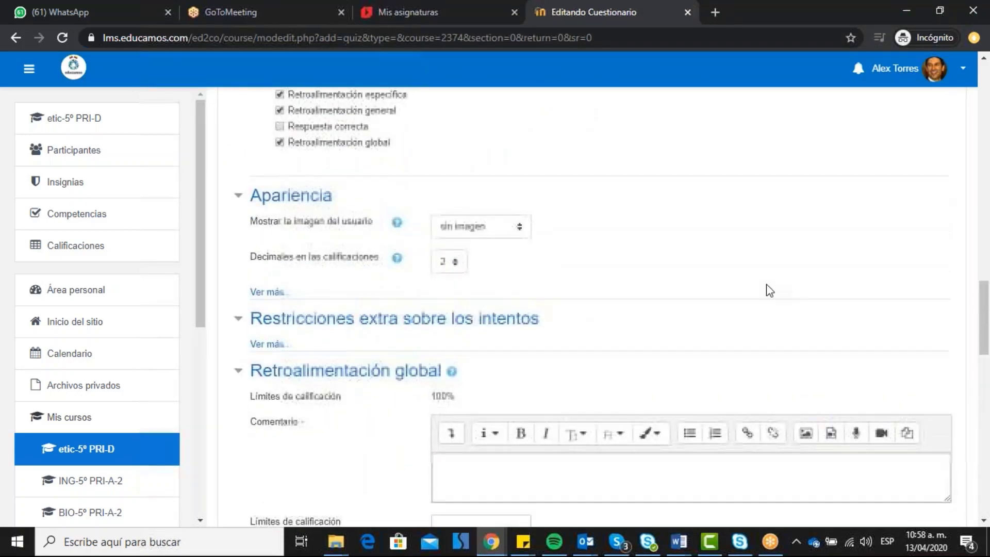
{"action": "scroll", "coordinate": [768, 297], "scroll_direction": "up", "scroll_amount": 10}
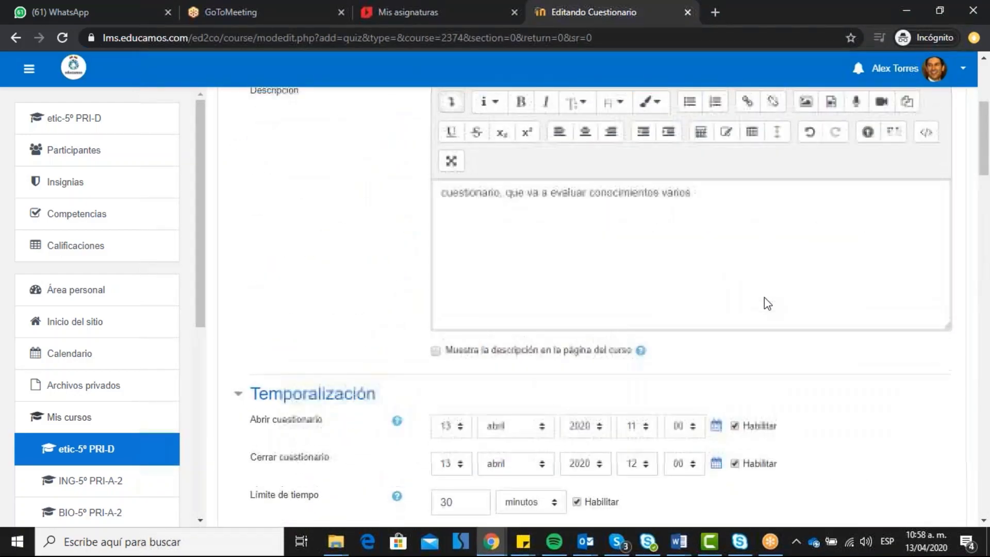
{"action": "scroll", "coordinate": [638, 286], "scroll_direction": "down", "scroll_amount": 7}
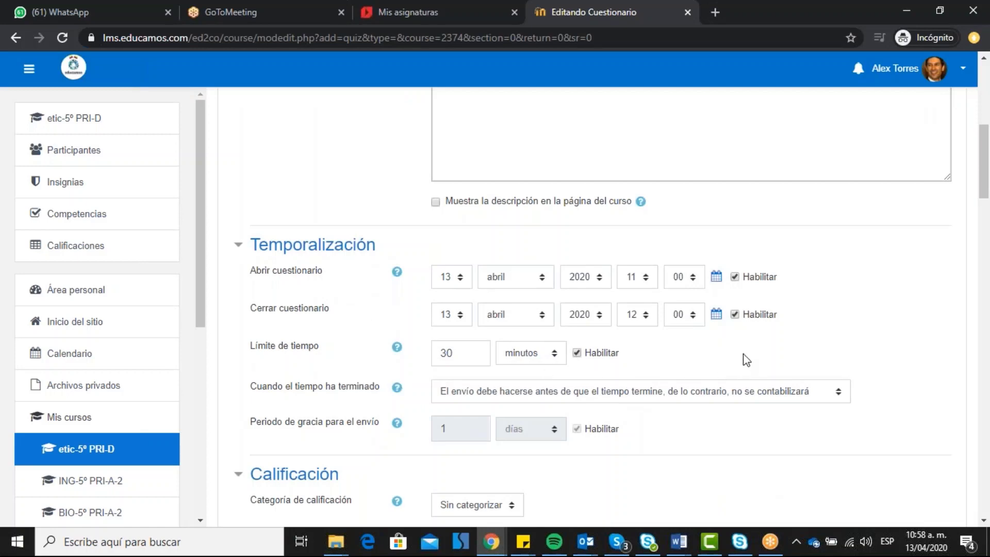
{"action": "scroll", "coordinate": [745, 355], "scroll_direction": "down", "scroll_amount": 3}
{"action": "scroll", "coordinate": [734, 323], "scroll_direction": "down", "scroll_amount": 1}
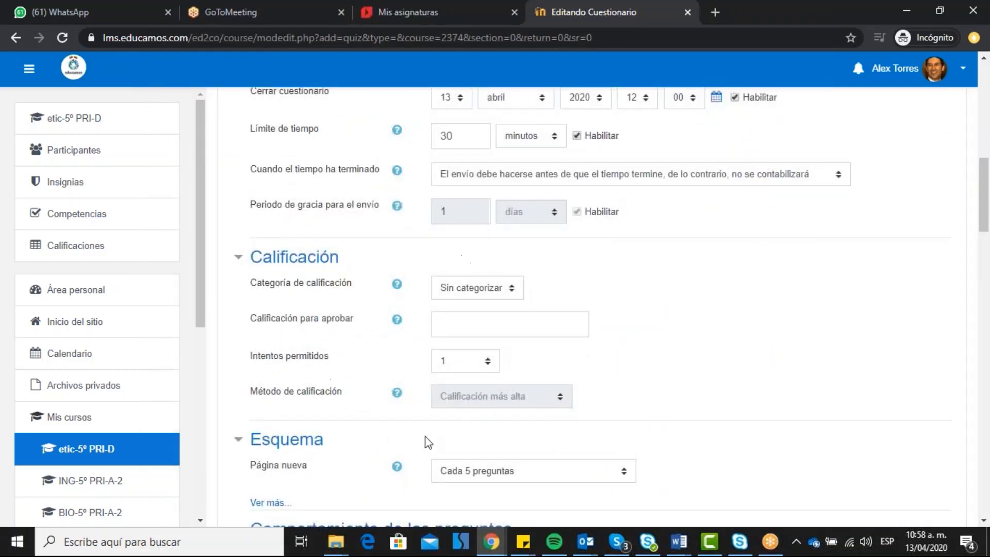
{"action": "scroll", "coordinate": [692, 302], "scroll_direction": "down", "scroll_amount": 3}
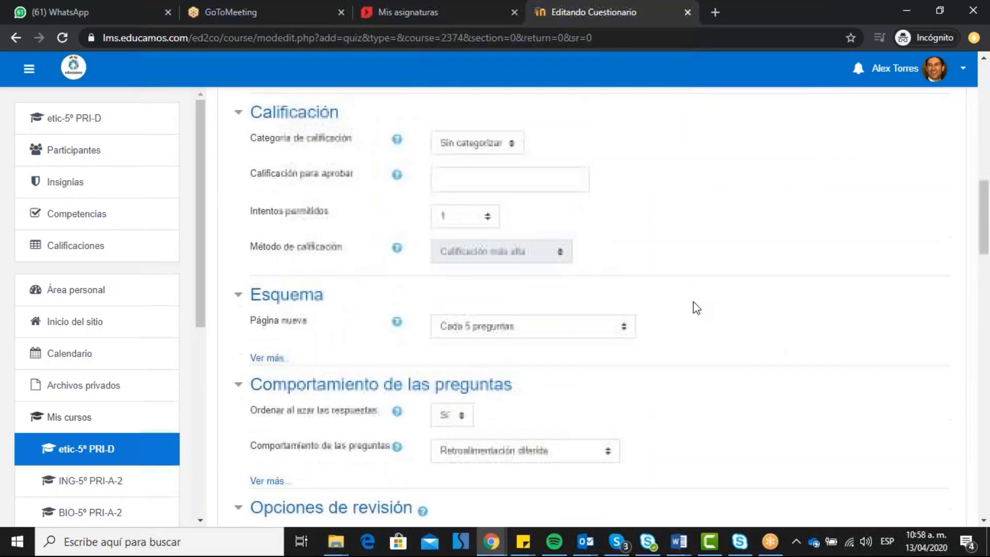
{"action": "scroll", "coordinate": [704, 304], "scroll_direction": "down", "scroll_amount": 15}
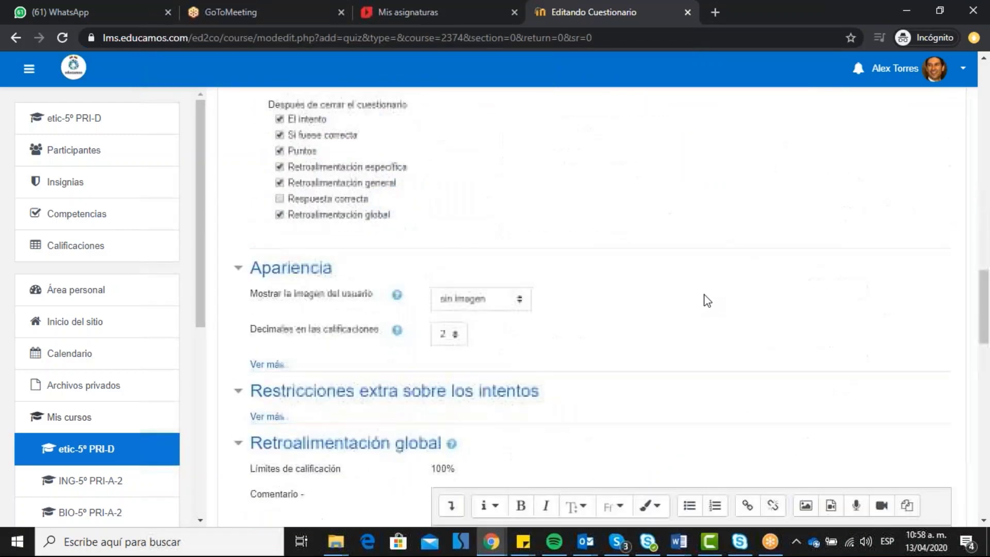
{"action": "scroll", "coordinate": [707, 294], "scroll_direction": "down", "scroll_amount": 15}
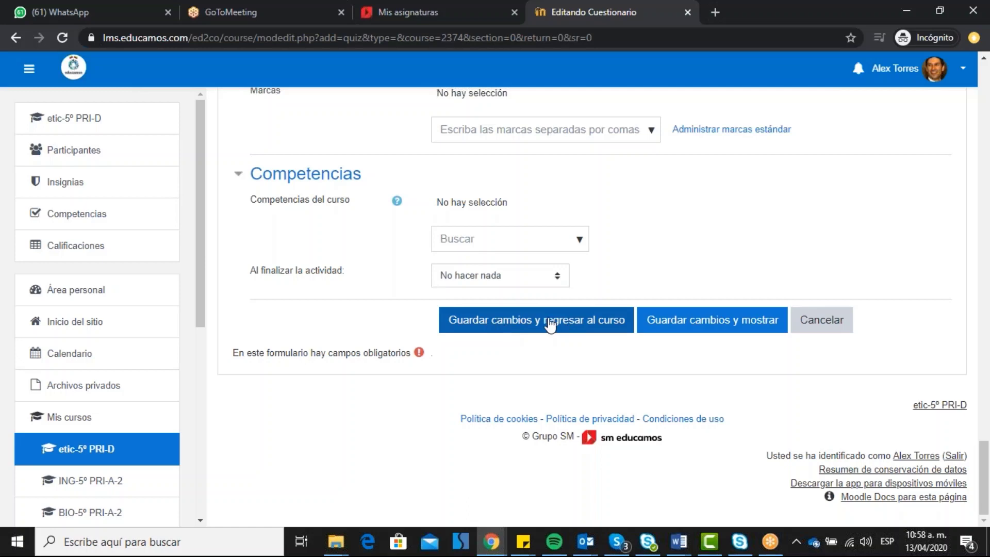
Save the quiz settings, returning to the course, and open Cuestionario Prueba from the general section above PERIODO 1
{"action": "left_click", "coordinate": [581, 334]}
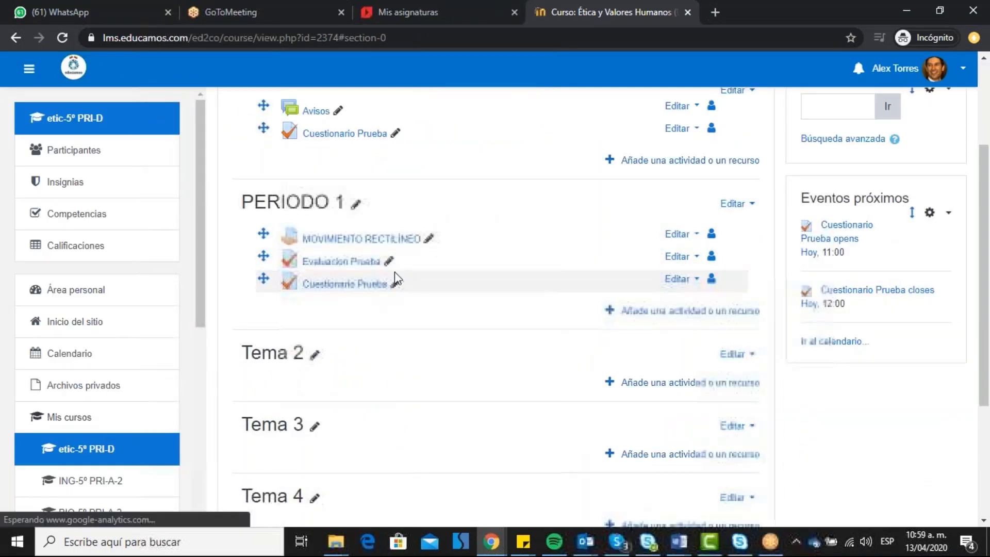
{"action": "scroll", "coordinate": [413, 258], "scroll_direction": "up", "scroll_amount": 3}
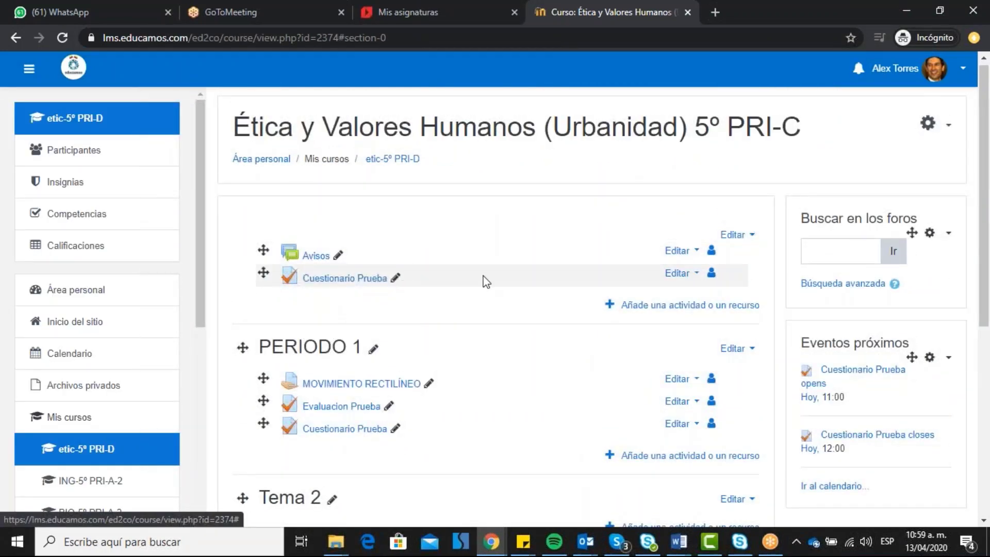
{"action": "left_click", "coordinate": [343, 278]}
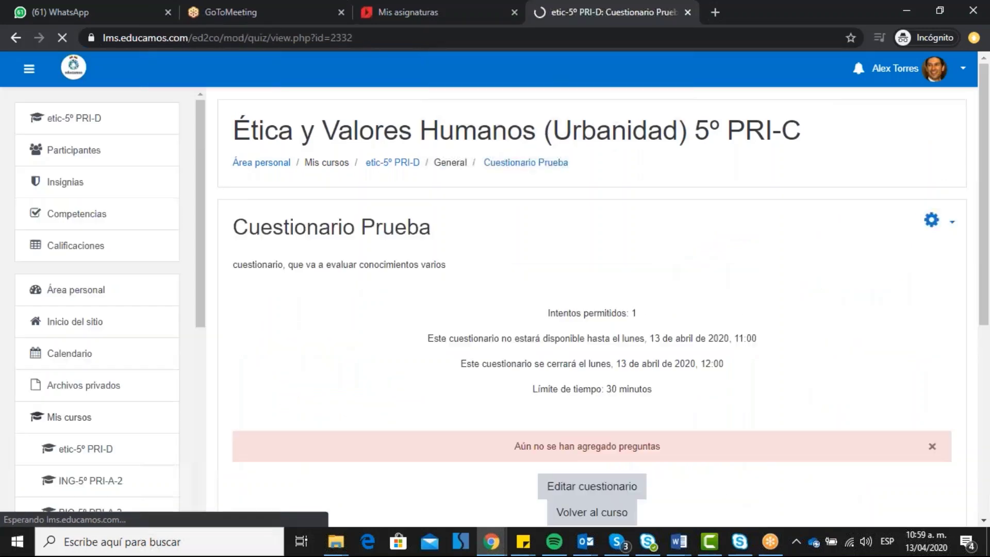
{"action": "scroll", "coordinate": [731, 227], "scroll_direction": "down", "scroll_amount": 1}
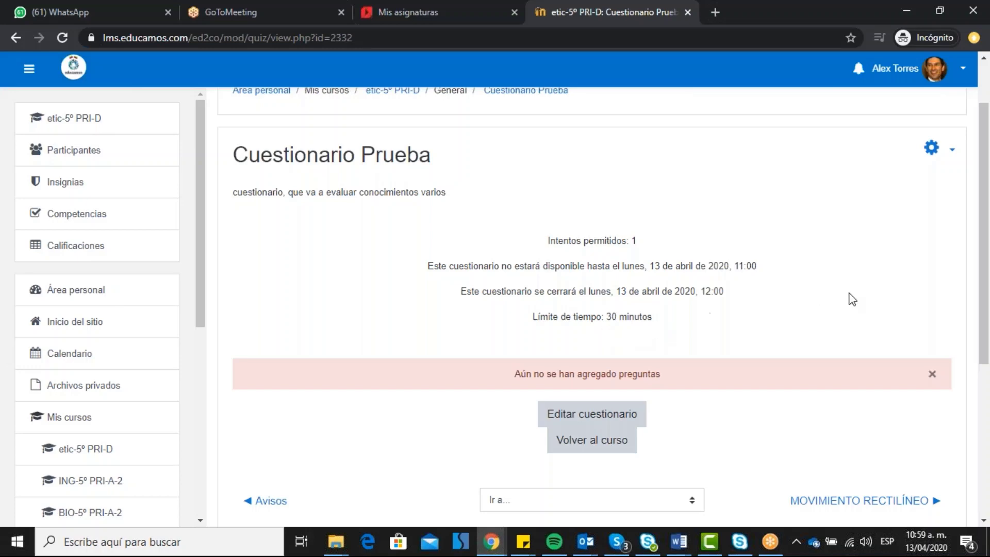
{"action": "scroll", "coordinate": [851, 296], "scroll_direction": "down", "scroll_amount": 2}
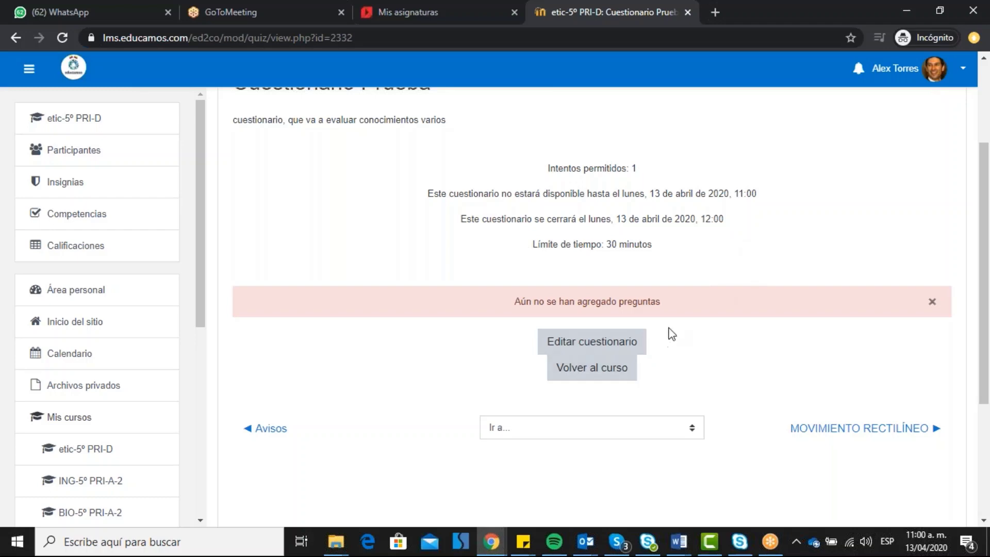
Open the question editing page of Cuestionario Prueba and place the cursor in the Calificación máxima field
{"action": "left_click", "coordinate": [605, 350]}
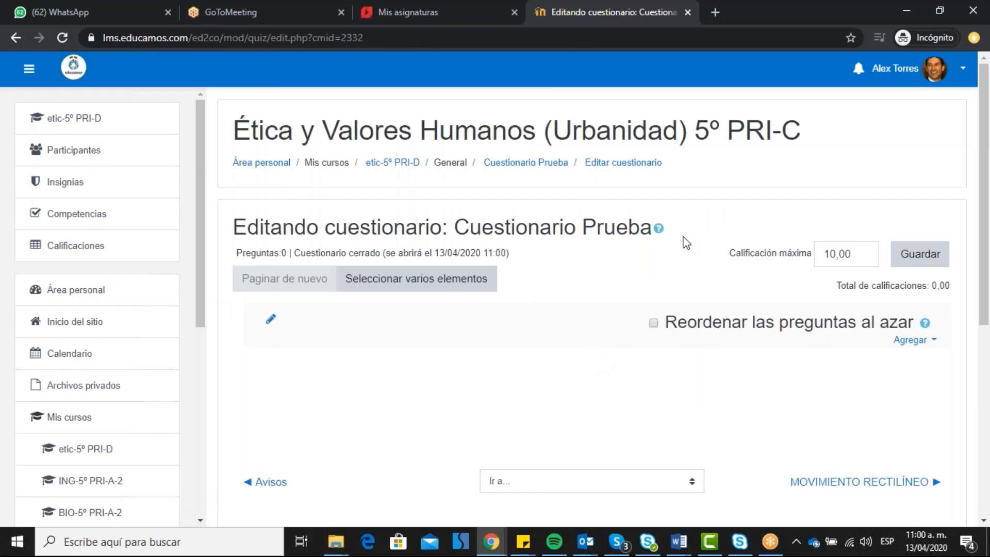
{"action": "left_click_drag", "start_coordinate": [986, 252], "coordinate": [987, 278]}
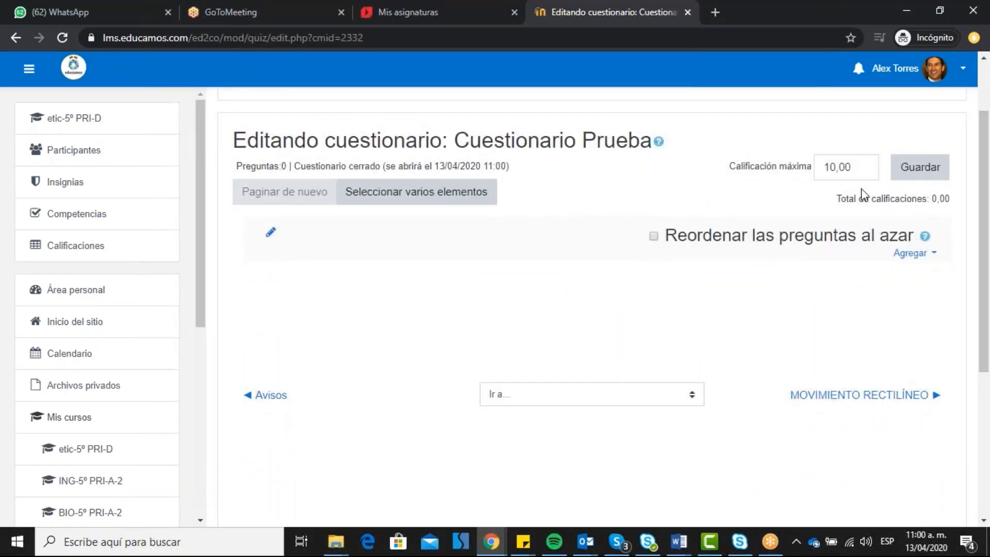
{"action": "left_click", "coordinate": [822, 169]}
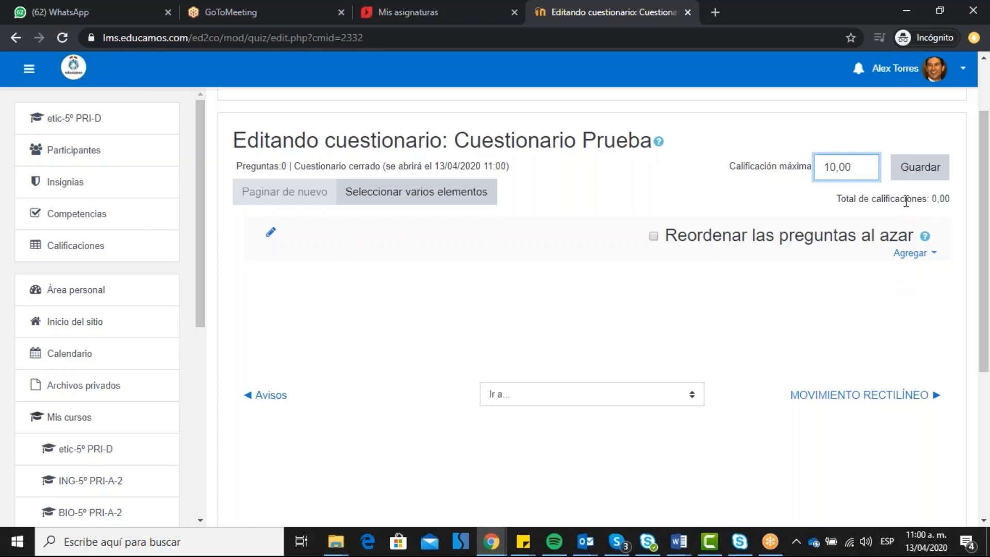
Start adding a new question to the quiz, choosing Opción múltiple as its type
{"action": "left_click", "coordinate": [917, 262]}
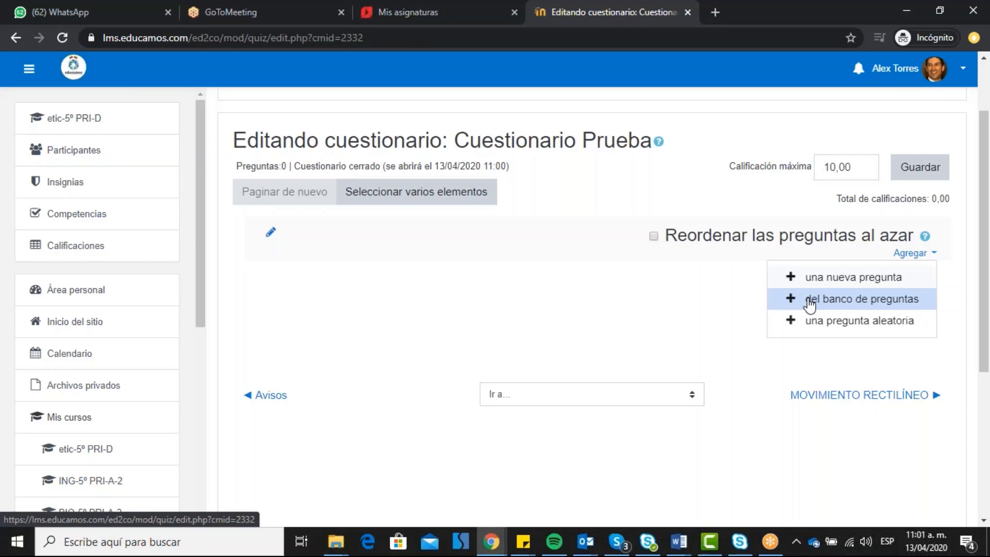
{"action": "left_click", "coordinate": [837, 284]}
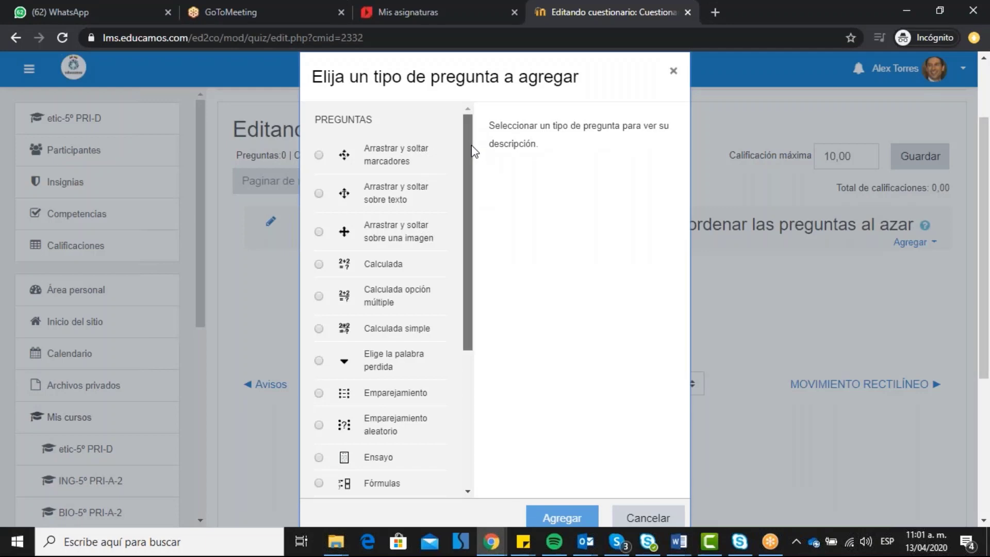
{"action": "scroll", "coordinate": [473, 152], "scroll_direction": "down", "scroll_amount": 1}
{"action": "scroll", "coordinate": [475, 148], "scroll_direction": "up", "scroll_amount": 1}
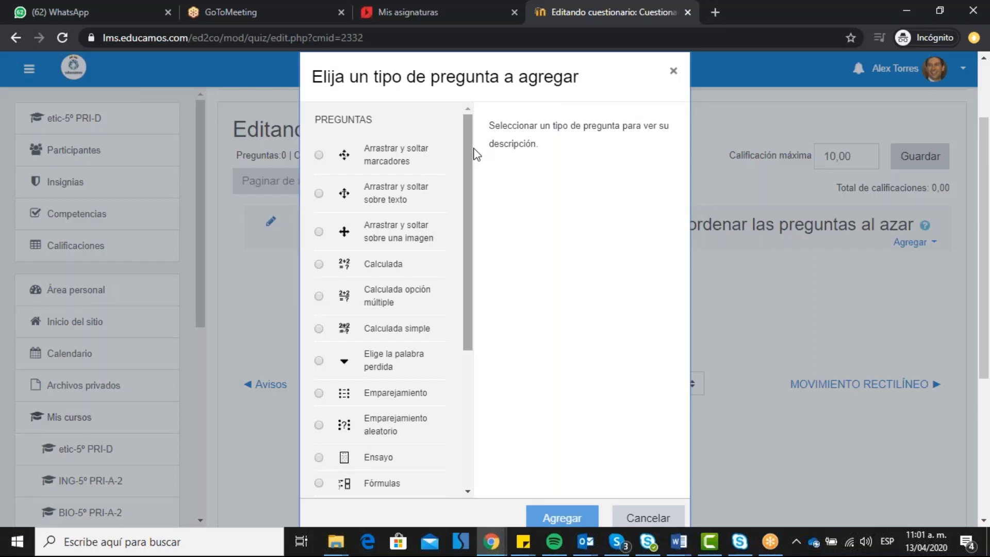
{"action": "scroll", "coordinate": [475, 170], "scroll_direction": "down", "scroll_amount": 2}
{"action": "left_click_drag", "start_coordinate": [473, 184], "coordinate": [459, 293]}
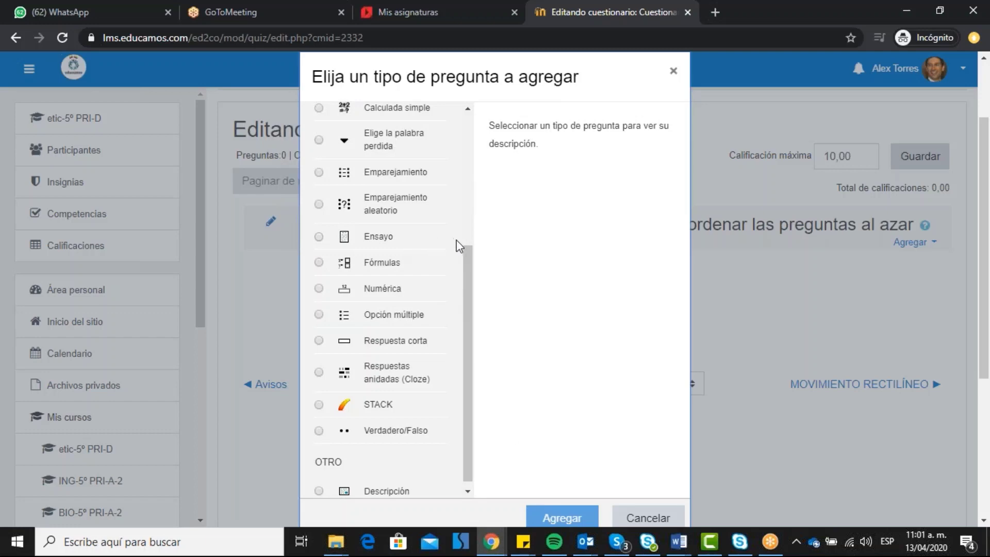
{"action": "left_click_drag", "start_coordinate": [466, 261], "coordinate": [466, 276]}
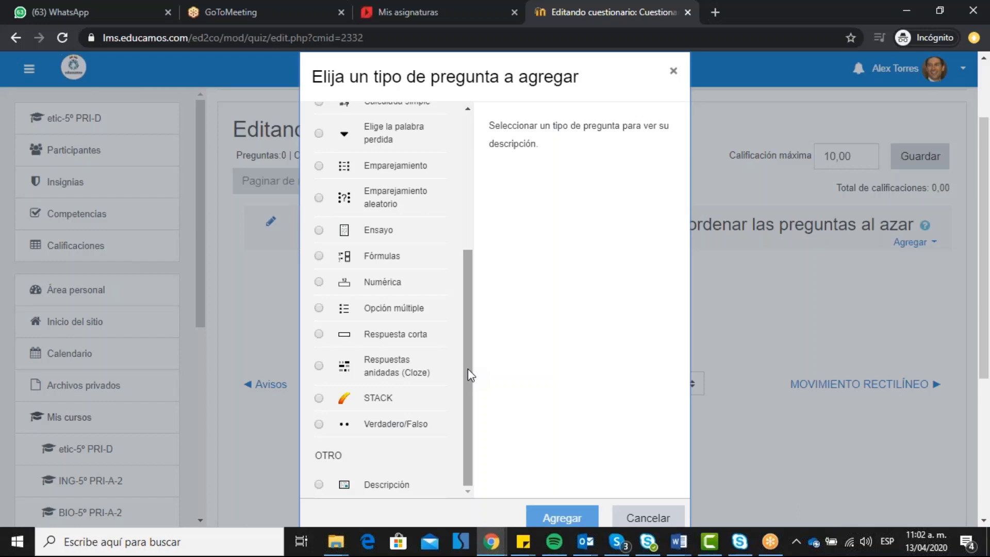
{"action": "left_click", "coordinate": [319, 310]}
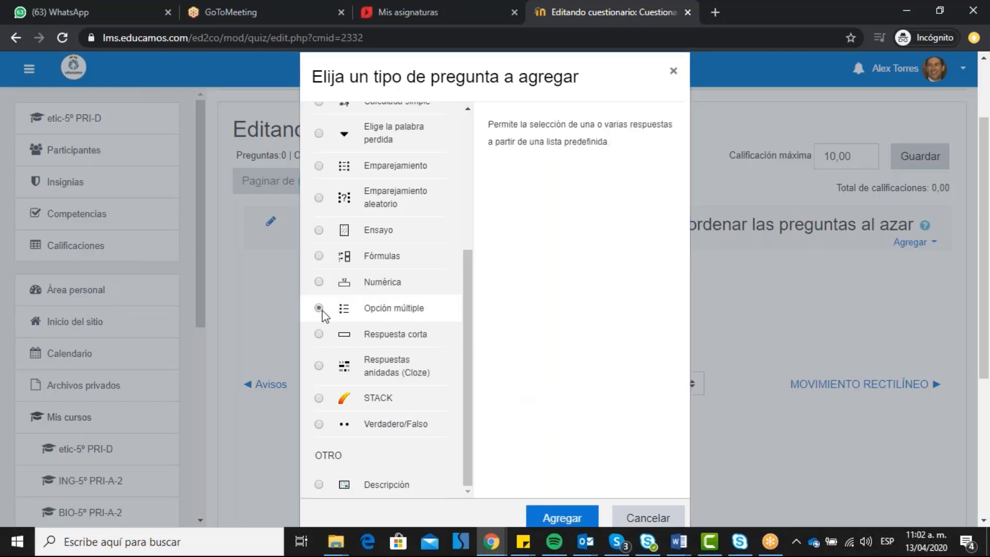
{"action": "left_click", "coordinate": [583, 518]}
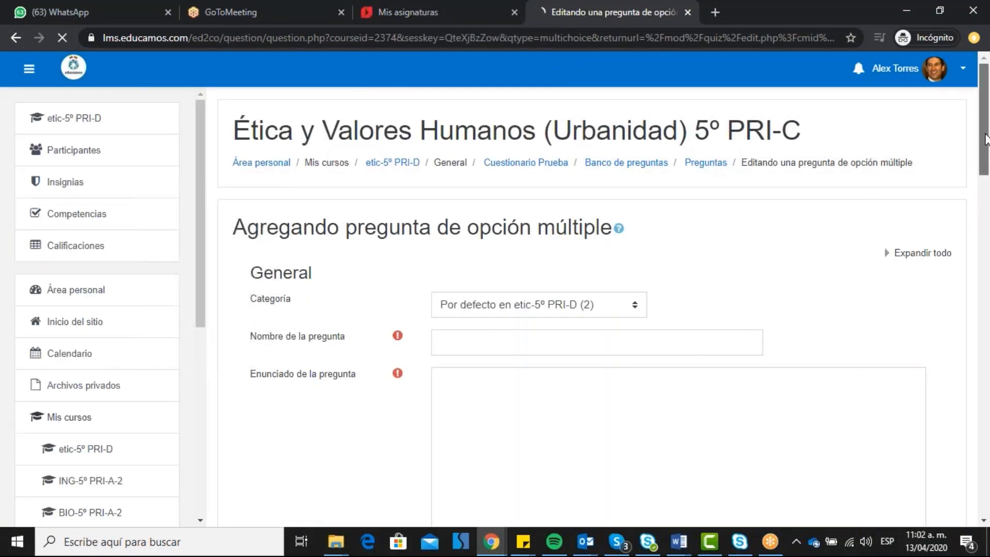
Name the multiple-choice question "Seres vivos"
{"action": "left_click_drag", "start_coordinate": [986, 140], "coordinate": [985, 159]}
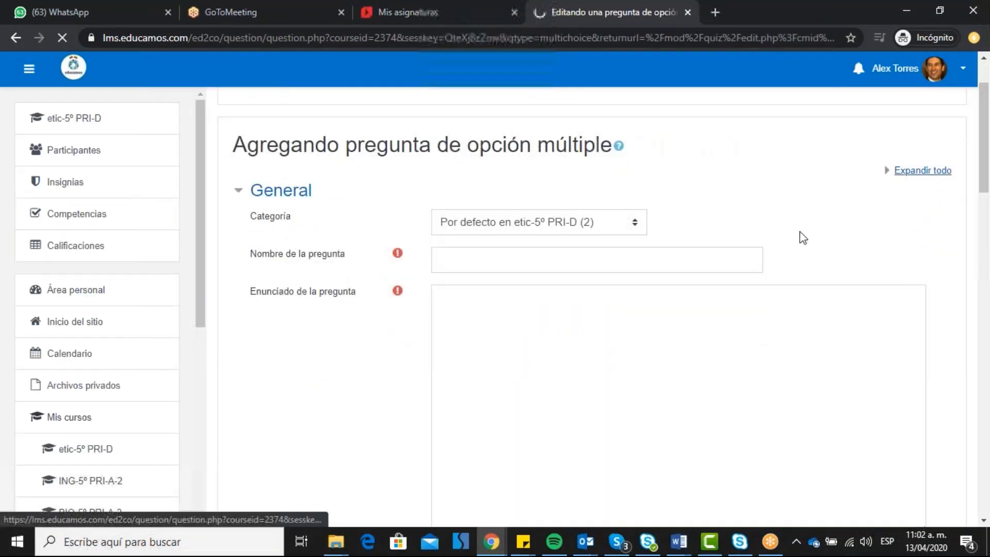
{"action": "left_click", "coordinate": [681, 262]}
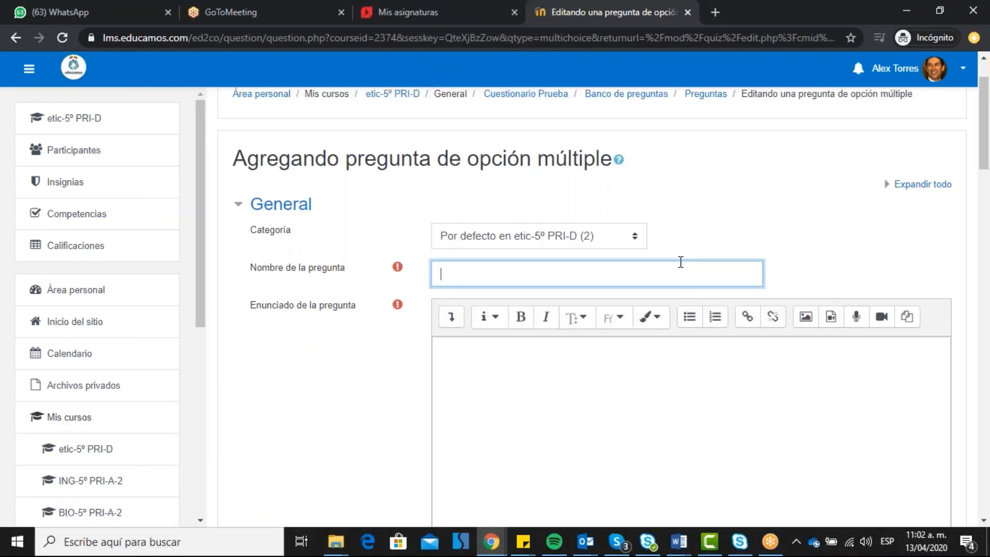
{"action": "type", "text": "Seres vivos"}
Enter "Cuales son los tipos de nutrición que tiene los seres vivos?" as the question statement, correcting the spelling of nutrición
{"action": "left_click", "coordinate": [577, 363]}
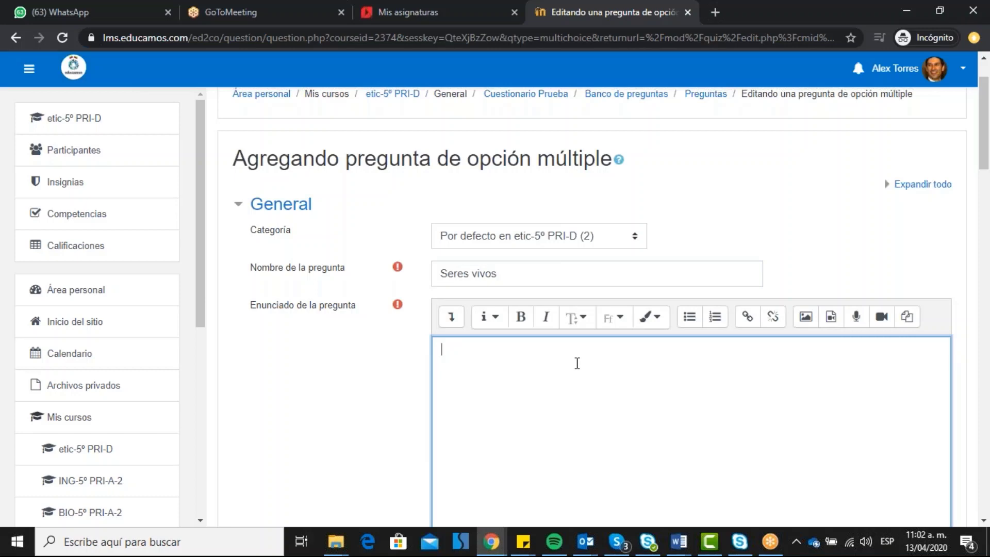
{"action": "type", "text": "cuales"}
{"action": "key", "text": "BackSpace"}
{"action": "key", "text": "BackSpace"}
{"action": "key", "text": "BackSpace"}
{"action": "key", "text": "BackSpace"}
{"action": "key", "text": "BackSpace"}
{"action": "key", "text": "BackSpace"}
{"action": "key", "text": "BackSpace"}
{"action": "type", "text": "Cuales son los tipos d"}
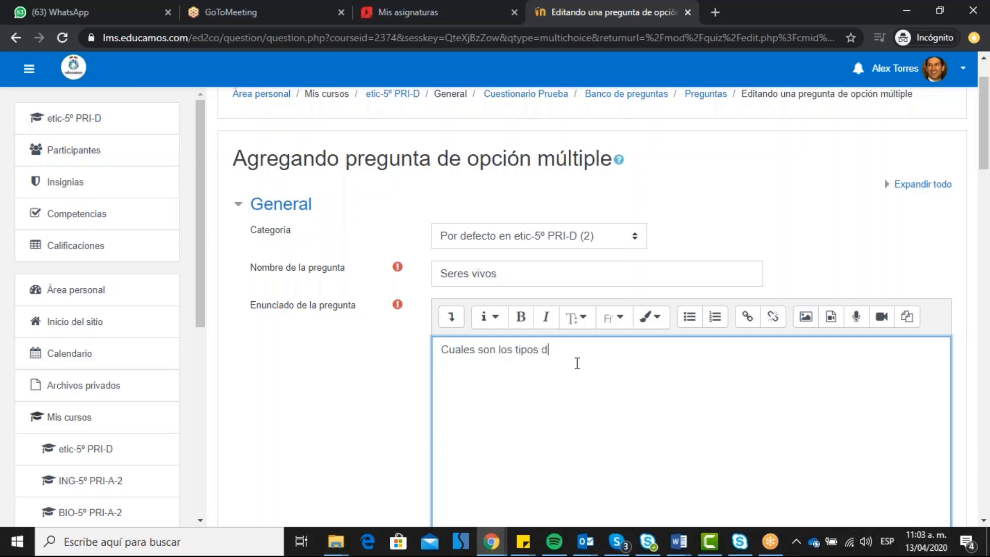
{"action": "type", "text": "e nutricion"}
{"action": "right_click", "coordinate": [568, 350]}
{"action": "left_click", "coordinate": [637, 161]}
{"action": "type", "text": "que tiene los ser"}
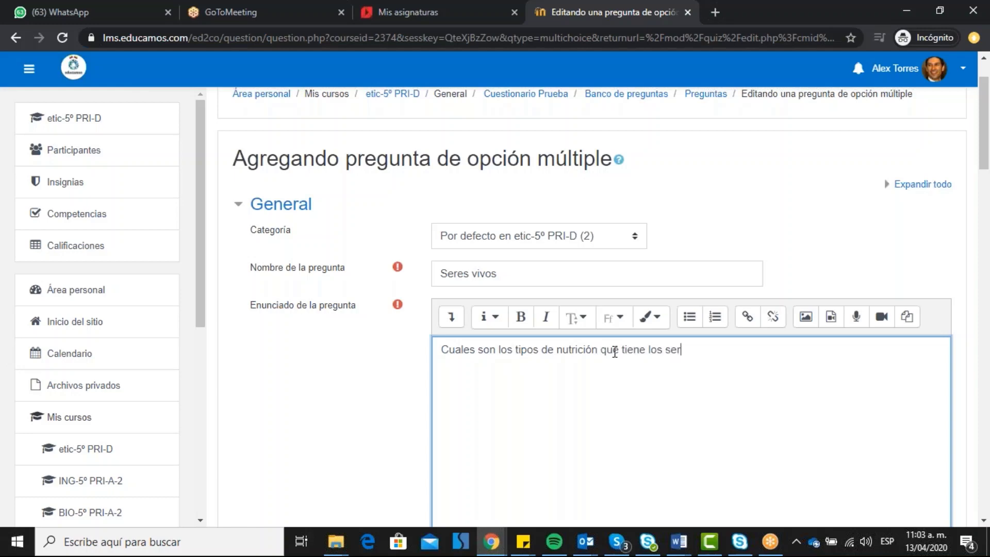
{"action": "type", "text": "es vivos"}
{"action": "type", "text": "?"}
Rename the question to "Nutrición en los Seres Vivos", correcting the spelling of Nutrición
{"action": "scroll", "coordinate": [602, 316], "scroll_direction": "down", "scroll_amount": 3}
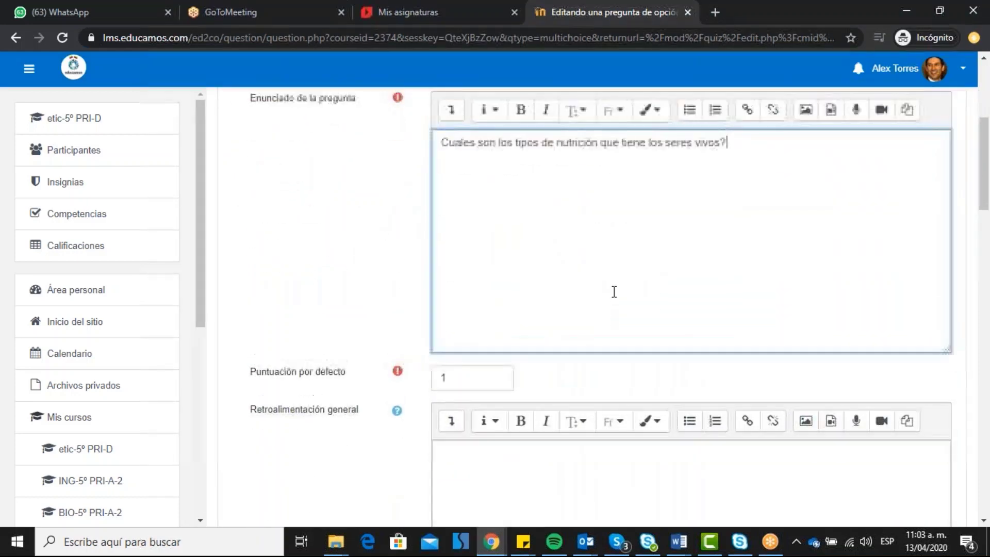
{"action": "scroll", "coordinate": [612, 289], "scroll_direction": "up", "scroll_amount": 1}
{"action": "left_click", "coordinate": [528, 126]}
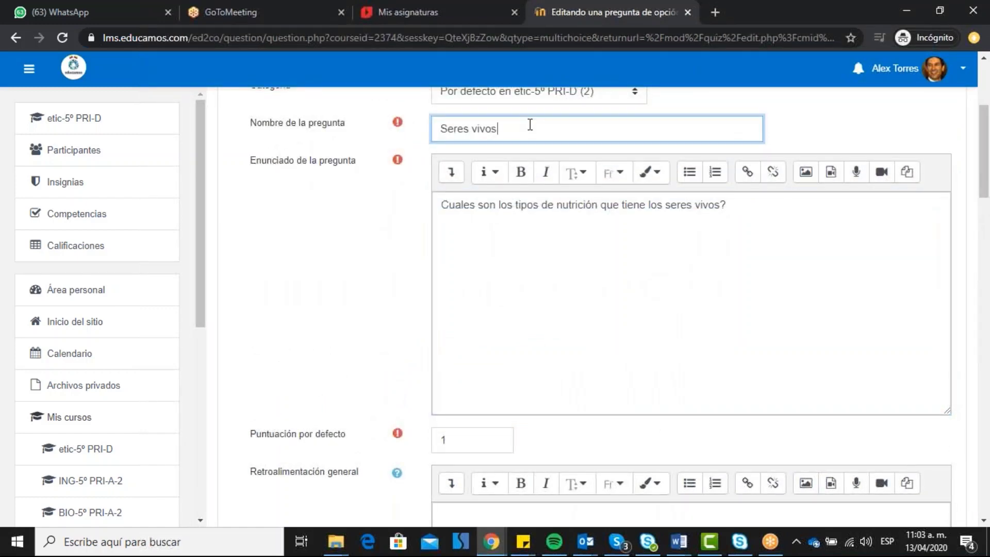
{"action": "key", "text": "BackSpace"}
{"action": "key", "text": "BackSpace"}
{"action": "key", "text": "BackSpace"}
{"action": "key", "text": "BackSpace"}
{"action": "key", "text": "BackSpace"}
{"action": "key", "text": "BackSpace"}
{"action": "key", "text": "BackSpace"}
{"action": "key", "text": "BackSpace"}
{"action": "key", "text": "BackSpace"}
{"action": "key", "text": "BackSpace"}
{"action": "key", "text": "BackSpace"}
{"action": "type", "text": "Nutricion en los se"}
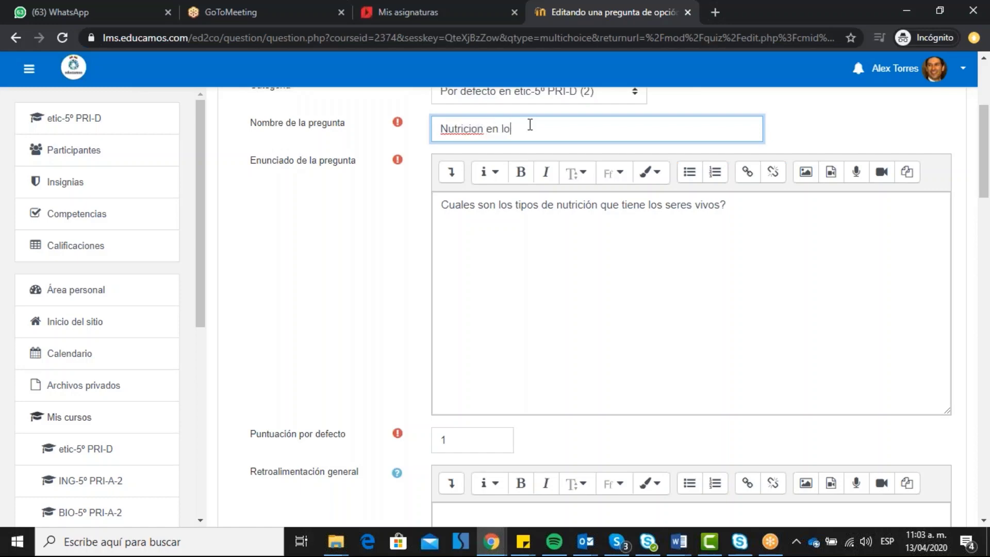
{"action": "key", "text": "BackSpace"}
{"action": "key", "text": "BackSpace"}
{"action": "type", "text": "Seres v"}
{"action": "key", "text": "BackSpace"}
{"action": "type", "text": "V"}
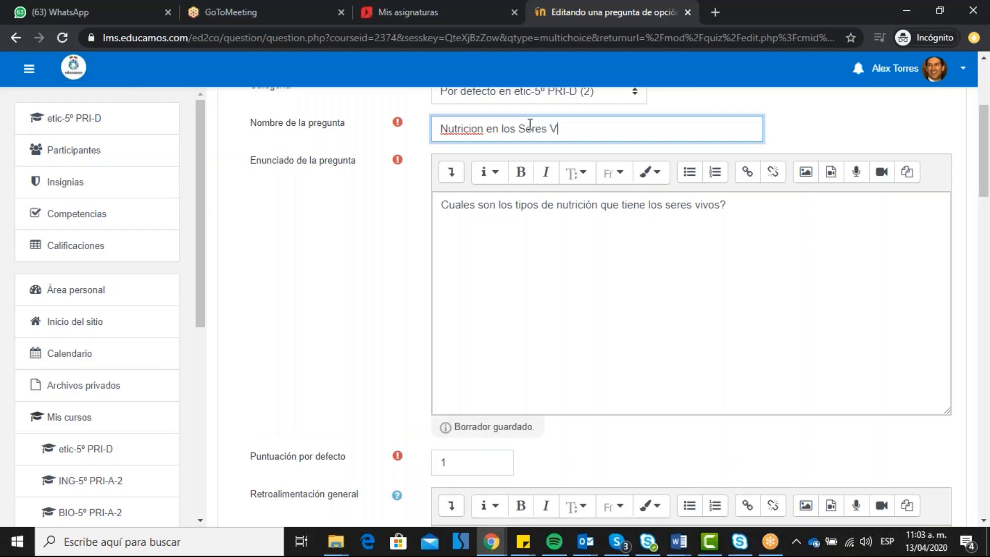
{"action": "type", "text": "ivos"}
{"action": "right_click", "coordinate": [461, 128]}
{"action": "left_click", "coordinate": [495, 135]}
Review the question statement and the Puntuación por defecto setting
{"action": "left_click", "coordinate": [763, 214]}
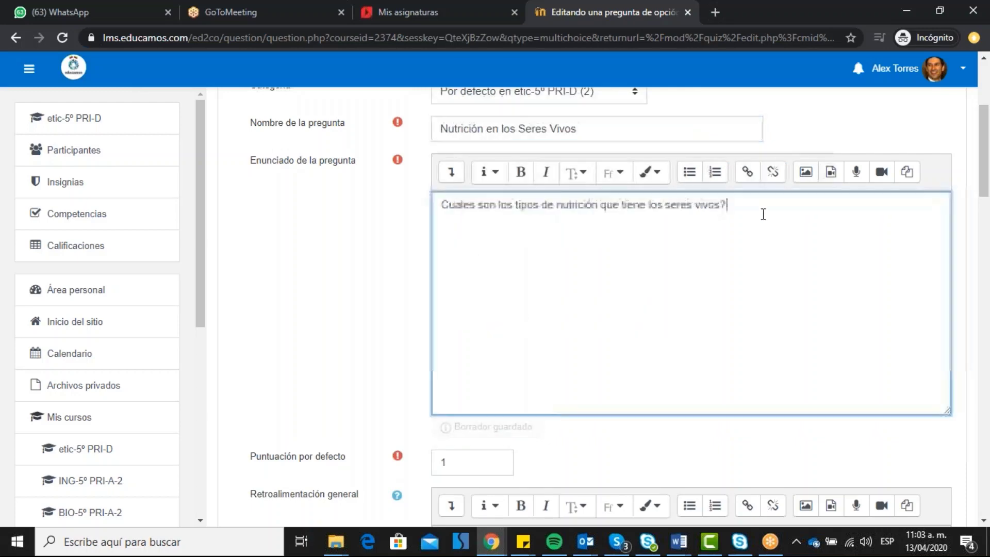
{"action": "scroll", "coordinate": [760, 214], "scroll_direction": "down", "scroll_amount": 2}
{"action": "scroll", "coordinate": [759, 214], "scroll_direction": "up", "scroll_amount": 3}
{"action": "scroll", "coordinate": [750, 214], "scroll_direction": "down", "scroll_amount": 3}
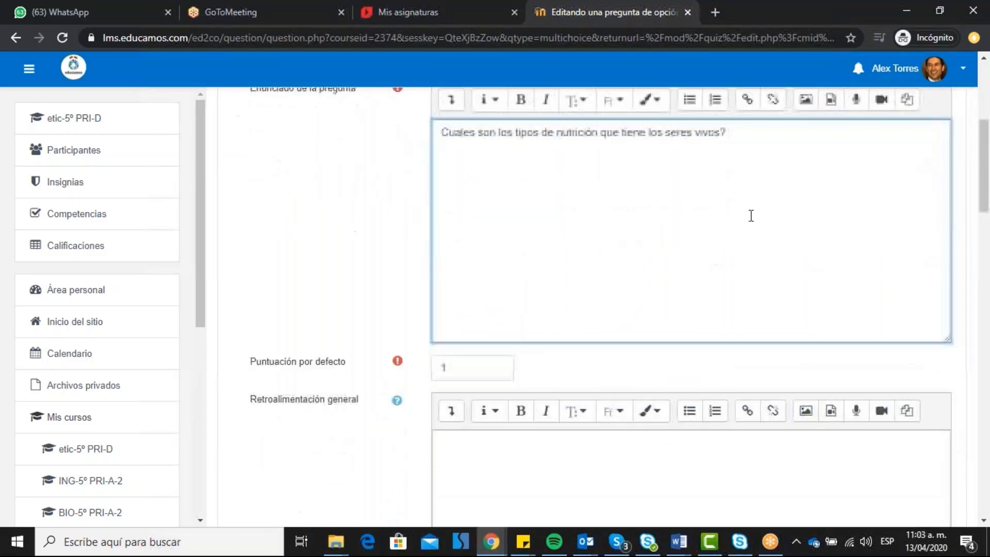
{"action": "left_click", "coordinate": [453, 368]}
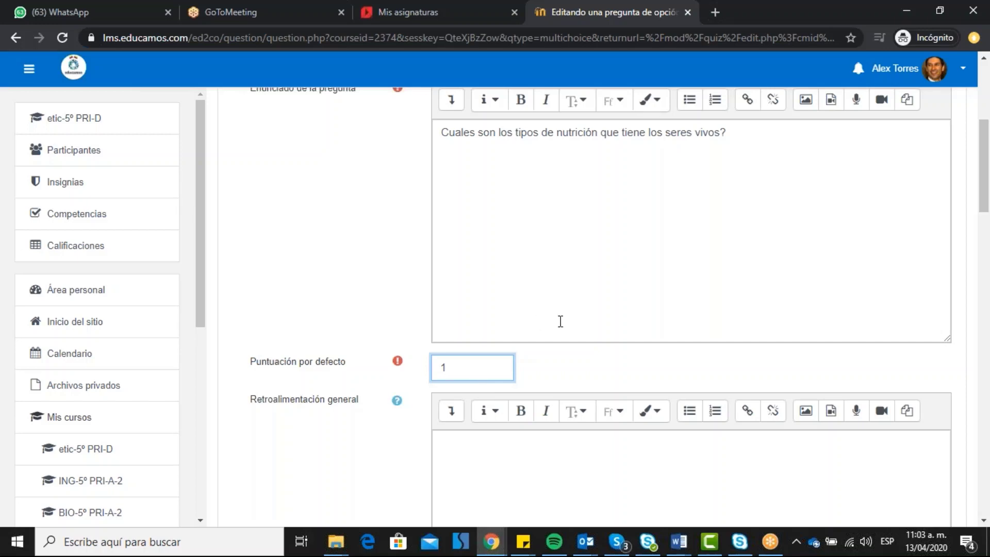
{"action": "scroll", "coordinate": [672, 326], "scroll_direction": "down", "scroll_amount": 1}
{"action": "scroll", "coordinate": [672, 325], "scroll_direction": "down", "scroll_amount": 2}
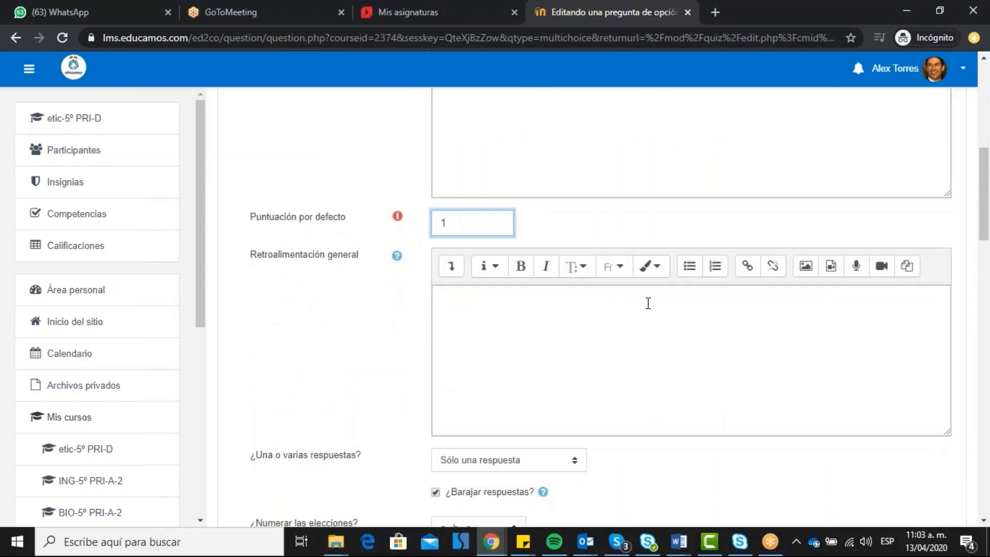
{"action": "scroll", "coordinate": [789, 208], "scroll_direction": "up", "scroll_amount": 2}
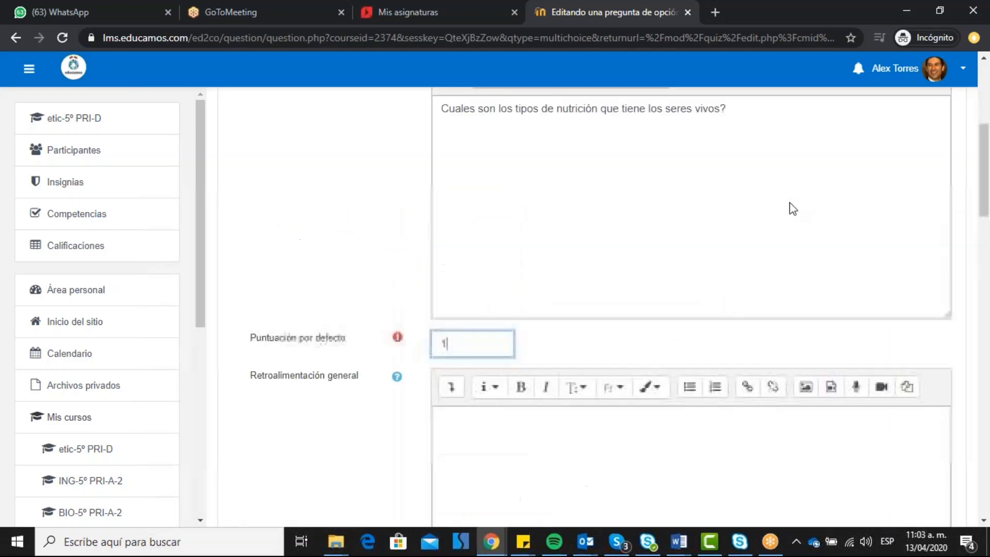
{"action": "scroll", "coordinate": [789, 208], "scroll_direction": "down", "scroll_amount": 2}
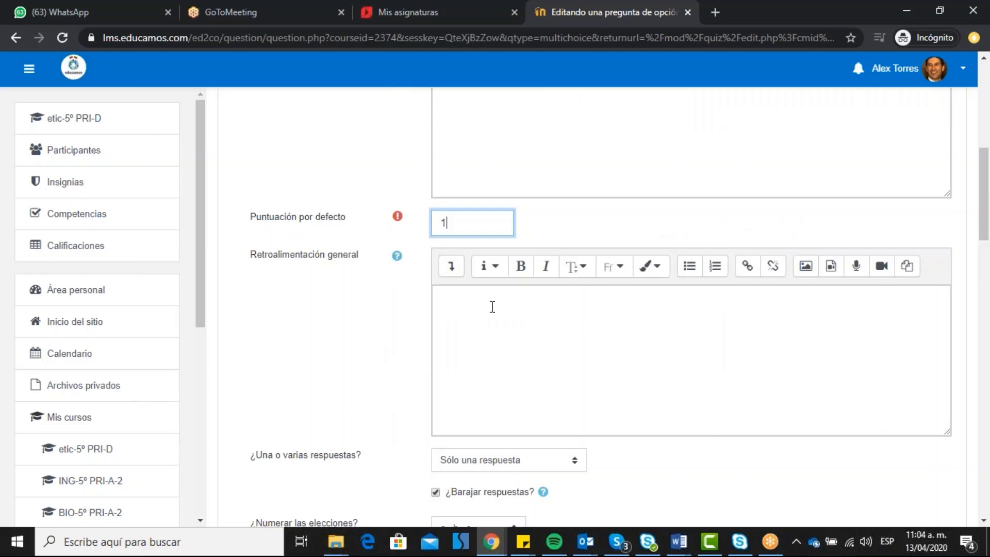
Examine the Retroalimentación general field in relation to the question statement, leaving the feedback empty
{"action": "left_click", "coordinate": [518, 323]}
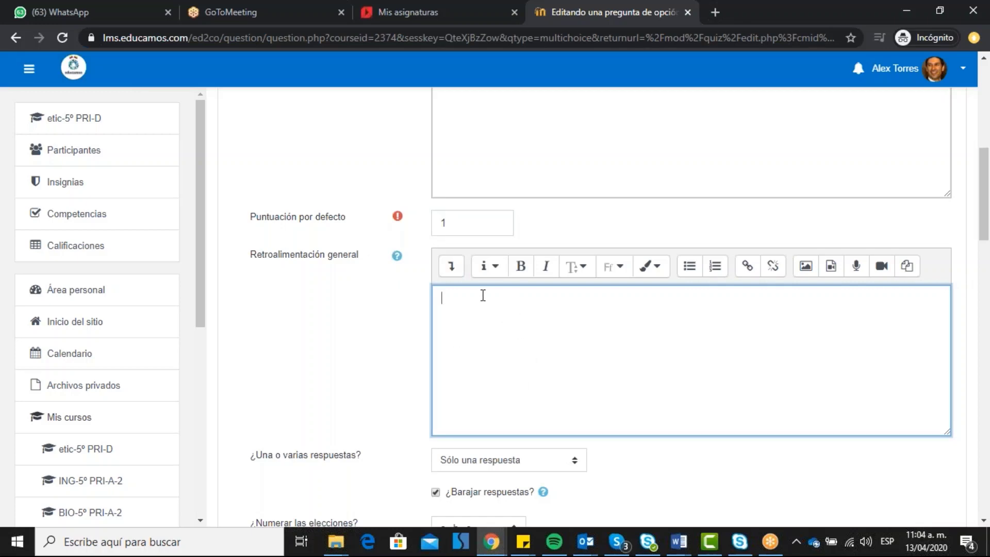
{"action": "scroll", "coordinate": [478, 300], "scroll_direction": "up", "scroll_amount": 1}
{"action": "scroll", "coordinate": [479, 299], "scroll_direction": "up", "scroll_amount": 2}
{"action": "scroll", "coordinate": [479, 299], "scroll_direction": "down", "scroll_amount": 4}
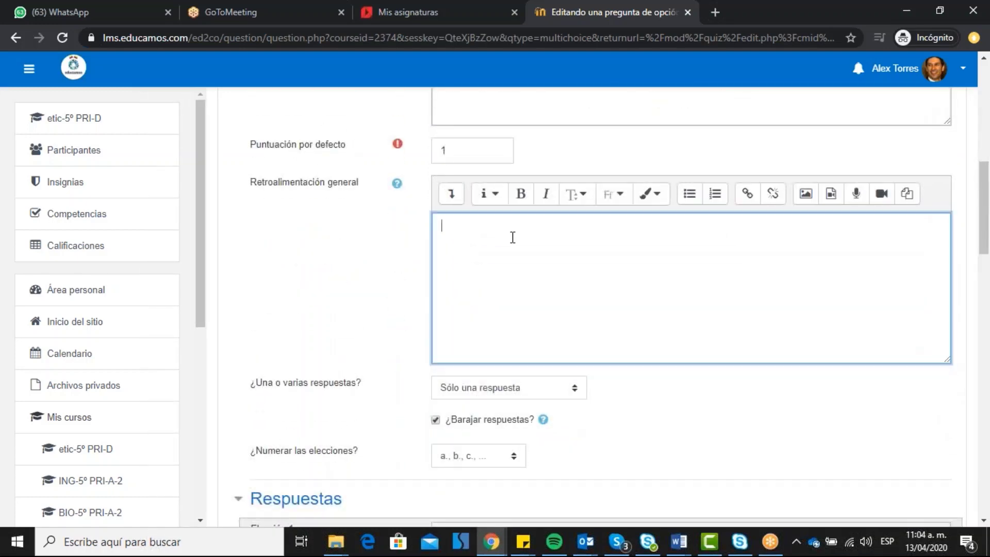
{"action": "scroll", "coordinate": [515, 261], "scroll_direction": "up", "scroll_amount": 3}
{"action": "scroll", "coordinate": [565, 423], "scroll_direction": "up", "scroll_amount": 4}
{"action": "scroll", "coordinate": [564, 420], "scroll_direction": "down", "scroll_amount": 3}
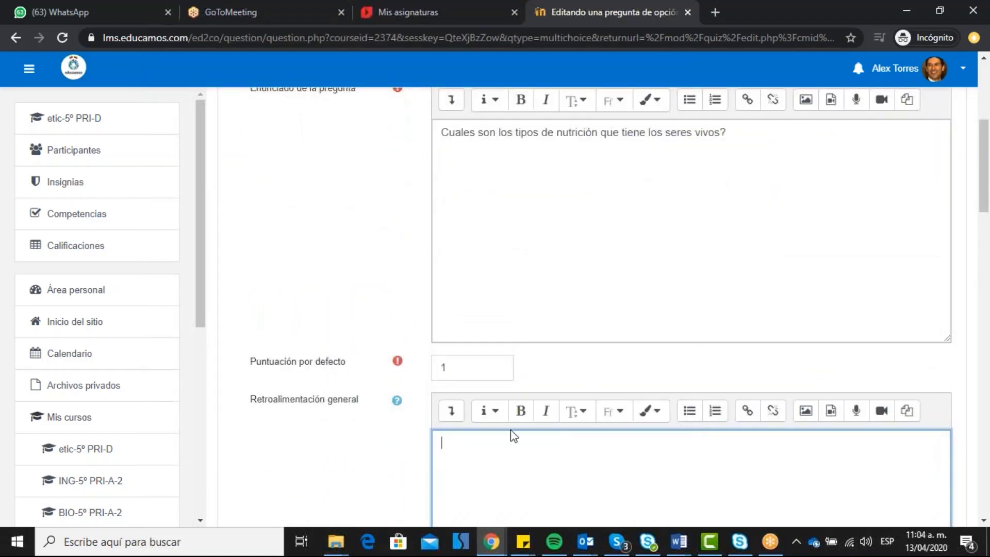
Keep the question at Sólo una respuesta and set the numbering of the choices to A., B., C., ..
{"action": "scroll", "coordinate": [585, 433], "scroll_direction": "down", "scroll_amount": 9}
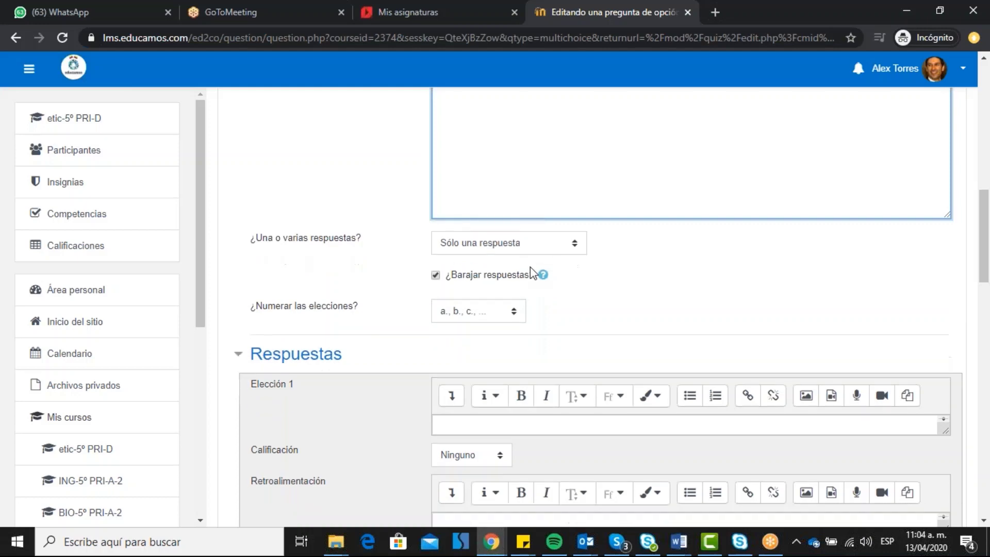
{"action": "left_click", "coordinate": [537, 256]}
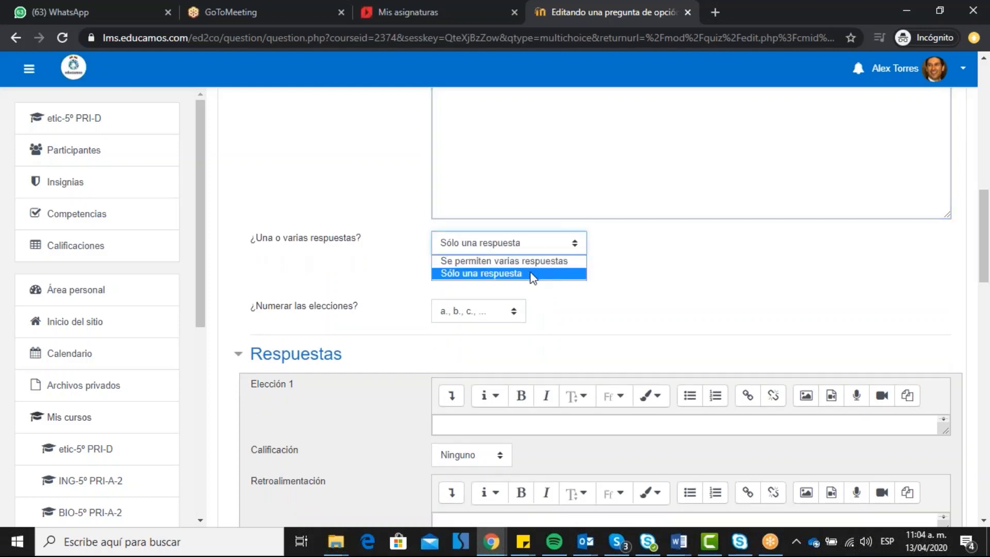
{"action": "left_click", "coordinate": [530, 273]}
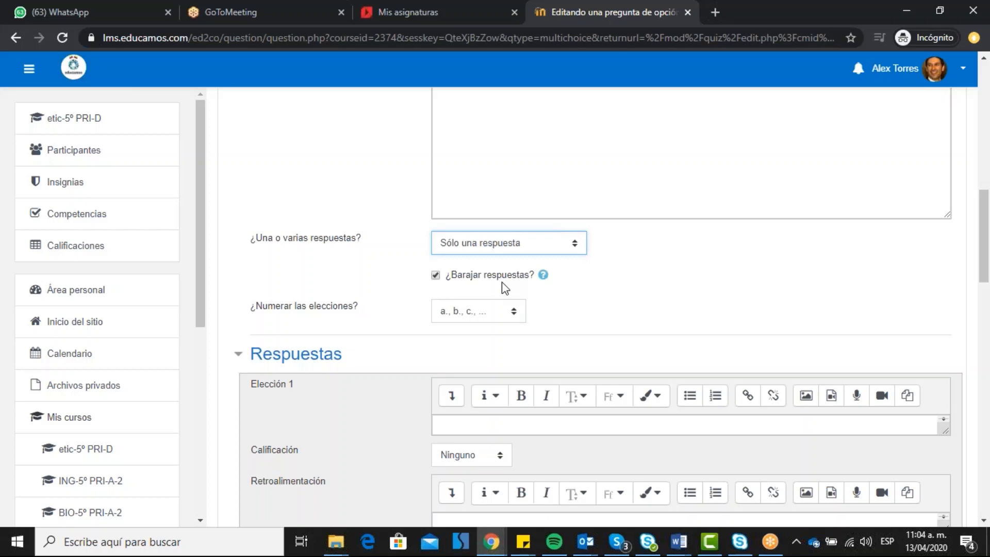
{"action": "left_click", "coordinate": [481, 313]}
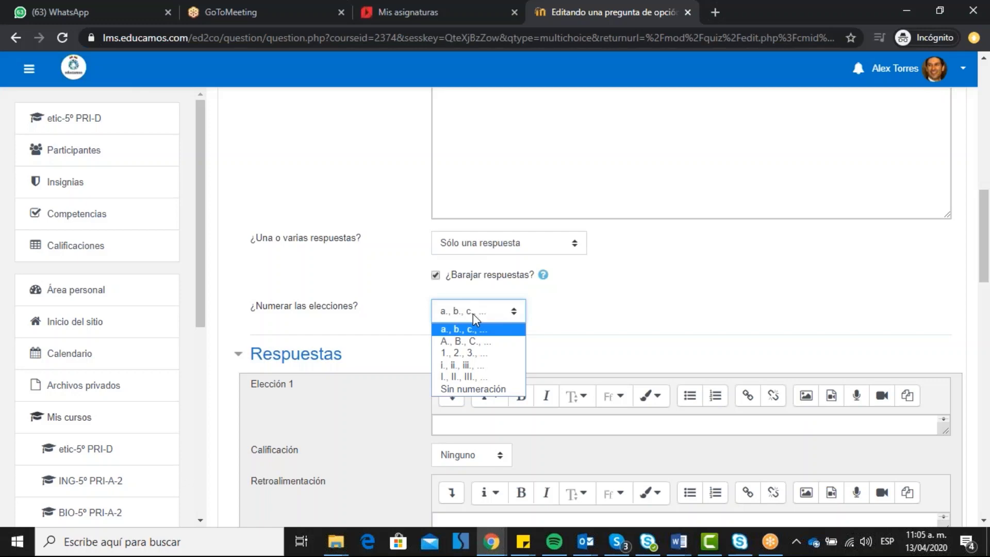
{"action": "left_click", "coordinate": [483, 342]}
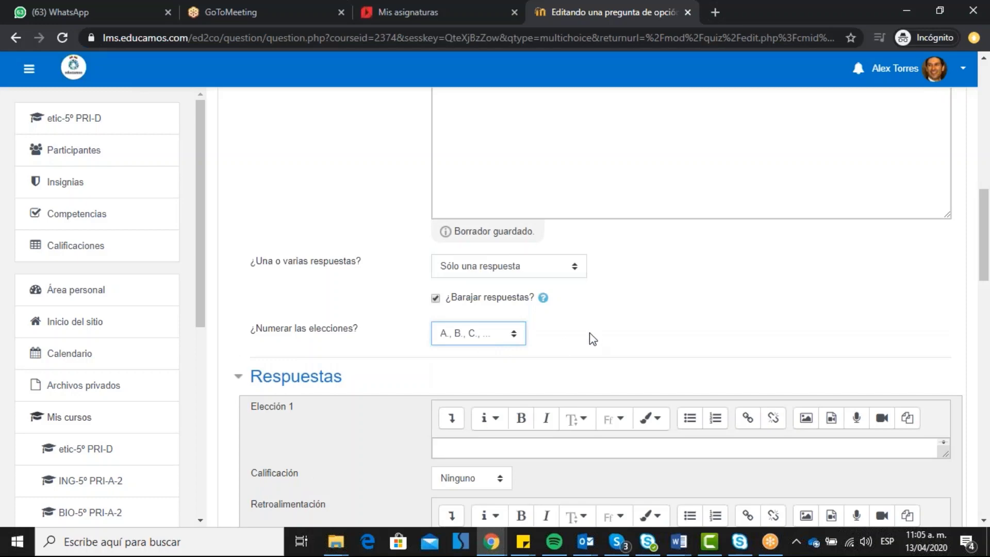
Enter "autotrofa y heterotrofa" as the answer text of Elección 1, checking the spelling suggestions for autotrofa
{"action": "scroll", "coordinate": [594, 335], "scroll_direction": "down", "scroll_amount": 2}
{"action": "scroll", "coordinate": [593, 333], "scroll_direction": "down", "scroll_amount": 2}
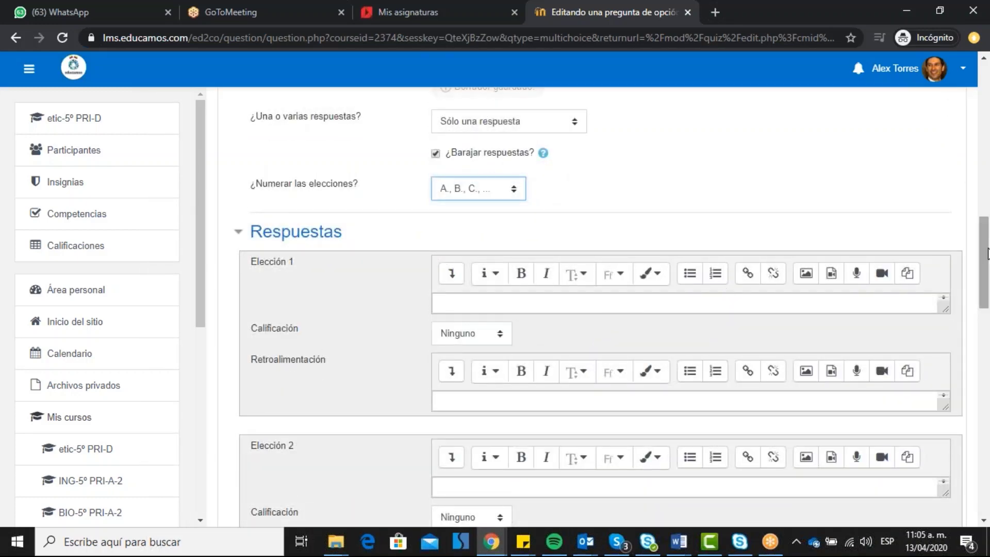
{"action": "scroll", "coordinate": [987, 254], "scroll_direction": "down", "scroll_amount": 1}
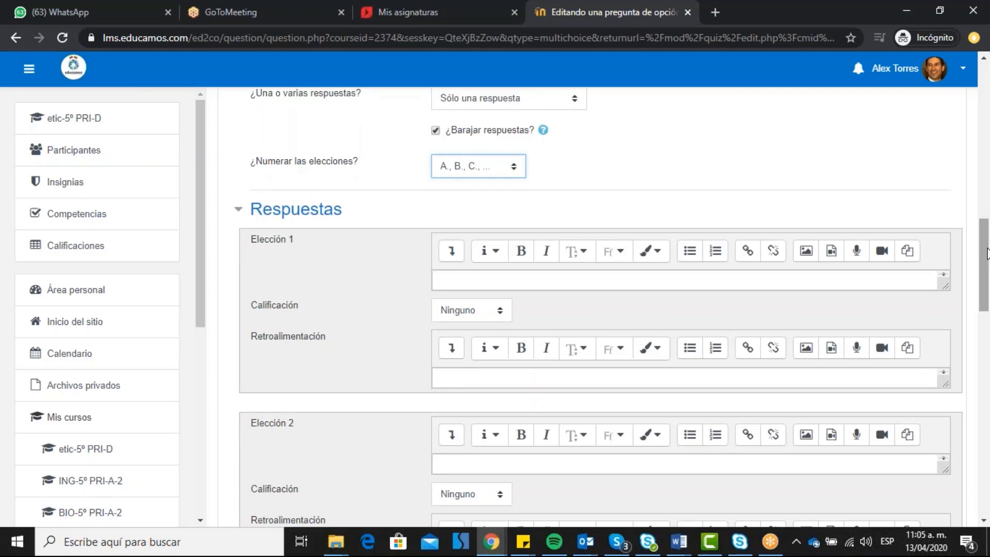
{"action": "left_click", "coordinate": [454, 282]}
{"action": "scroll", "coordinate": [772, 221], "scroll_direction": "up", "scroll_amount": 15}
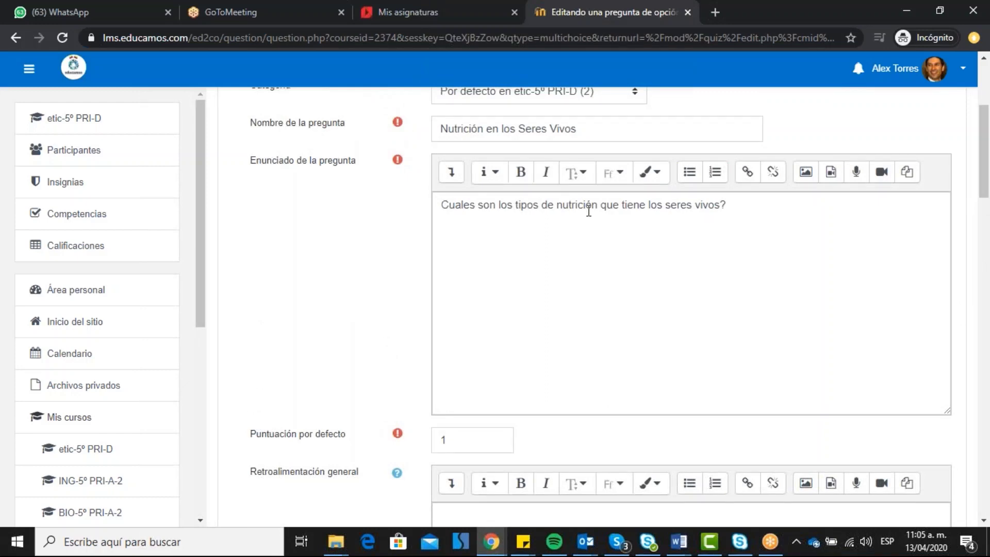
{"action": "scroll", "coordinate": [642, 300], "scroll_direction": "down", "scroll_amount": 12}
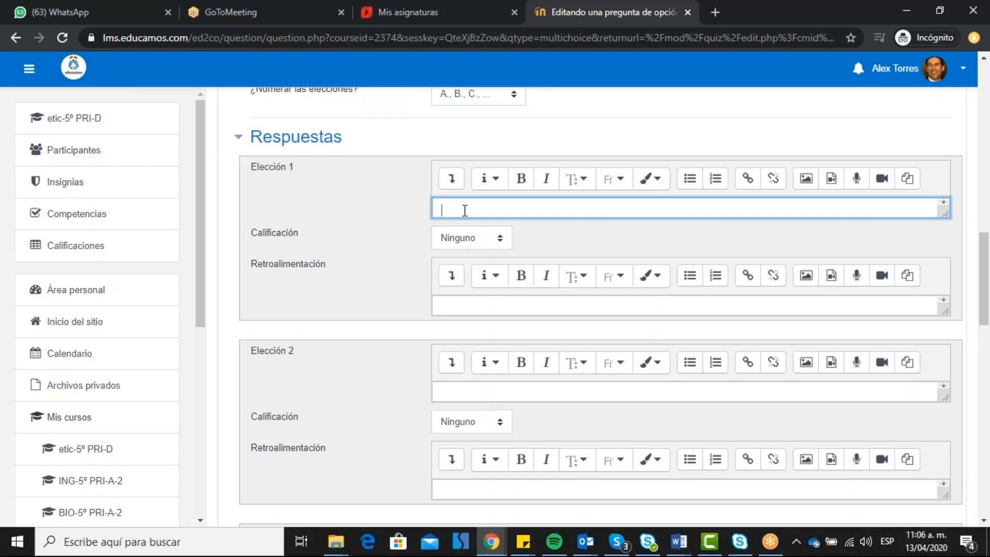
{"action": "type", "text": "autotrofa y heterotrofa"}
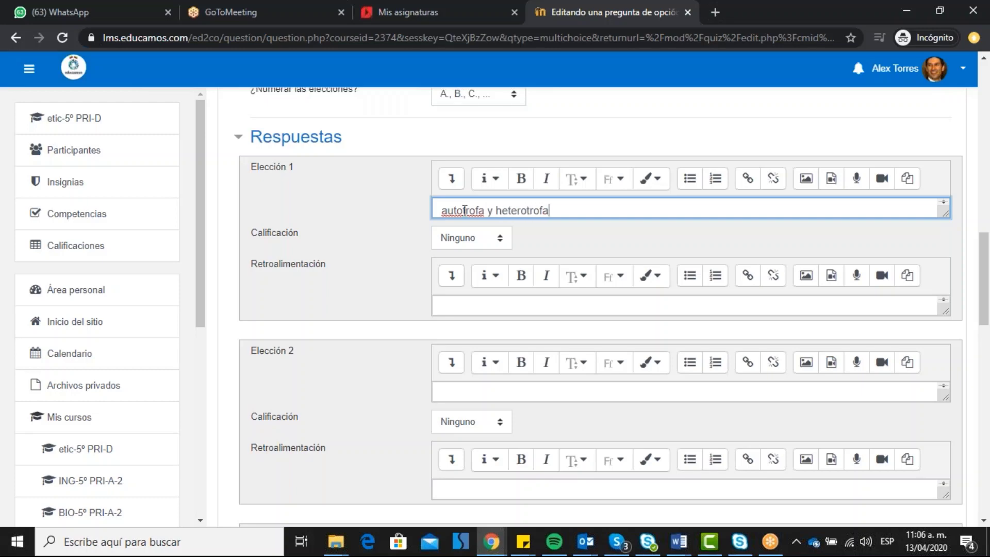
{"action": "right_click", "coordinate": [476, 212]}
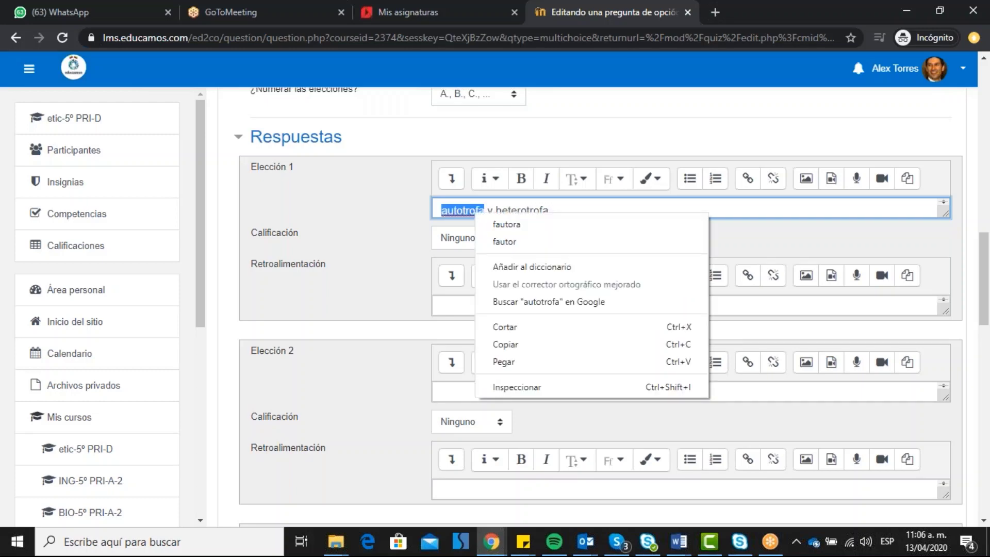
{"action": "left_click", "coordinate": [436, 210]}
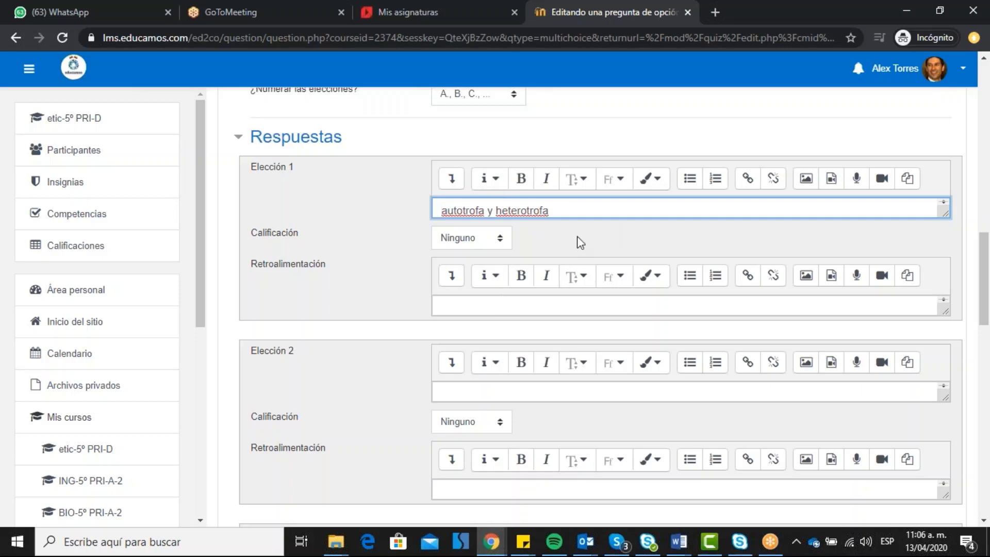
Set the Calificación of Elección 1 to 100% and enter "Felicitaciones" as its feedback
{"action": "left_click", "coordinate": [489, 243]}
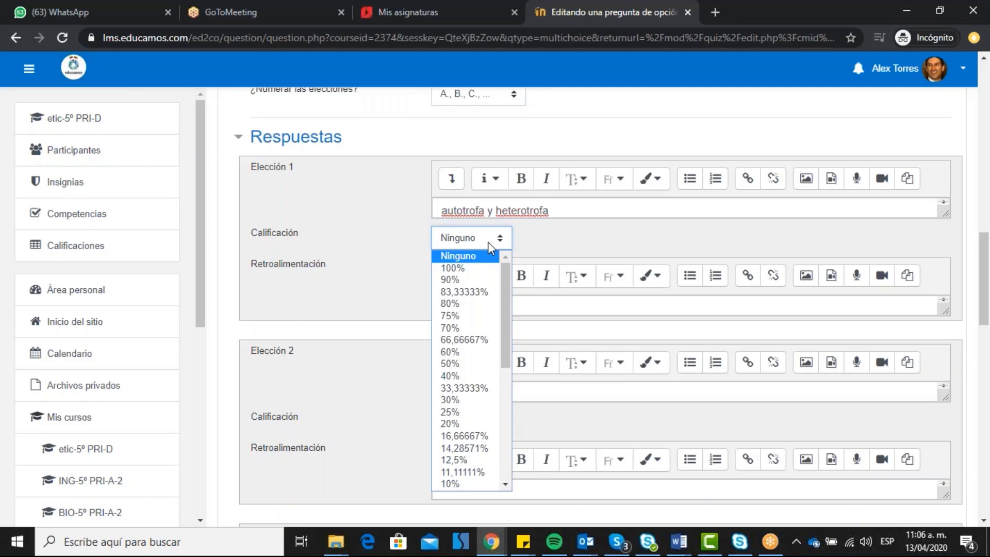
{"action": "left_click", "coordinate": [486, 270]}
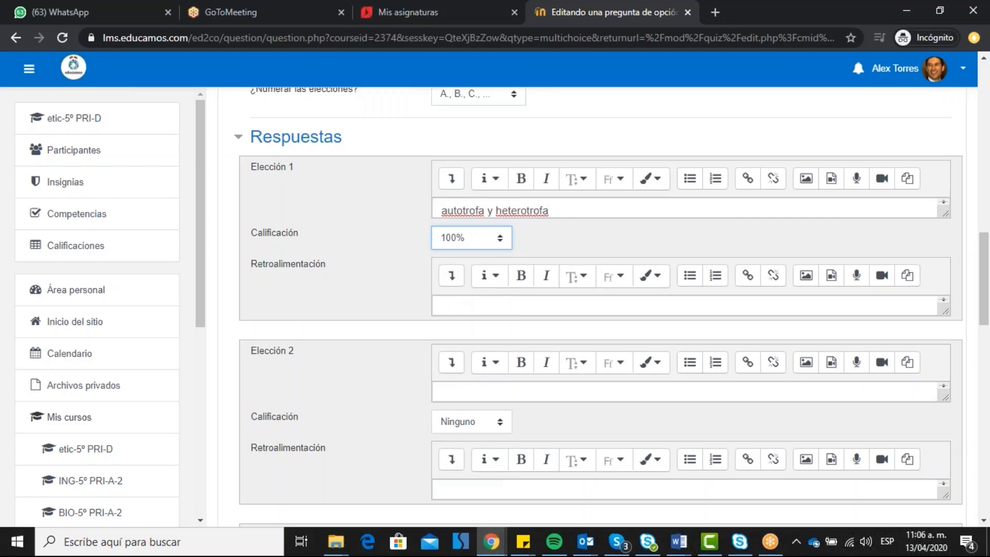
{"action": "left_click", "coordinate": [478, 307]}
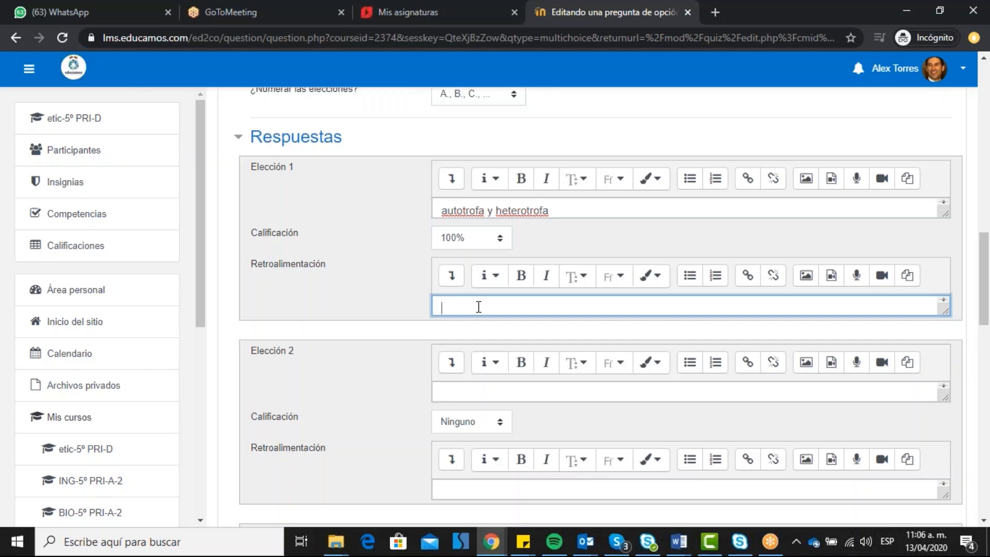
{"action": "type", "text": "Felicitaciones¿"}
Enter "Autonoma y colectiva" as the answer text of Elección 2 and "Incorrecta, sigue intentándolo" as its feedback
{"action": "left_click", "coordinate": [489, 393]}
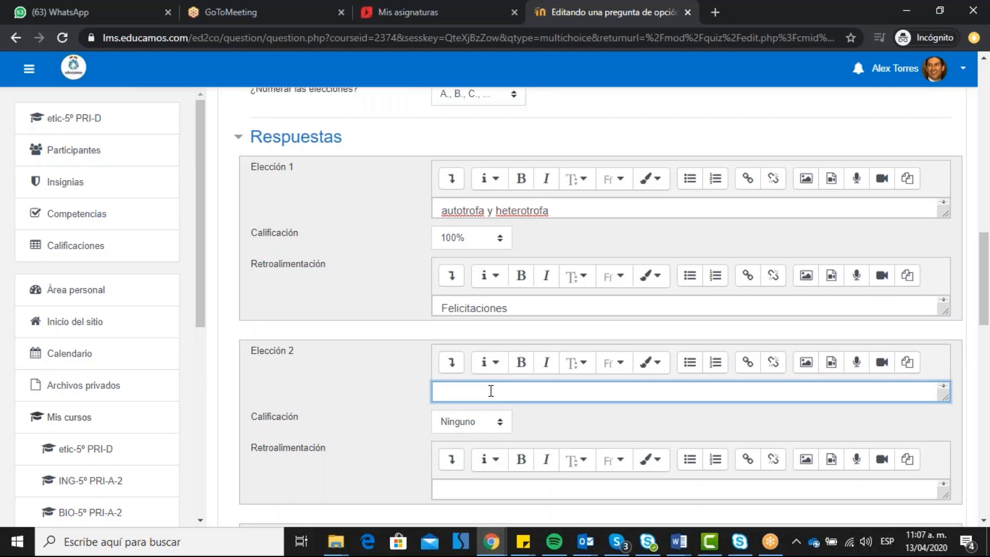
{"action": "type", "text": "Autonoma y colectiva"}
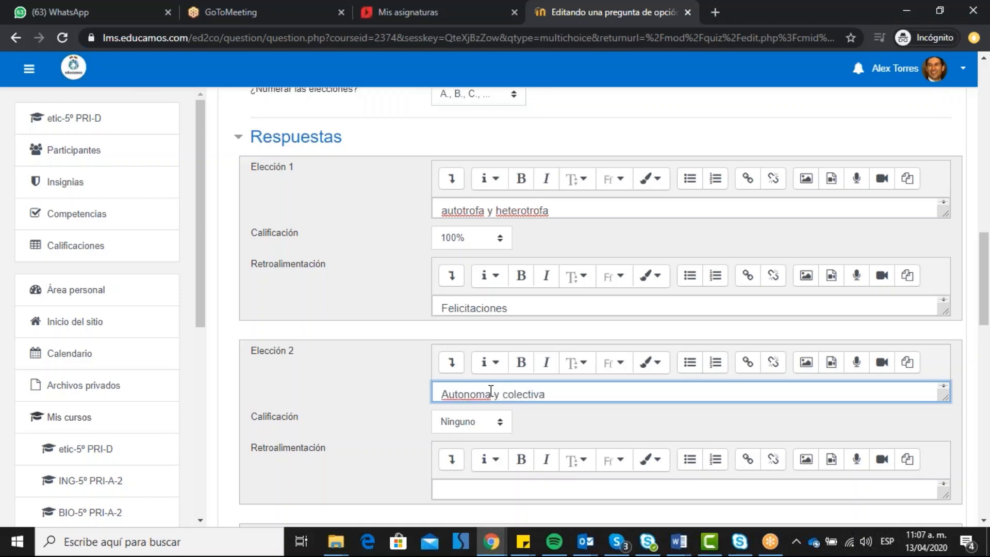
{"action": "scroll", "coordinate": [494, 405], "scroll_direction": "down", "scroll_amount": 1}
{"action": "left_click", "coordinate": [504, 416]}
{"action": "type", "text": "Incorrecta"}
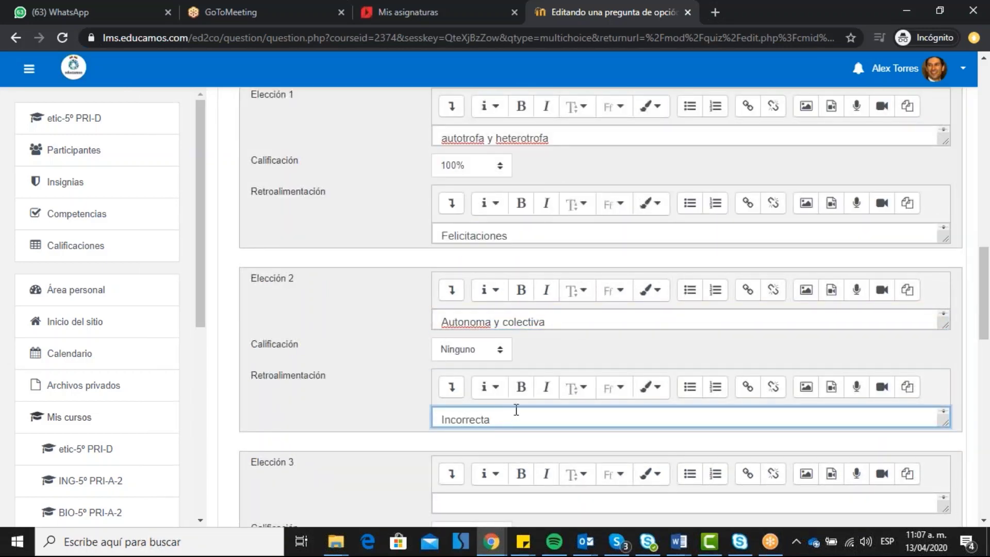
{"action": "scroll", "coordinate": [504, 417], "scroll_direction": "down", "scroll_amount": 1}
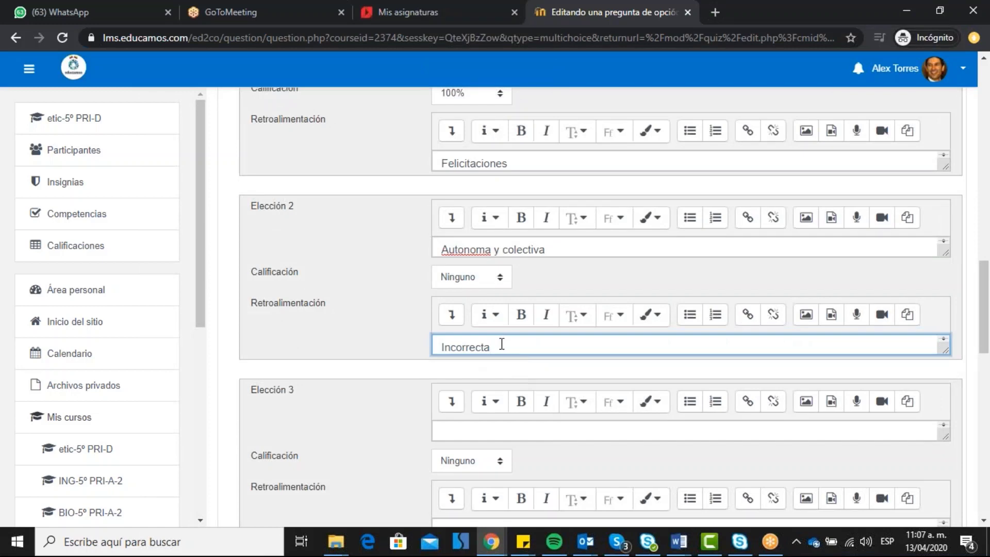
{"action": "type", "text": ", sigue intentandolo"}
{"action": "right_click", "coordinate": [562, 348]}
{"action": "left_click", "coordinate": [601, 155]}
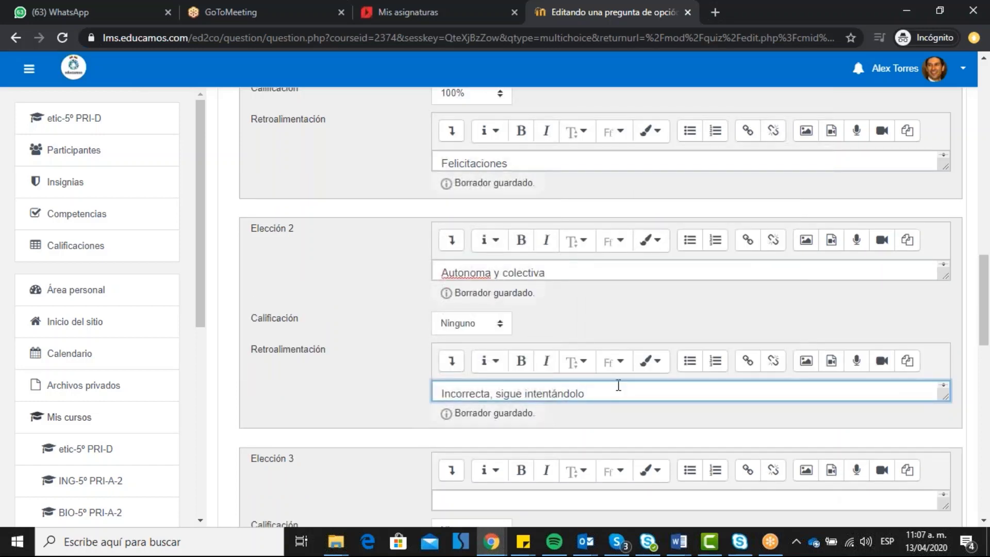
Enter "Colectiva y Autonoma" as the answer text of Elección 3
{"action": "scroll", "coordinate": [638, 359], "scroll_direction": "down", "scroll_amount": 1}
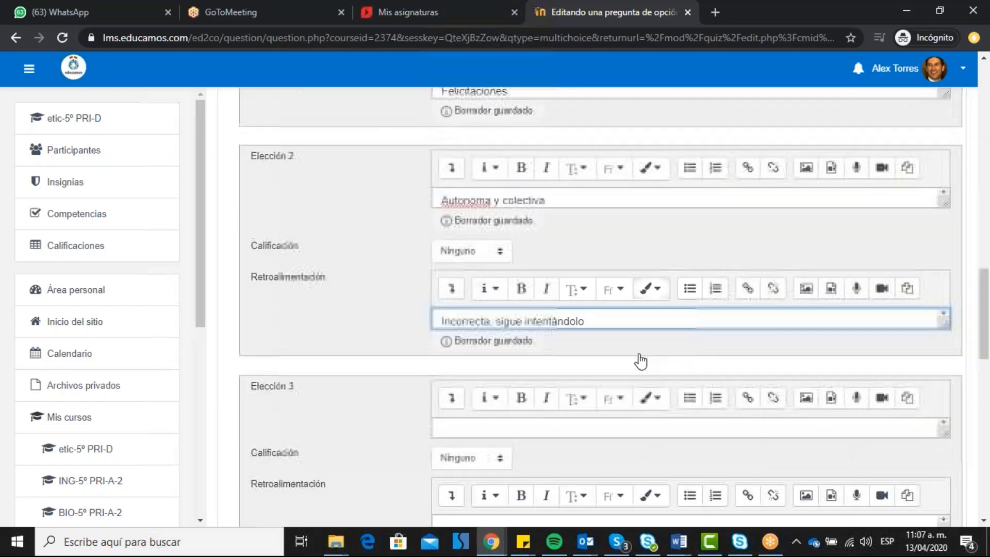
{"action": "left_click", "coordinate": [570, 431]}
{"action": "left_click", "coordinate": [583, 386]}
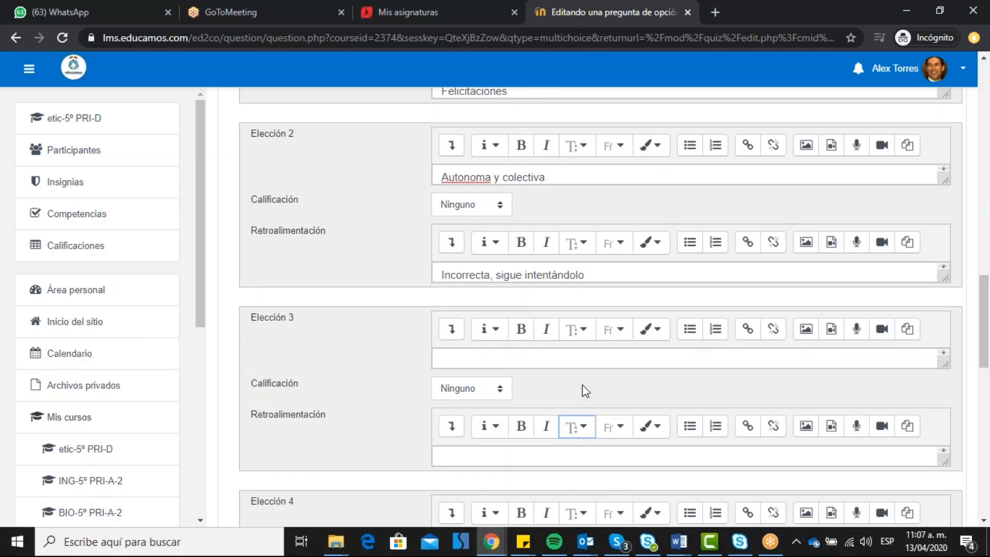
{"action": "left_click", "coordinate": [473, 355]}
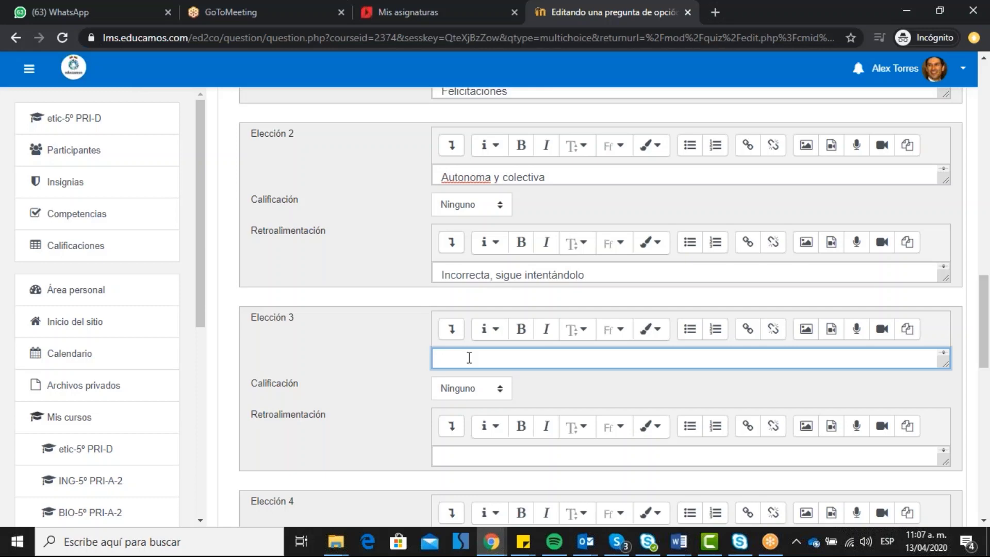
{"action": "type", "text": "Colectiva y Autonoma"}
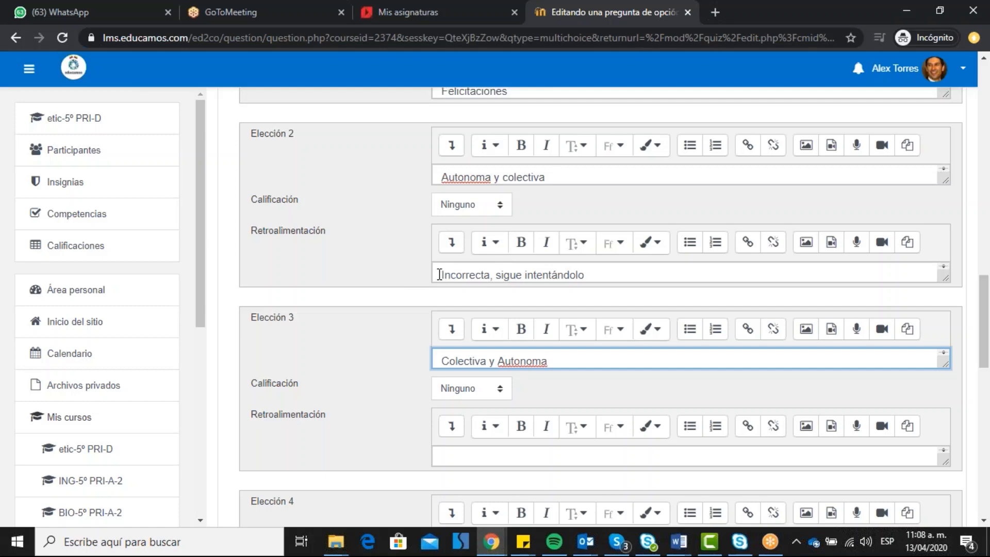
Correct the spelling of "Autonoma" to "Autónoma" in the answer texts of Elección 3 and Elección 2
{"action": "left_click_drag", "start_coordinate": [437, 274], "coordinate": [605, 270]}
{"action": "left_click", "coordinate": [605, 269]}
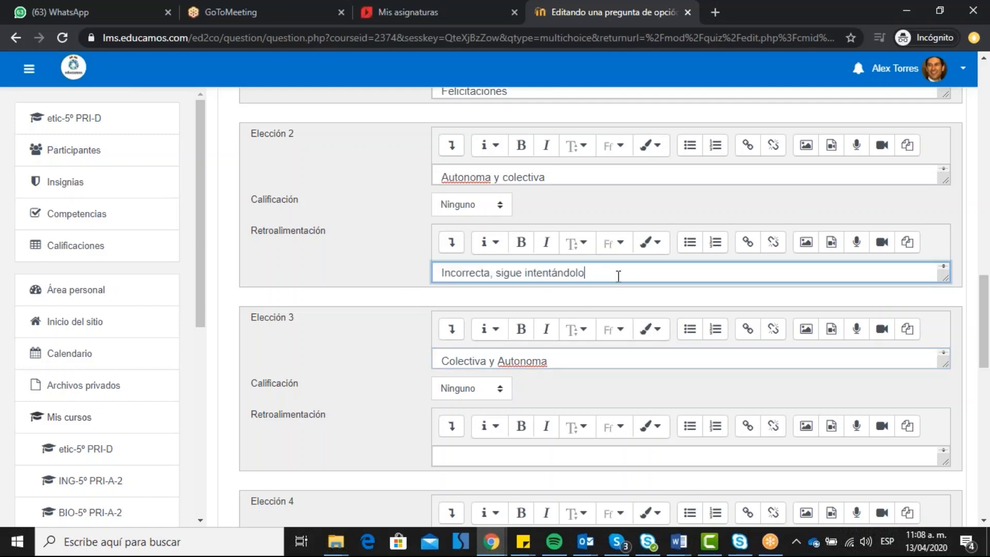
{"action": "left_click", "coordinate": [538, 360]}
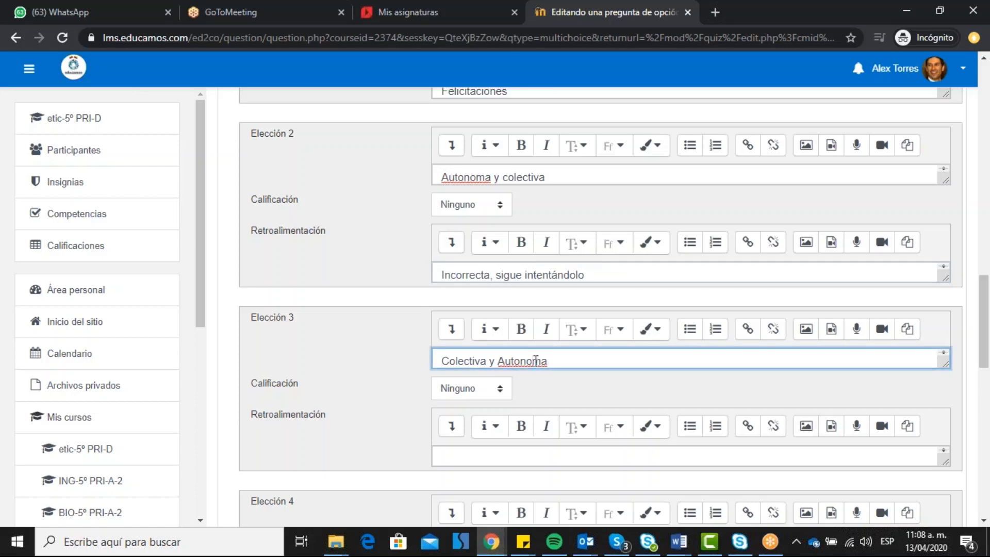
{"action": "right_click", "coordinate": [536, 356]}
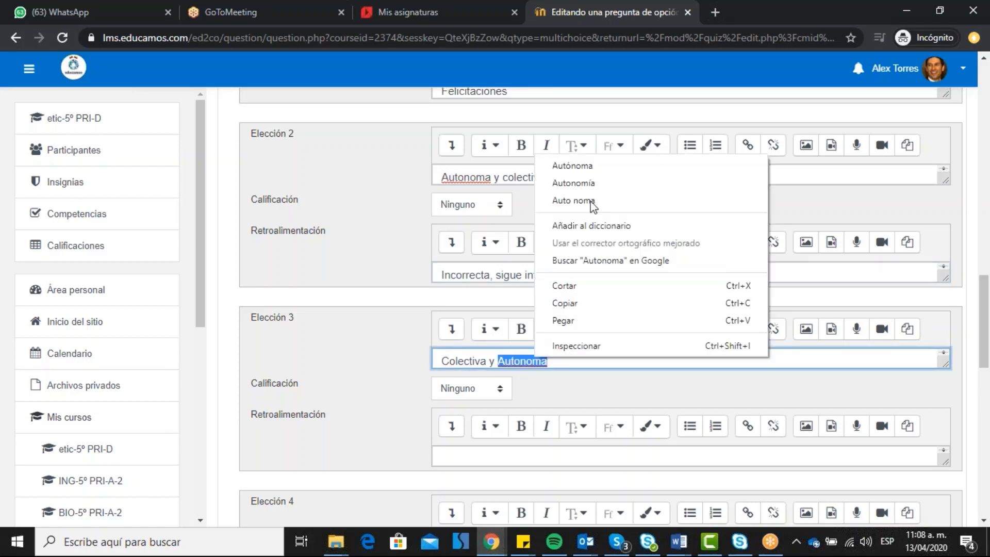
{"action": "left_click", "coordinate": [597, 165]}
{"action": "right_click", "coordinate": [486, 178]}
{"action": "left_click", "coordinate": [522, 191]}
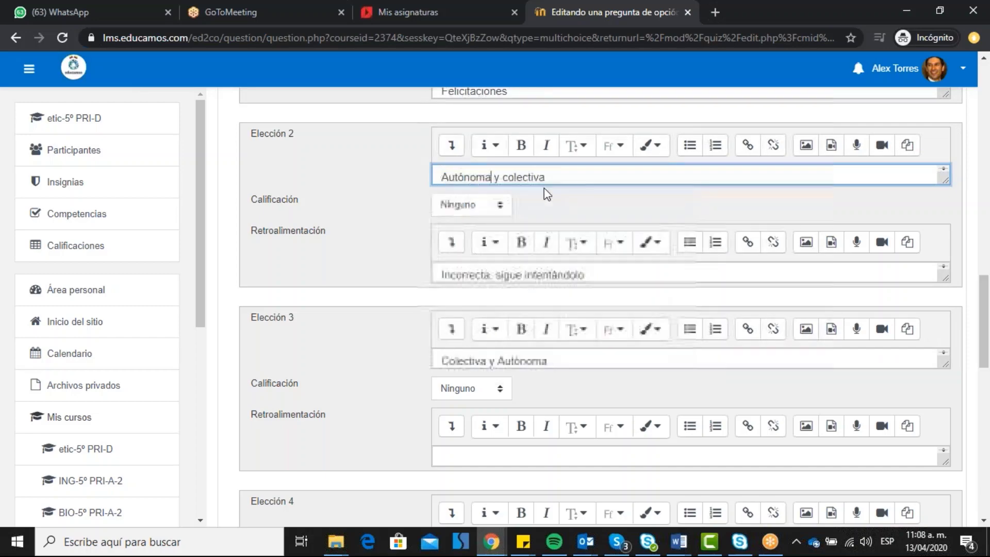
Examine the unused Elección 4 and Elección 5 blocks and the option for adding blanks for 3 more choices
{"action": "scroll", "coordinate": [596, 397], "scroll_direction": "up", "scroll_amount": 3}
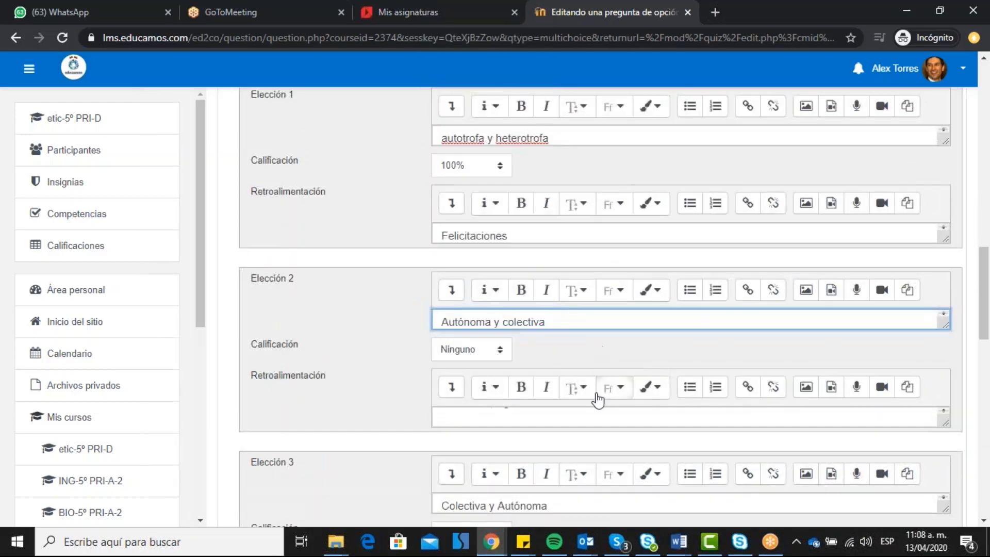
{"action": "left_click_drag", "start_coordinate": [976, 291], "coordinate": [986, 400]}
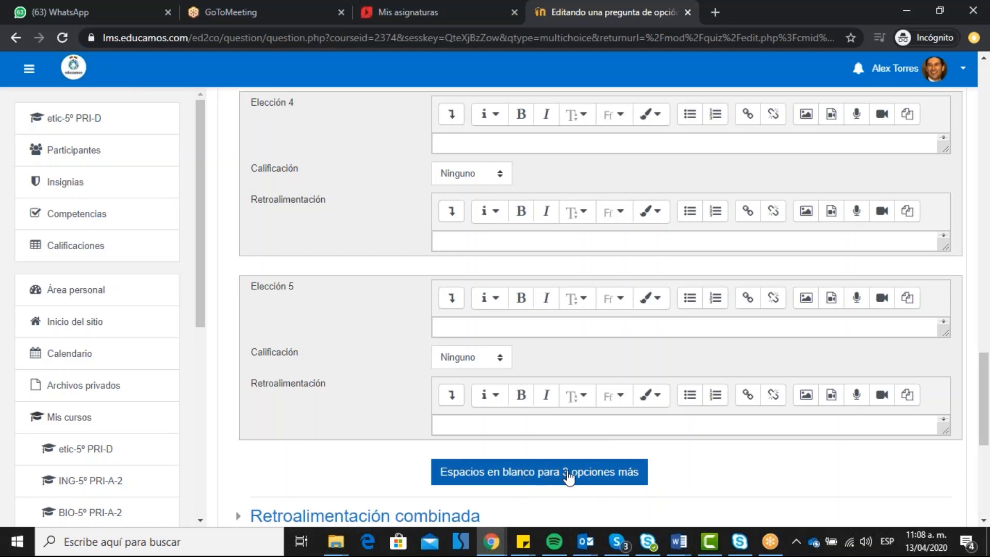
{"action": "scroll", "coordinate": [569, 477], "scroll_direction": "down", "scroll_amount": 1}
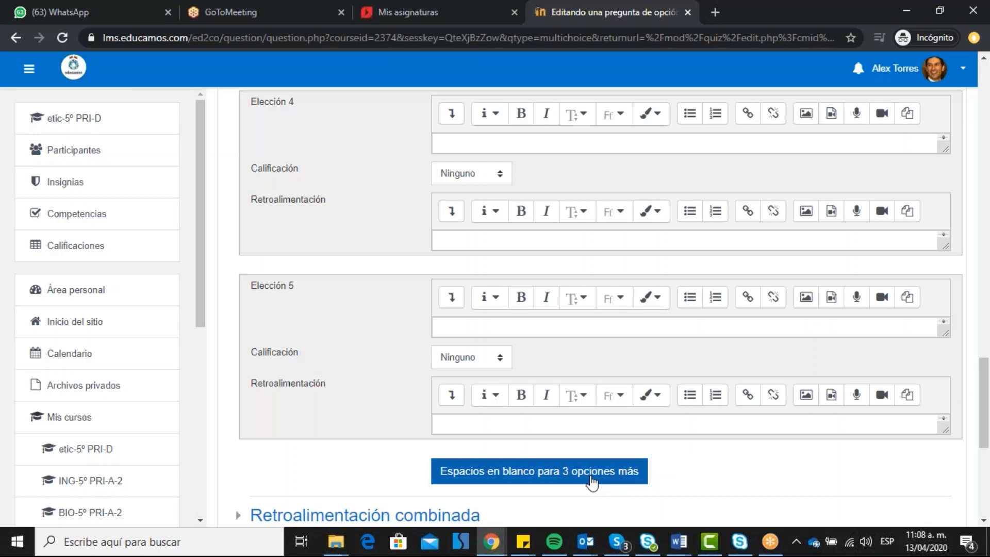
{"action": "scroll", "coordinate": [590, 481], "scroll_direction": "up", "scroll_amount": 1}
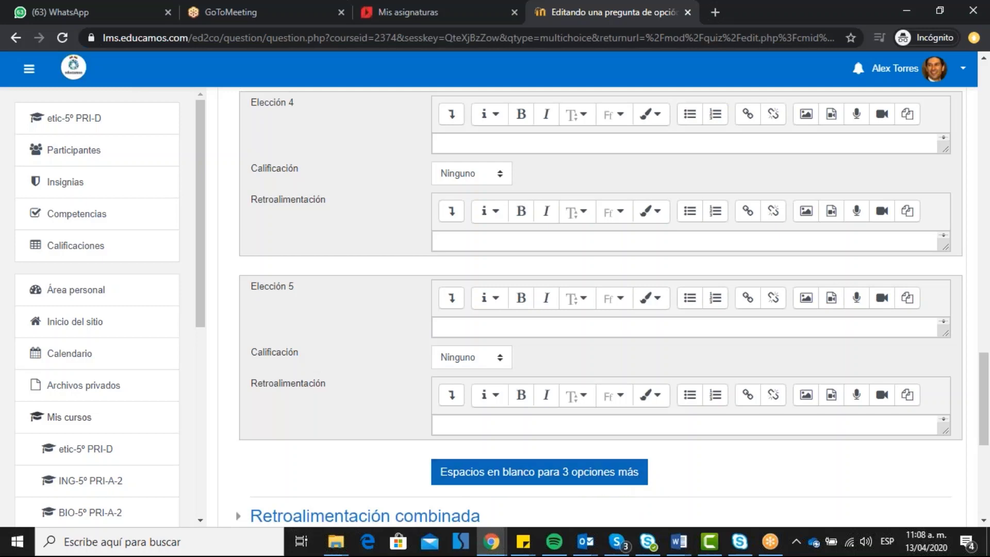
{"action": "scroll", "coordinate": [642, 453], "scroll_direction": "down", "scroll_amount": 5}
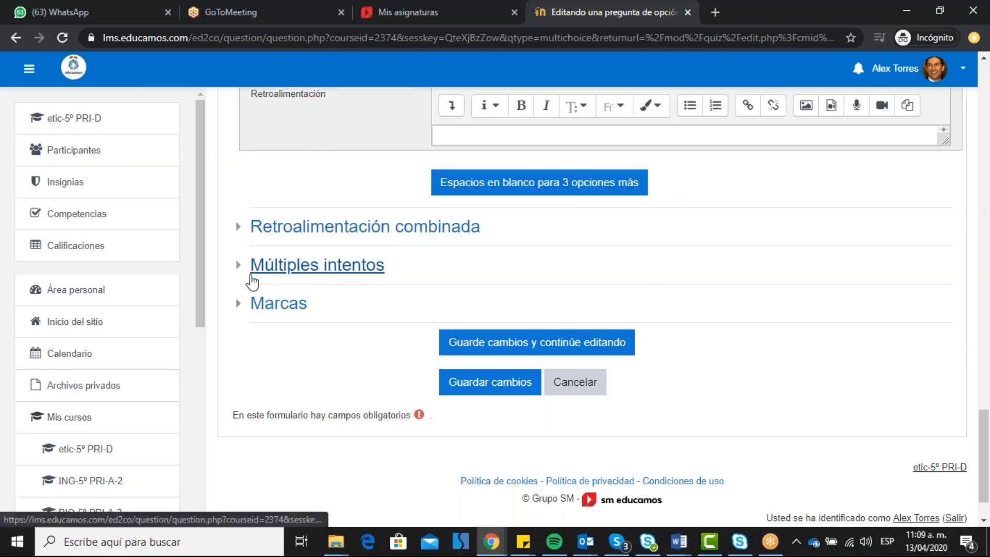
Examine the settings under Retroalimentación combinada and Múltiples intentos, and collapse both sections again
{"action": "left_click", "coordinate": [237, 227]}
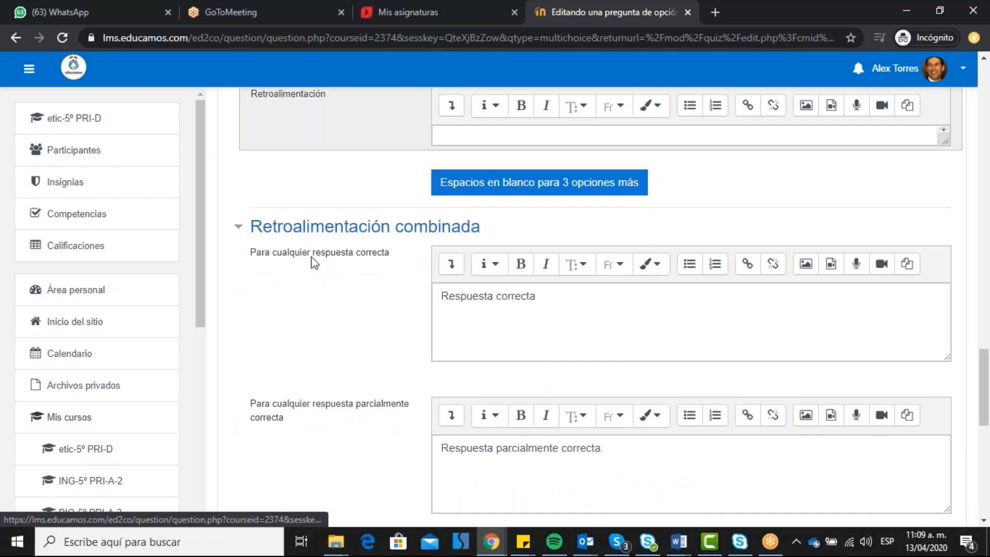
{"action": "scroll", "coordinate": [317, 263], "scroll_direction": "down", "scroll_amount": 3}
{"action": "scroll", "coordinate": [325, 222], "scroll_direction": "up", "scroll_amount": 3}
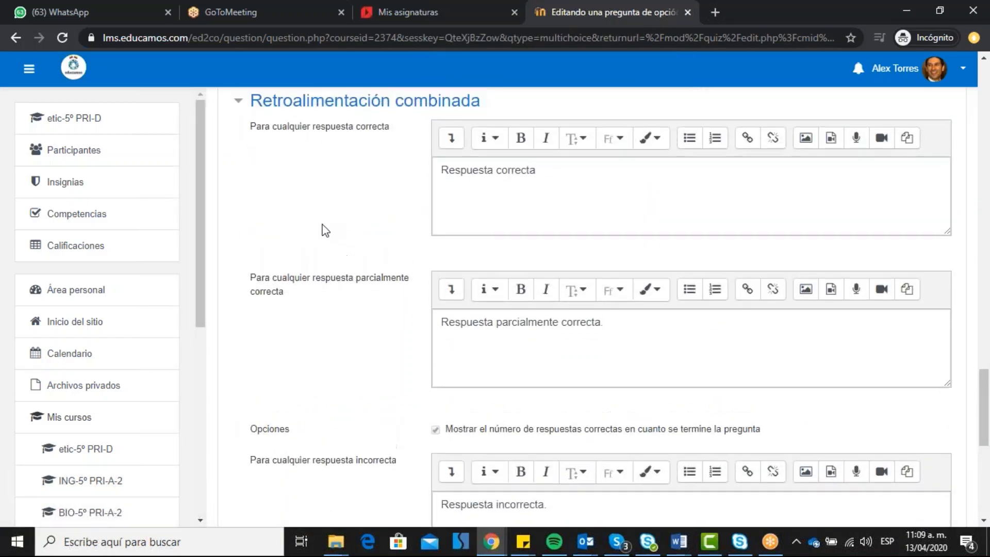
{"action": "scroll", "coordinate": [331, 276], "scroll_direction": "down", "scroll_amount": 8}
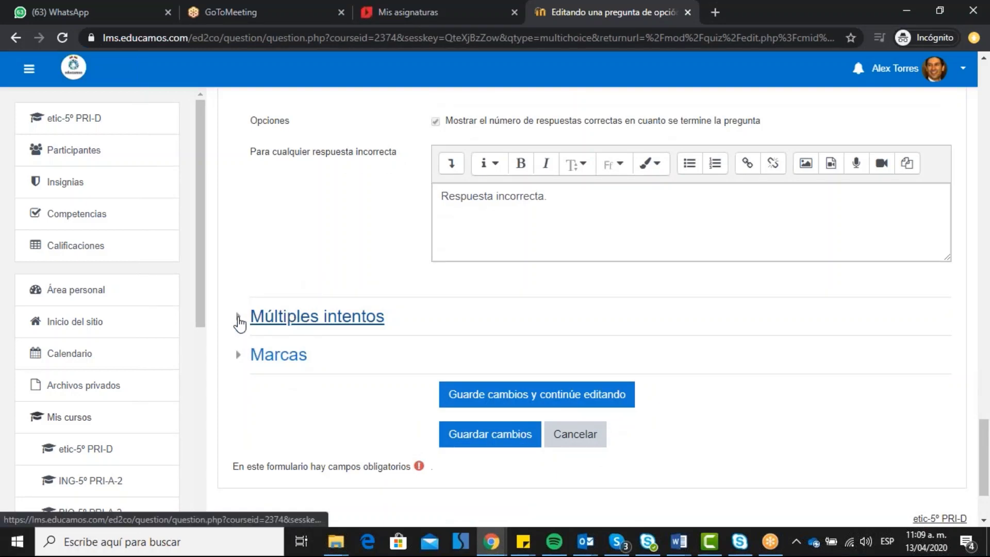
{"action": "left_click", "coordinate": [240, 319]}
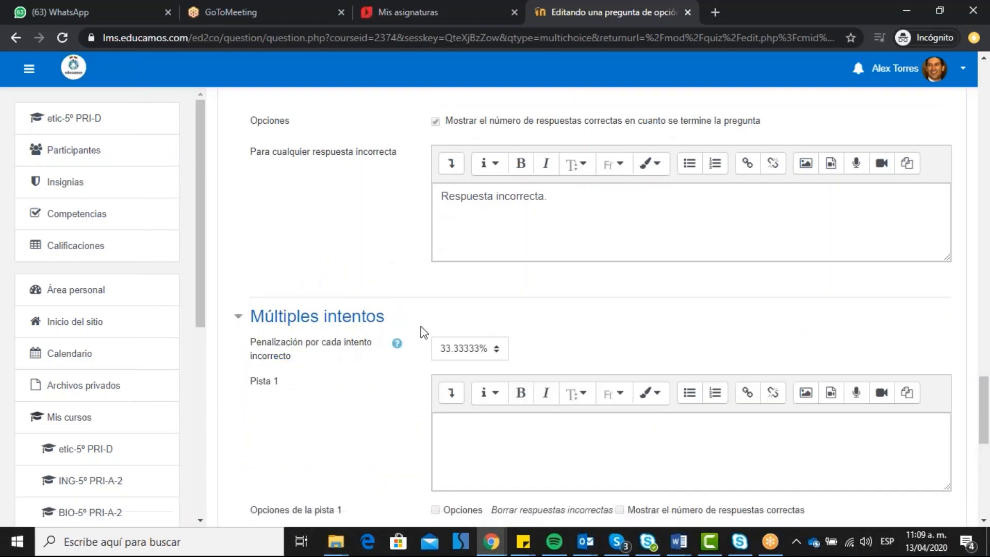
{"action": "scroll", "coordinate": [420, 326], "scroll_direction": "down", "scroll_amount": 7}
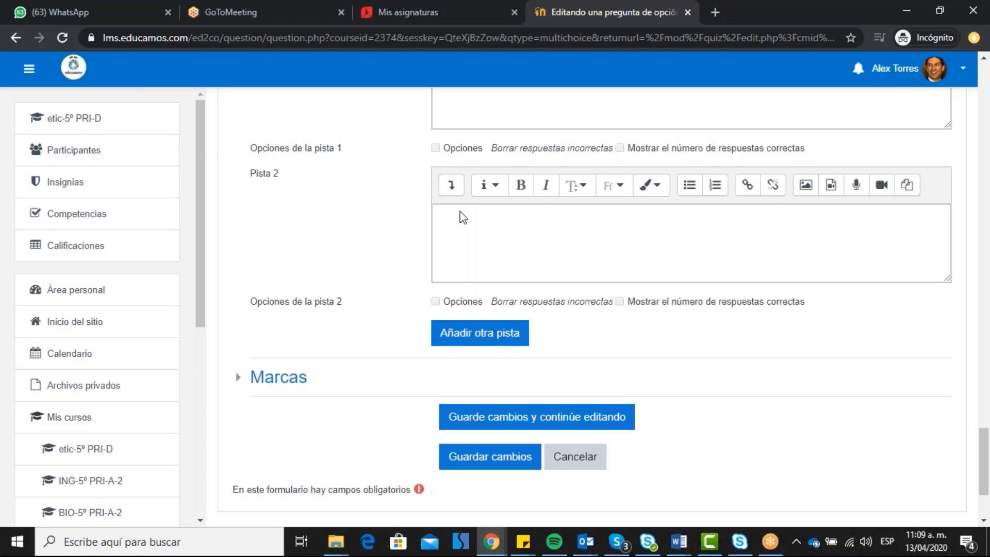
{"action": "scroll", "coordinate": [459, 215], "scroll_direction": "up", "scroll_amount": 6}
{"action": "left_click", "coordinate": [242, 246]}
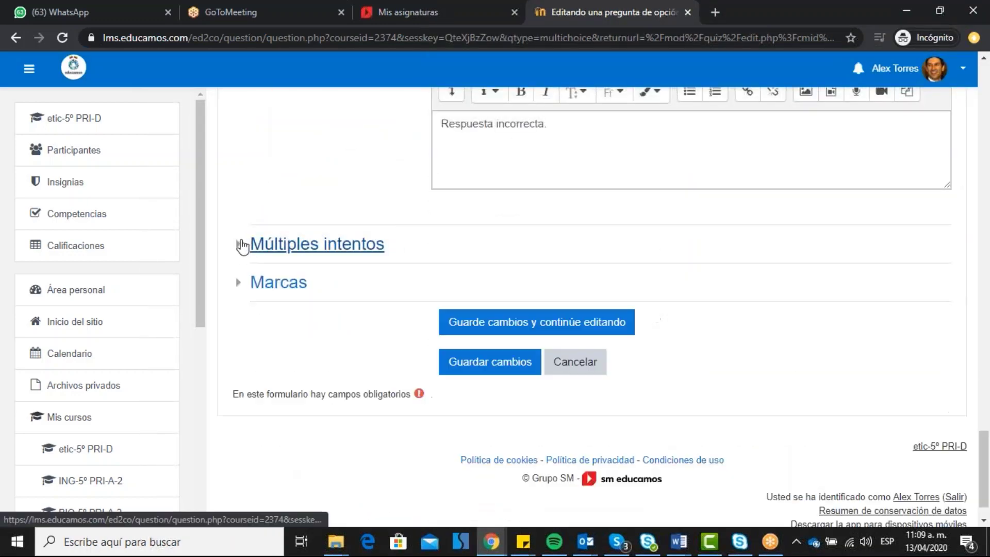
{"action": "scroll", "coordinate": [253, 207], "scroll_direction": "up", "scroll_amount": 7}
{"action": "scroll", "coordinate": [247, 207], "scroll_direction": "up", "scroll_amount": 4}
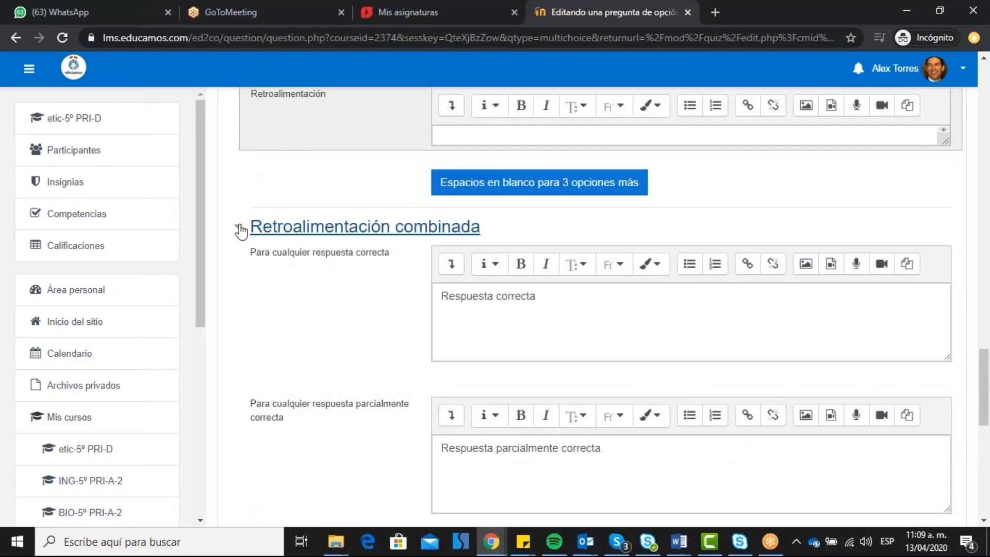
{"action": "left_click", "coordinate": [239, 230]}
Review the question from its name and statement through the general feedback and choice settings
{"action": "scroll", "coordinate": [723, 269], "scroll_direction": "up", "scroll_amount": 3}
{"action": "scroll", "coordinate": [723, 268], "scroll_direction": "up", "scroll_amount": 8}
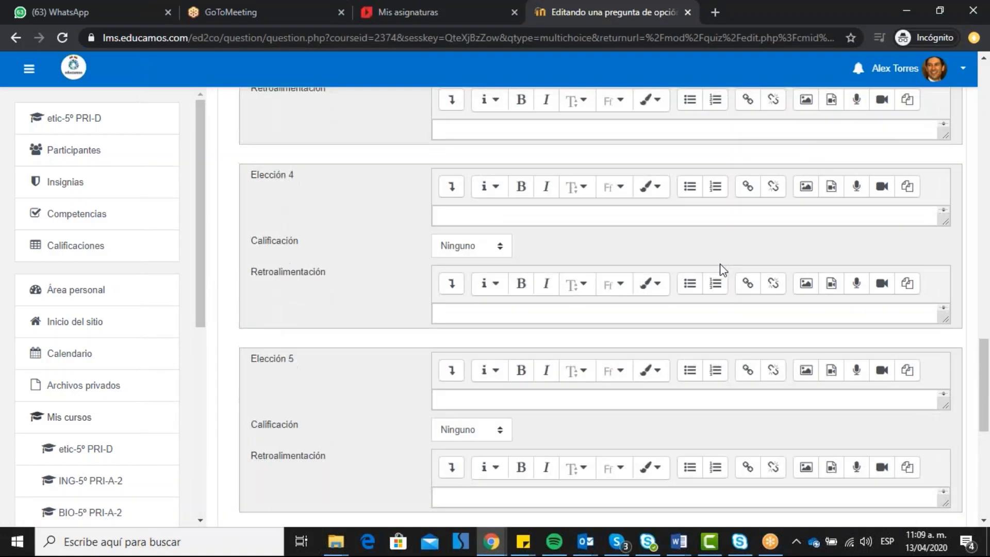
{"action": "scroll", "coordinate": [714, 270], "scroll_direction": "up", "scroll_amount": 15}
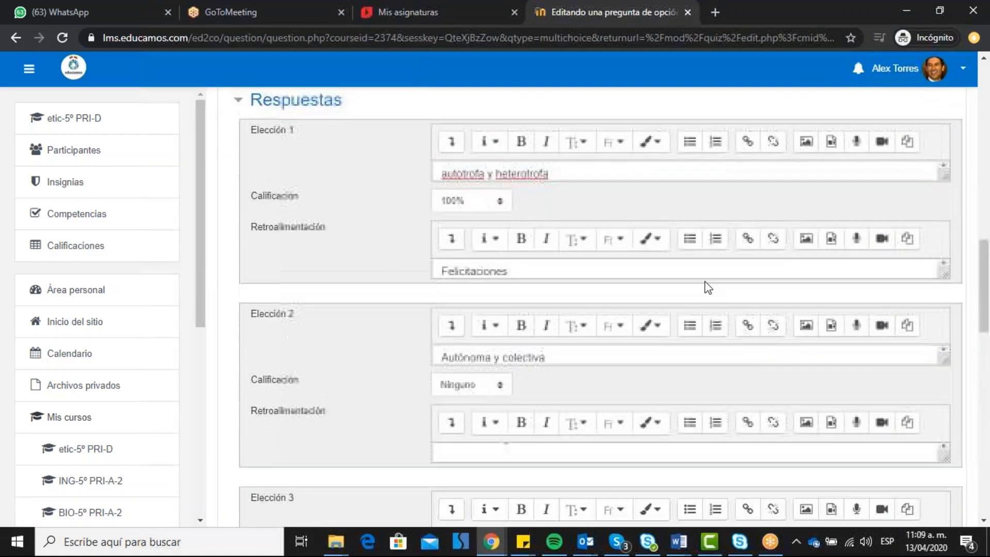
{"action": "scroll", "coordinate": [708, 287], "scroll_direction": "up", "scroll_amount": 3}
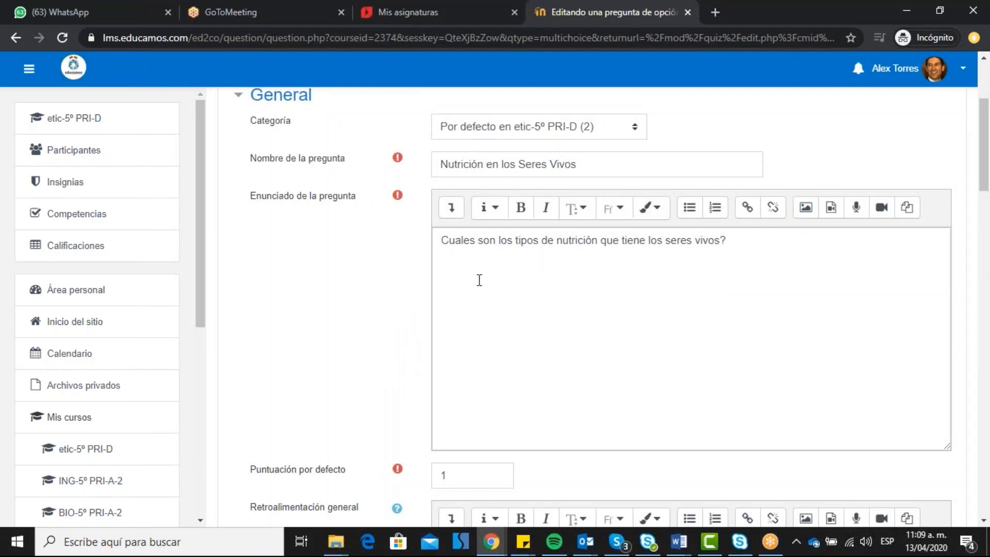
{"action": "scroll", "coordinate": [727, 250], "scroll_direction": "down", "scroll_amount": 6}
{"action": "scroll", "coordinate": [728, 251], "scroll_direction": "down", "scroll_amount": 1}
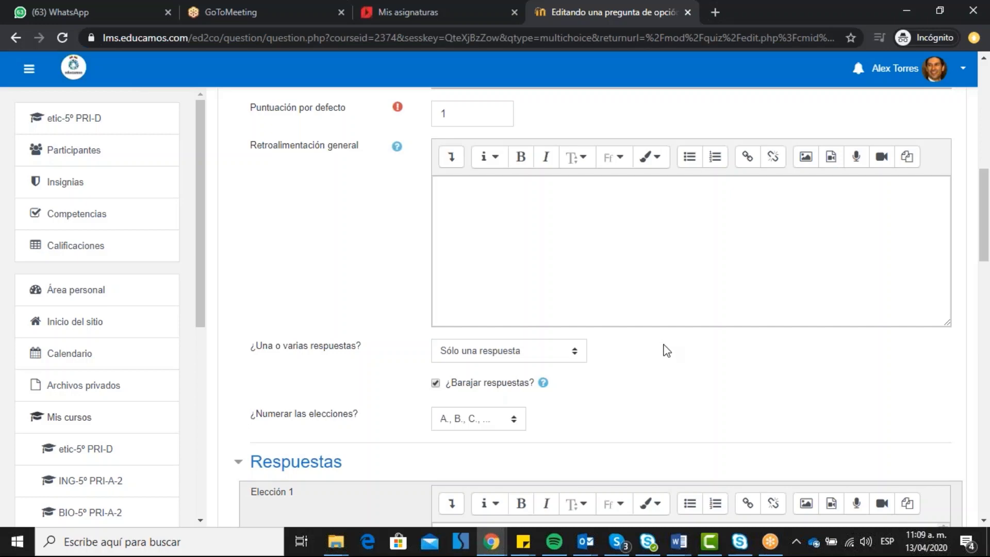
{"action": "scroll", "coordinate": [669, 354], "scroll_direction": "down", "scroll_amount": 2}
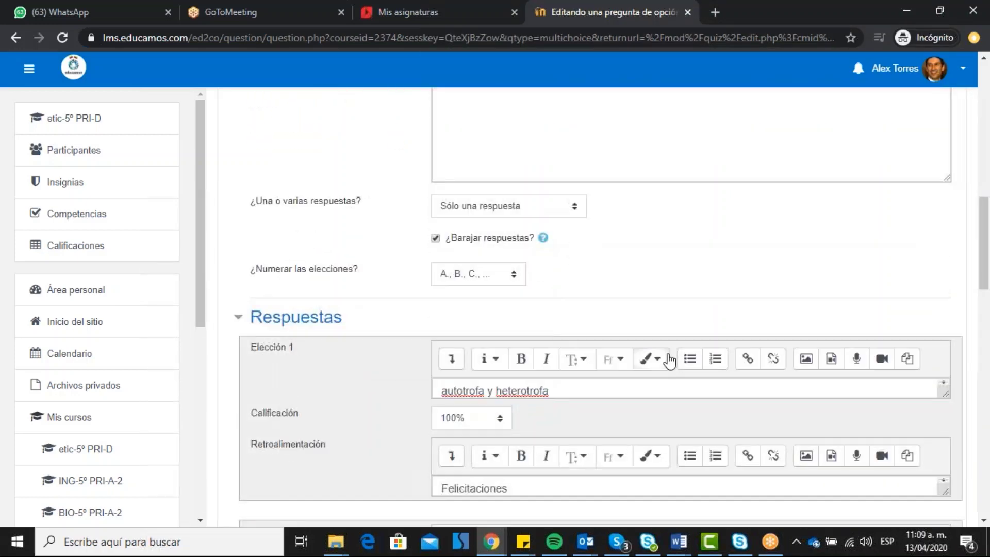
Capitalize both nutrition types in the Elección 1 answer text so it reads "Autotrofa y Heterotrofa"
{"action": "scroll", "coordinate": [592, 350], "scroll_direction": "down", "scroll_amount": 1}
{"action": "left_click", "coordinate": [443, 318]}
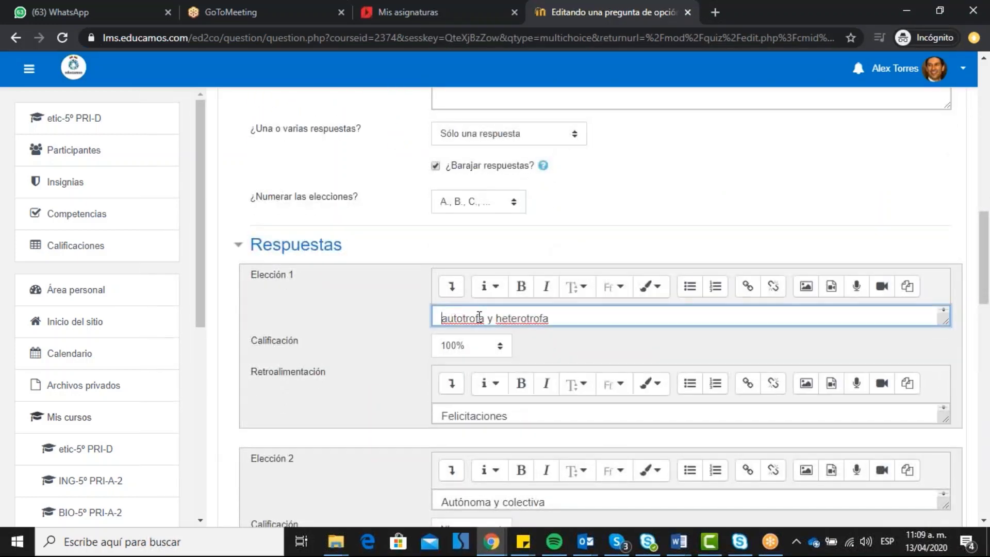
{"action": "key", "text": "Delete"}
{"action": "type", "text": "A"}
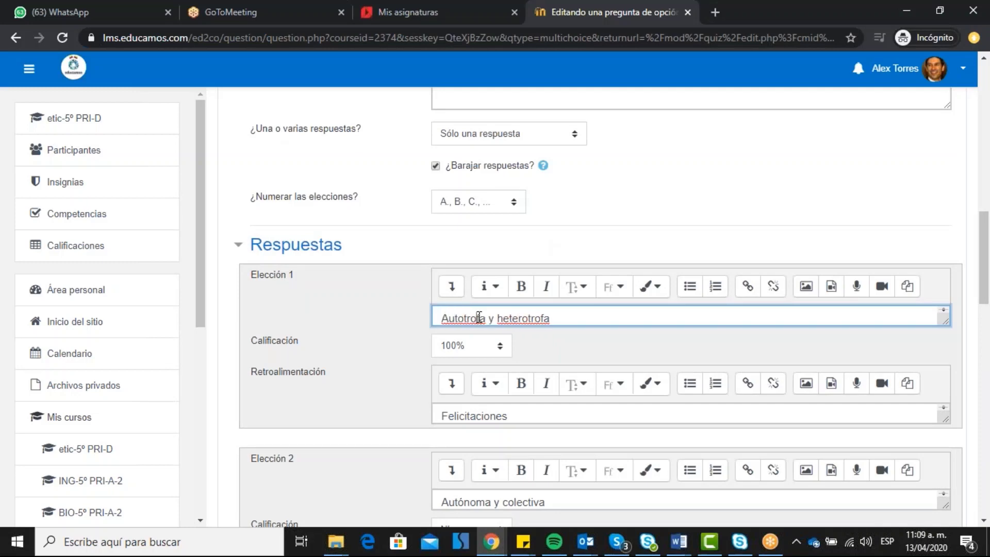
{"action": "key", "text": "Delete"}
{"action": "type", "text": "H"}
Look through the Calificación percentages offered for Elección 1, keeping it at 100%
{"action": "left_click", "coordinate": [460, 350]}
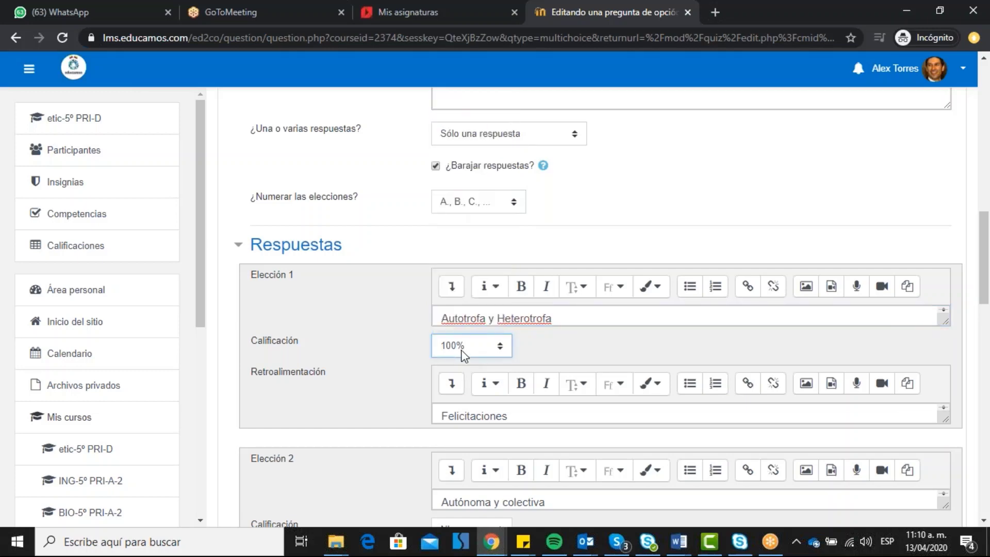
{"action": "left_click", "coordinate": [464, 355]}
{"action": "scroll", "coordinate": [464, 288], "scroll_direction": "down", "scroll_amount": 1}
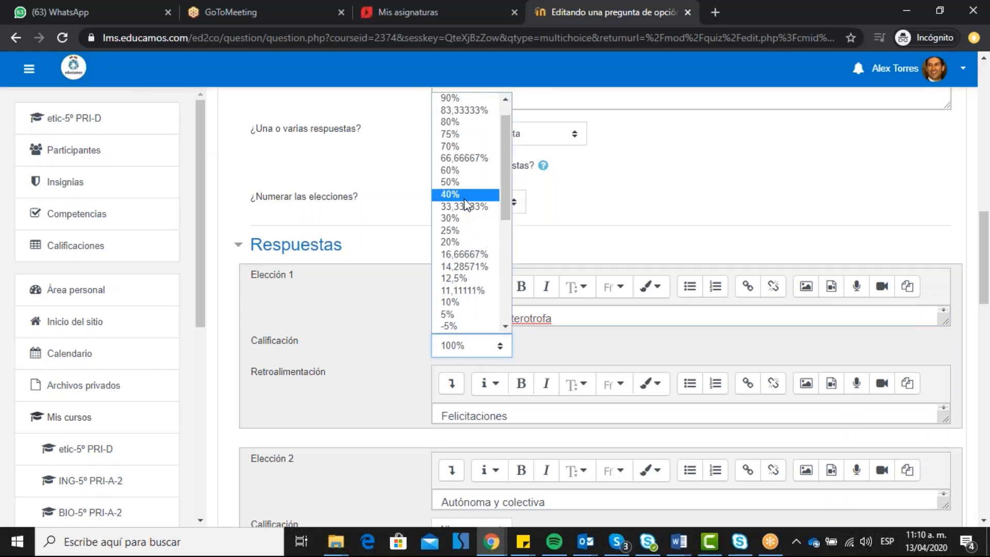
{"action": "left_click", "coordinate": [551, 354]}
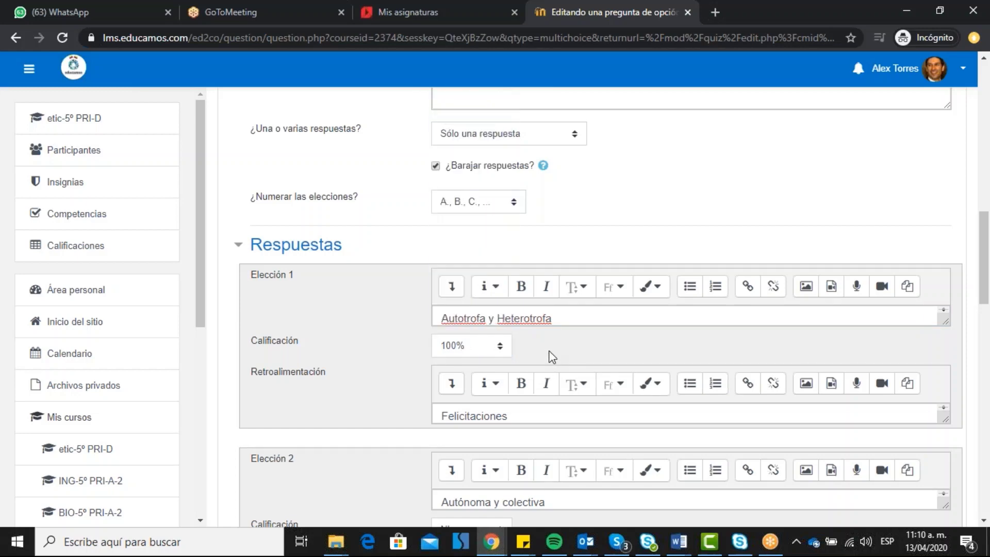
Save the changes to the multiple-choice nutrition question and return to editing the quiz
{"action": "left_click", "coordinate": [603, 412]}
{"action": "scroll", "coordinate": [645, 400], "scroll_direction": "up", "scroll_amount": 4}
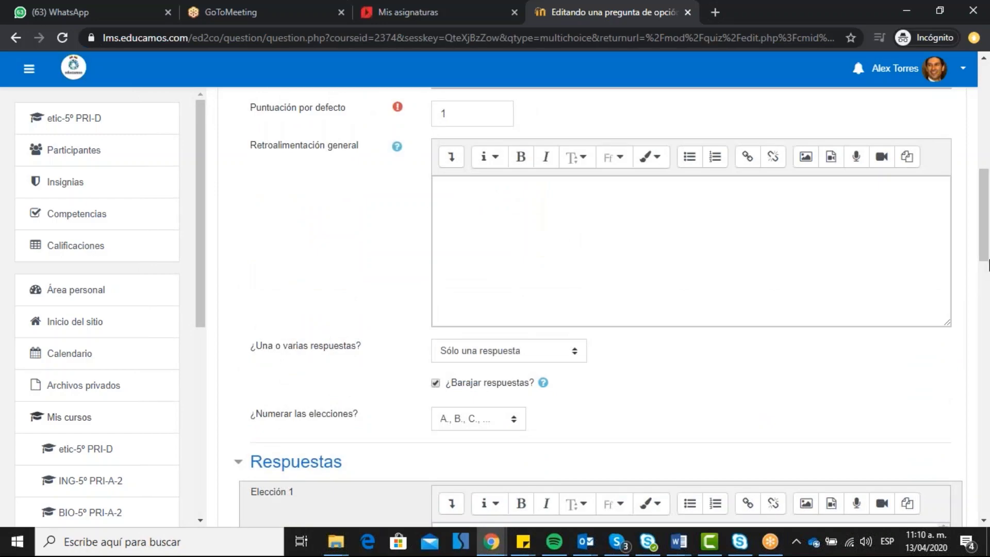
{"action": "scroll", "coordinate": [987, 265], "scroll_direction": "down", "scroll_amount": 1}
{"action": "left_click_drag", "start_coordinate": [988, 266], "coordinate": [988, 467]}
{"action": "left_click", "coordinate": [486, 431]}
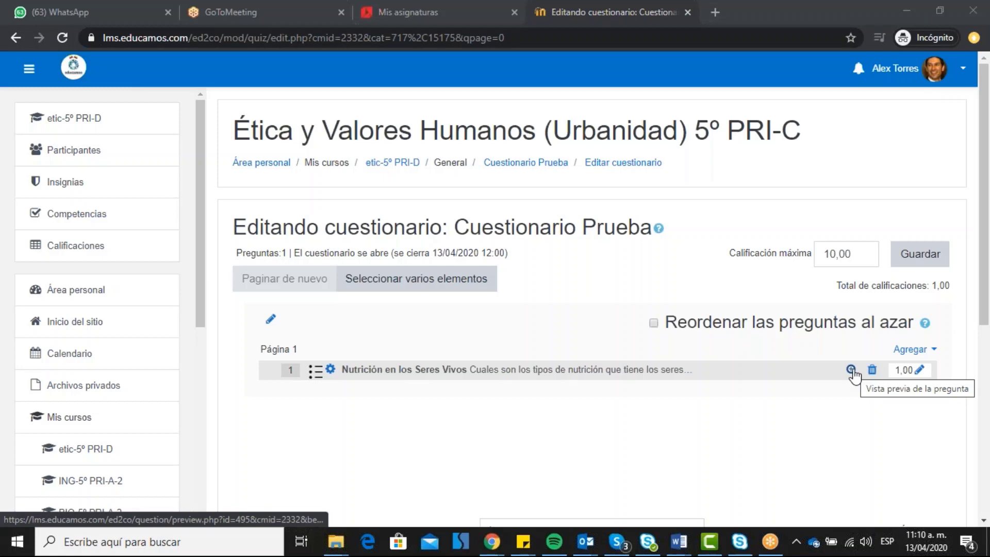
Set the score of the question Nutrición en los Seres Vivos to 2
{"action": "left_click", "coordinate": [909, 370]}
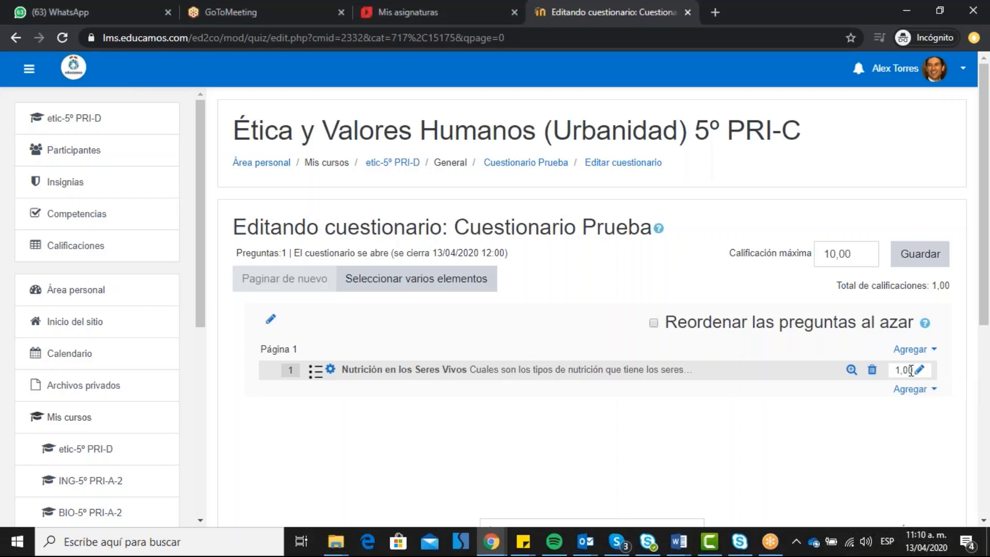
{"action": "left_click", "coordinate": [920, 371]}
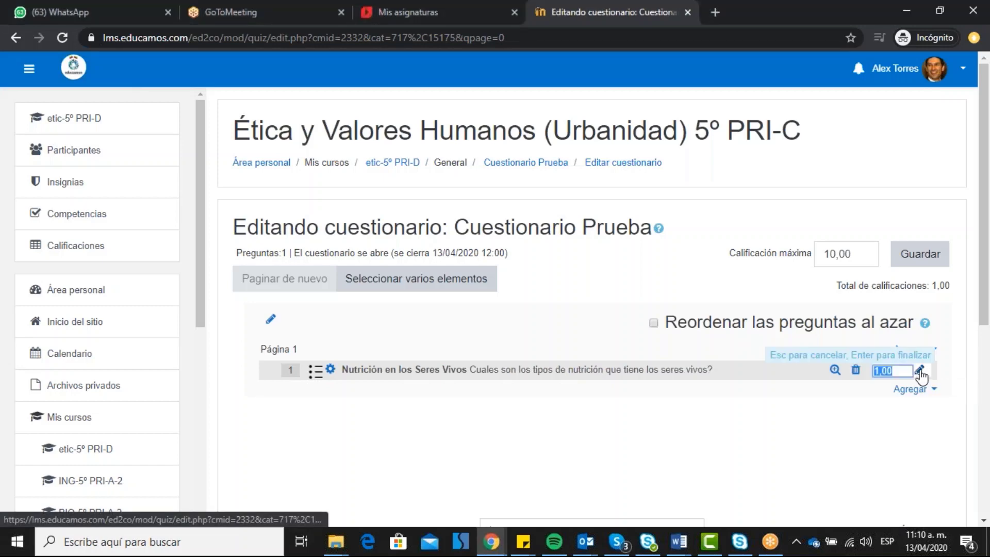
{"action": "type", "text": "2"}
{"action": "key", "text": "Return"}
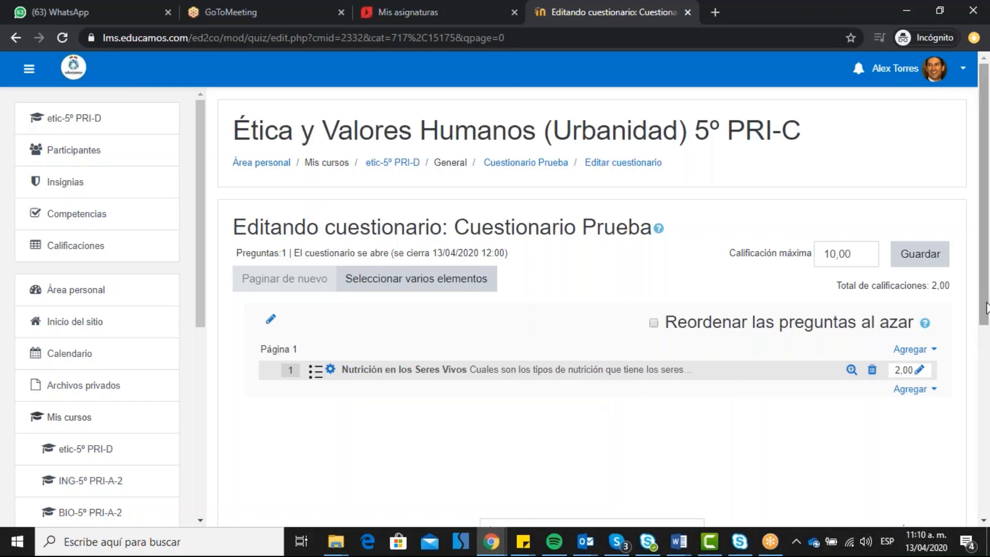
Preview the question Nutrición en los Seres Vivos with its shuffled choices, and close the preview
{"action": "left_click_drag", "start_coordinate": [986, 300], "coordinate": [985, 353]}
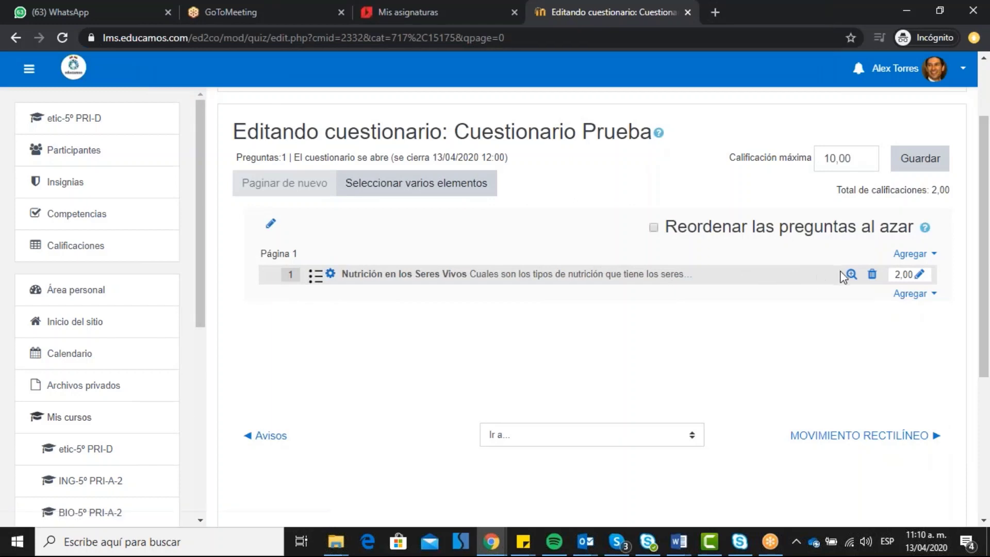
{"action": "left_click", "coordinate": [851, 275]}
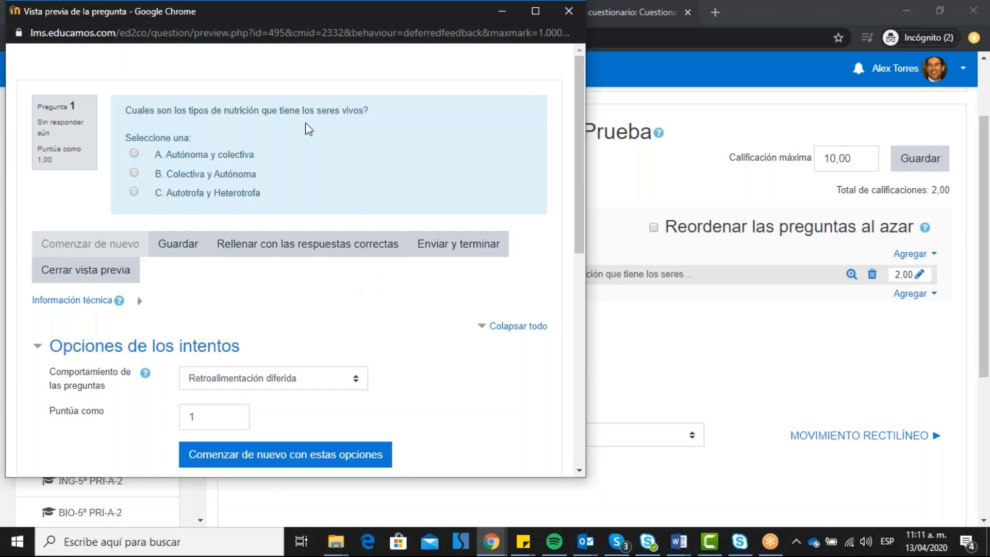
{"action": "left_click", "coordinate": [570, 12]}
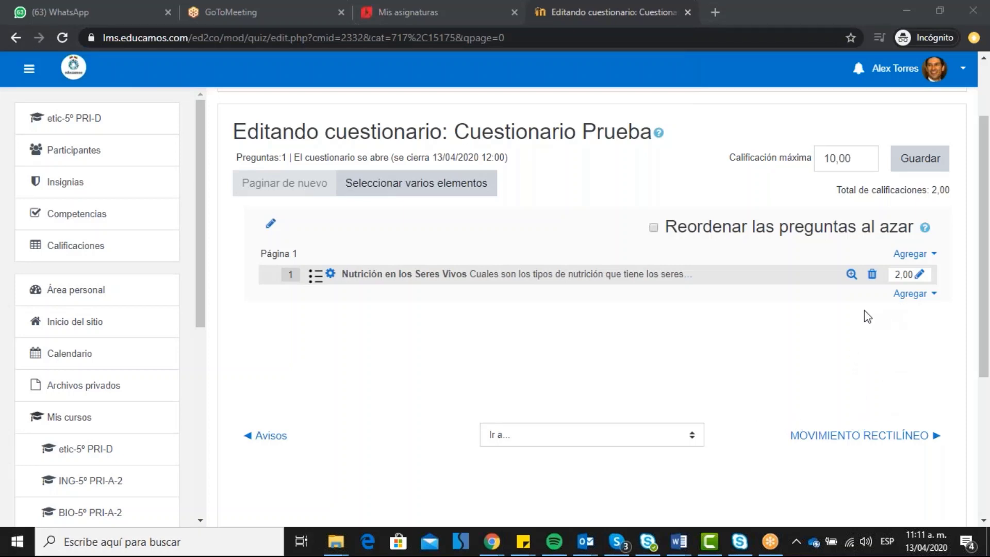
Set the quiz's Calificación máxima to 5 and save it
{"action": "left_click", "coordinate": [825, 158]}
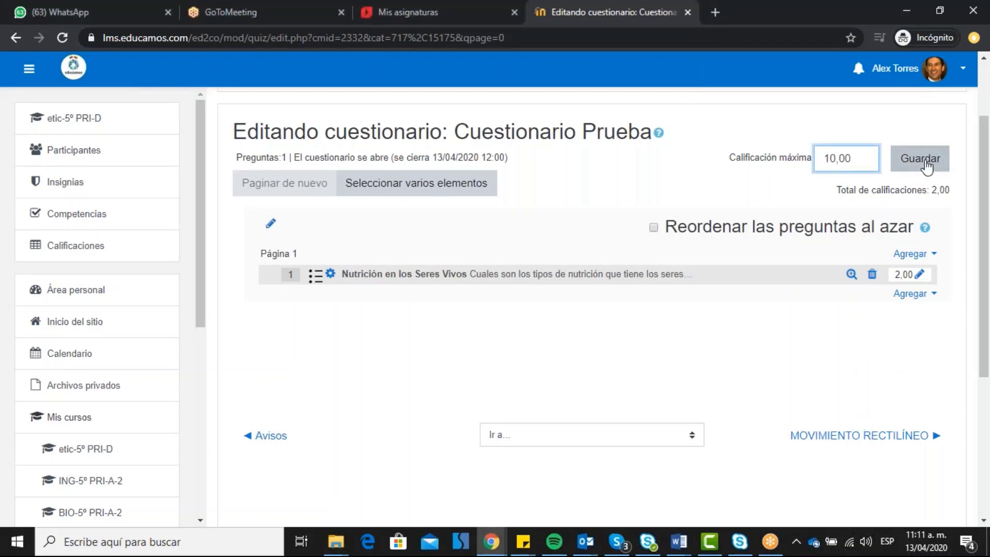
{"action": "key", "text": "Delete"}
{"action": "key", "text": "Delete"}
{"action": "key", "text": "Delete"}
{"action": "key", "text": "Delete"}
{"action": "key", "text": "Delete"}
{"action": "type", "text": "5"}
{"action": "left_click", "coordinate": [925, 164]}
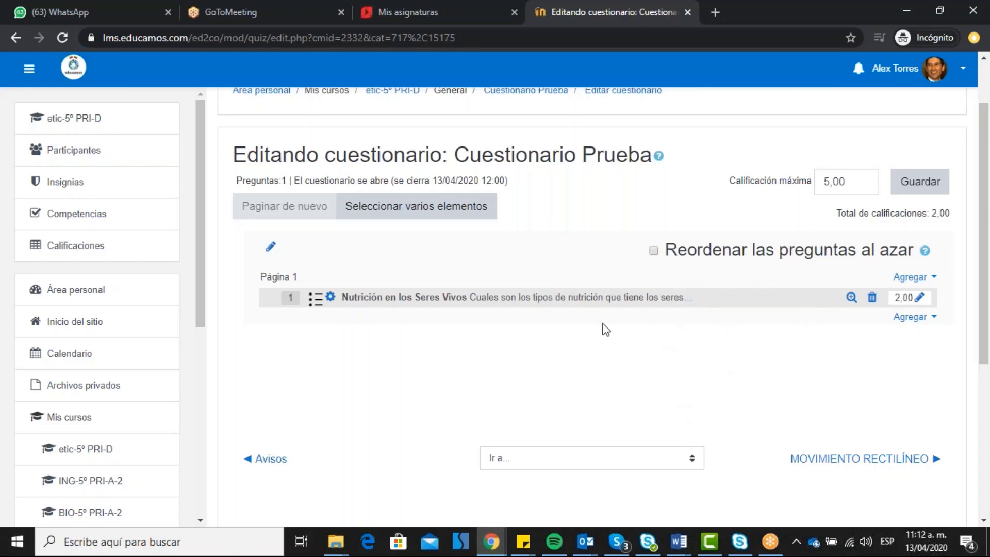
{"action": "scroll", "coordinate": [620, 335], "scroll_direction": "down", "scroll_amount": 3}
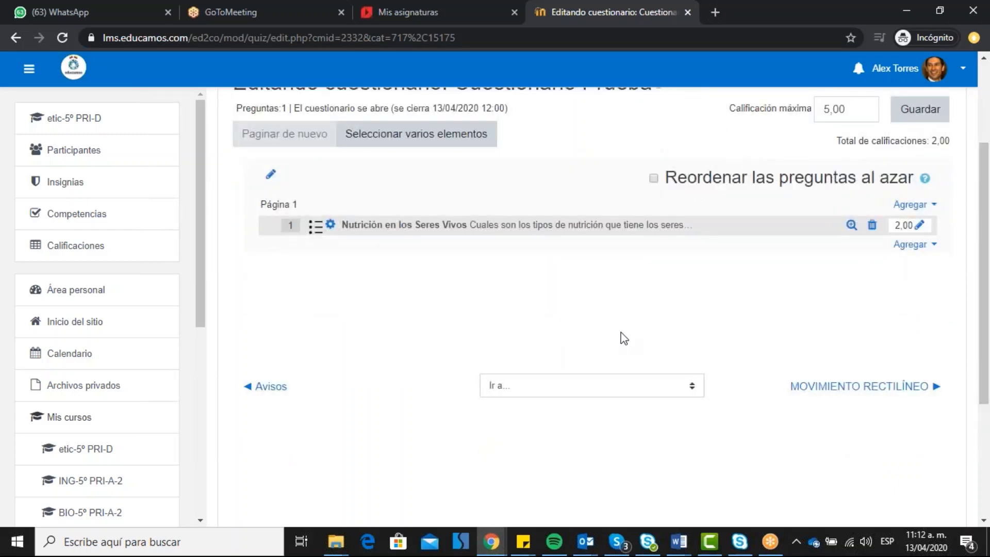
{"action": "scroll", "coordinate": [623, 336], "scroll_direction": "up", "scroll_amount": 3}
{"action": "scroll", "coordinate": [623, 336], "scroll_direction": "down", "scroll_amount": 3}
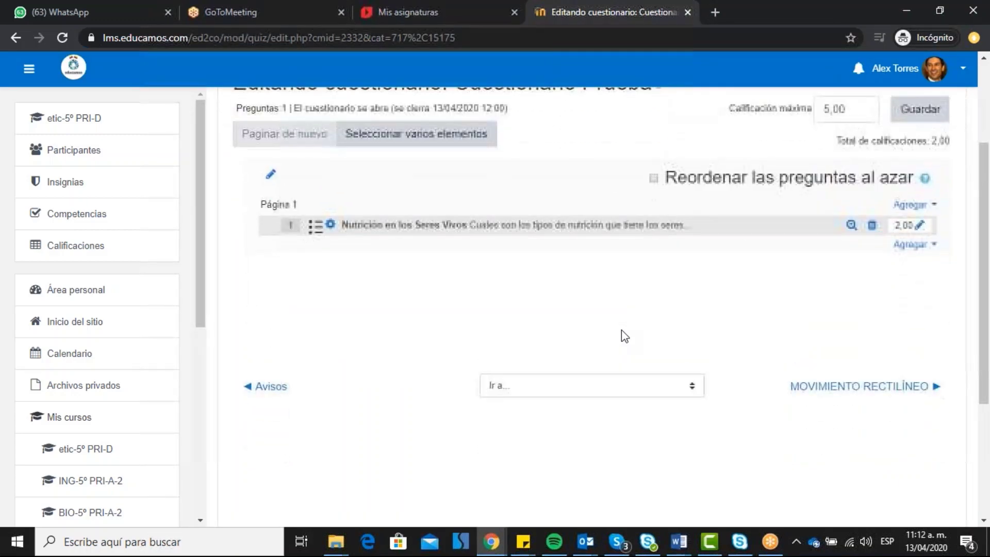
{"action": "scroll", "coordinate": [636, 312], "scroll_direction": "up", "scroll_amount": 3}
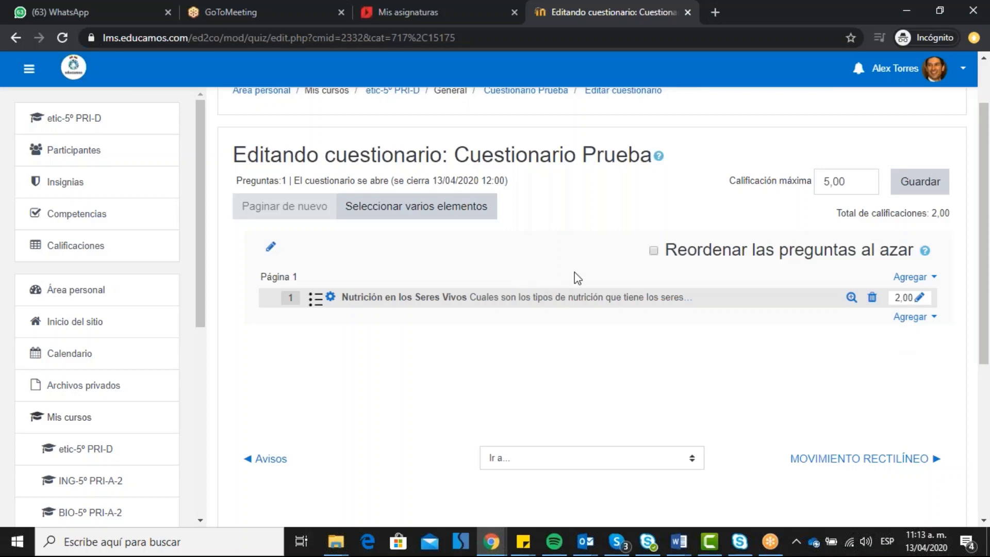
{"action": "scroll", "coordinate": [986, 200], "scroll_direction": "down", "scroll_amount": 3}
{"action": "scroll", "coordinate": [576, 185], "scroll_direction": "up", "scroll_amount": 5}
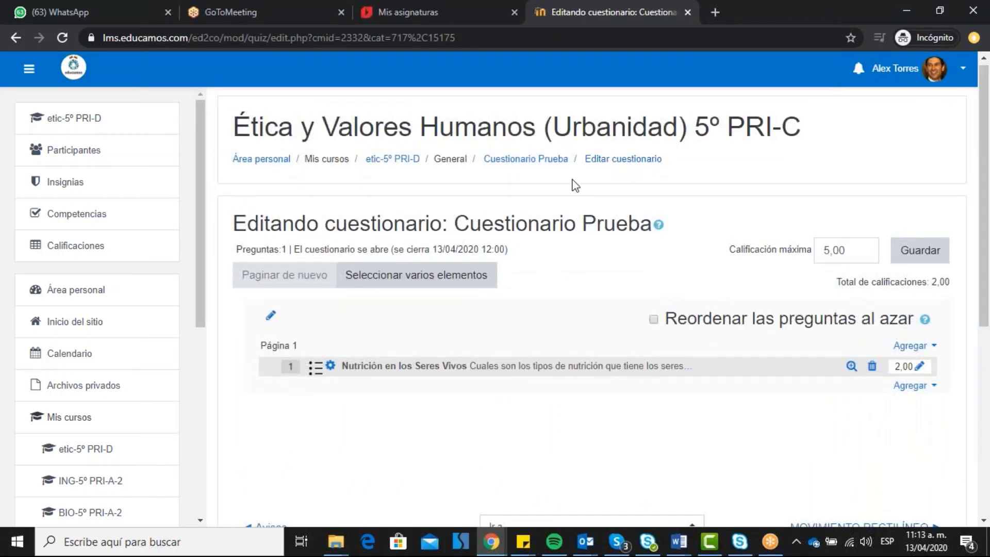
Return to the etic-5º PRI-D course and open Cuestionario Prueba from its general section
{"action": "left_click", "coordinate": [413, 161]}
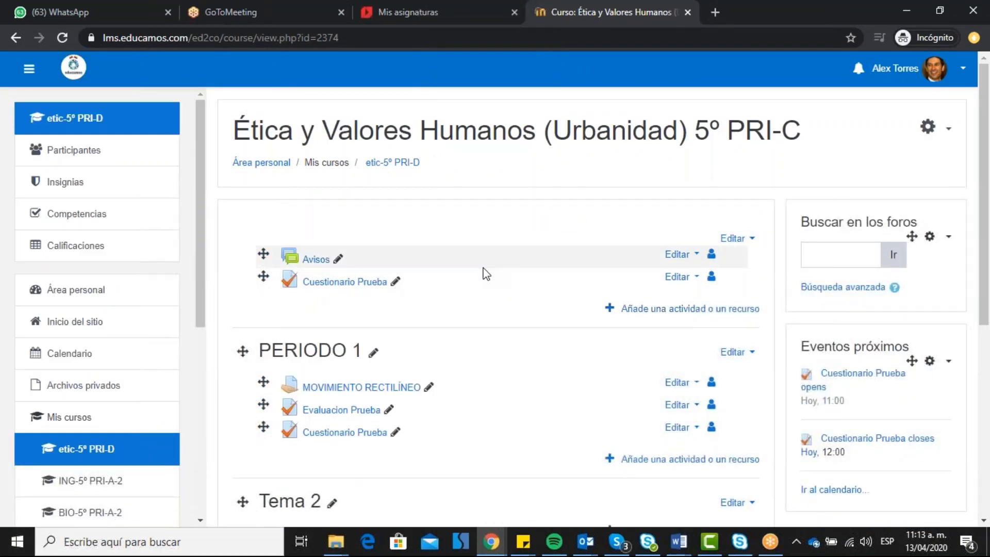
{"action": "left_click", "coordinate": [359, 285]}
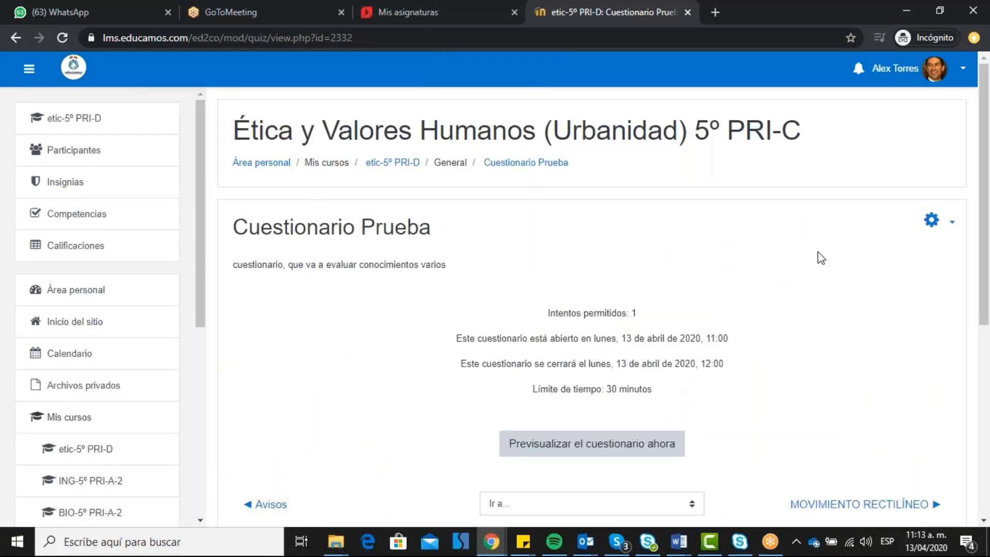
{"action": "scroll", "coordinate": [619, 312], "scroll_direction": "down", "scroll_amount": 3}
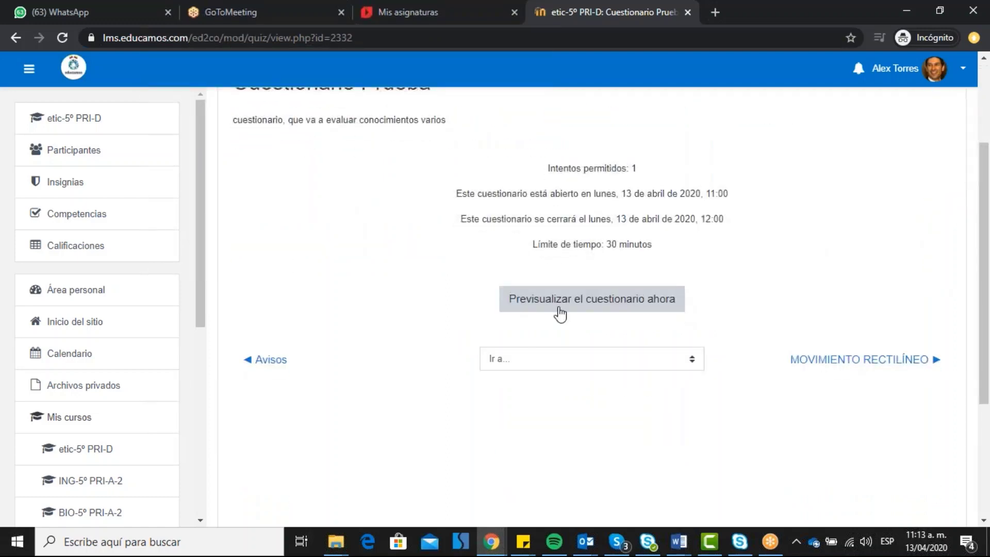
{"action": "scroll", "coordinate": [573, 246], "scroll_direction": "up", "scroll_amount": 2}
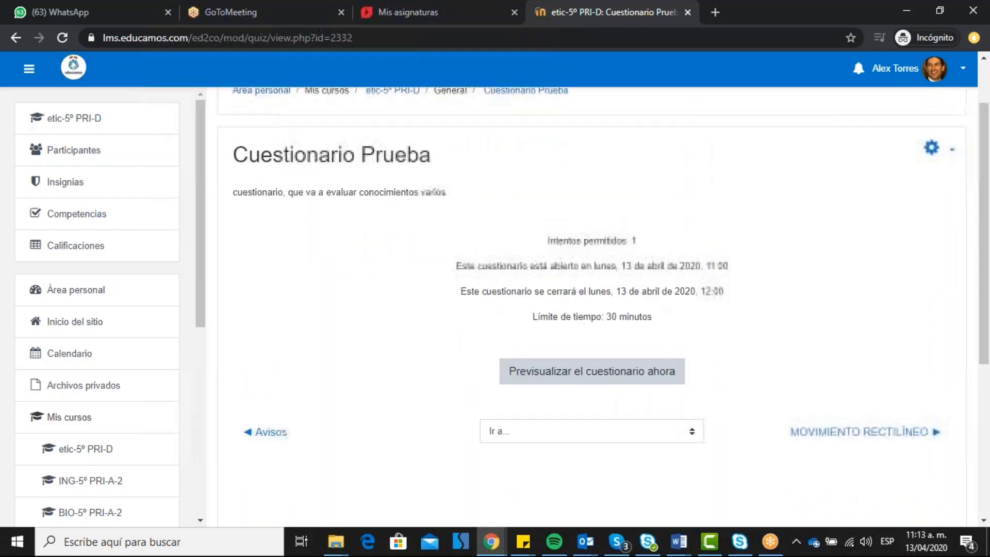
Open the question editing page of Cuestionario Prueba from the quiz's administration options
{"action": "left_click", "coordinate": [948, 154]}
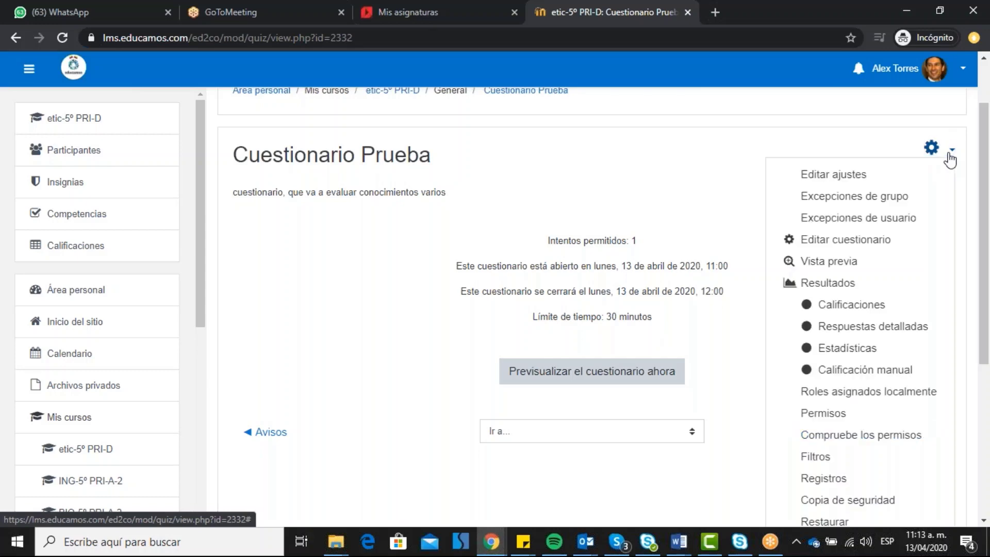
{"action": "scroll", "coordinate": [923, 175], "scroll_direction": "down", "scroll_amount": 1}
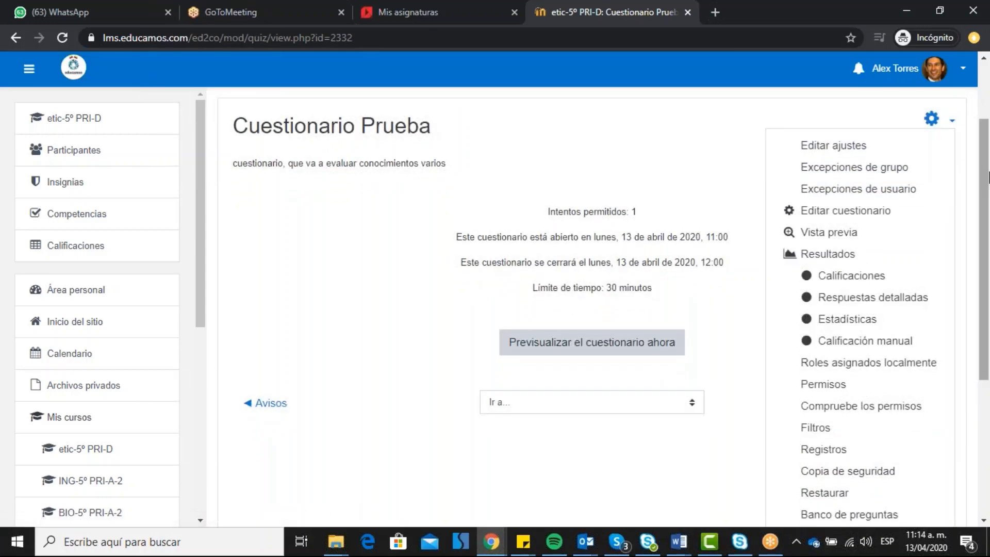
{"action": "scroll", "coordinate": [952, 203], "scroll_direction": "down", "scroll_amount": 1}
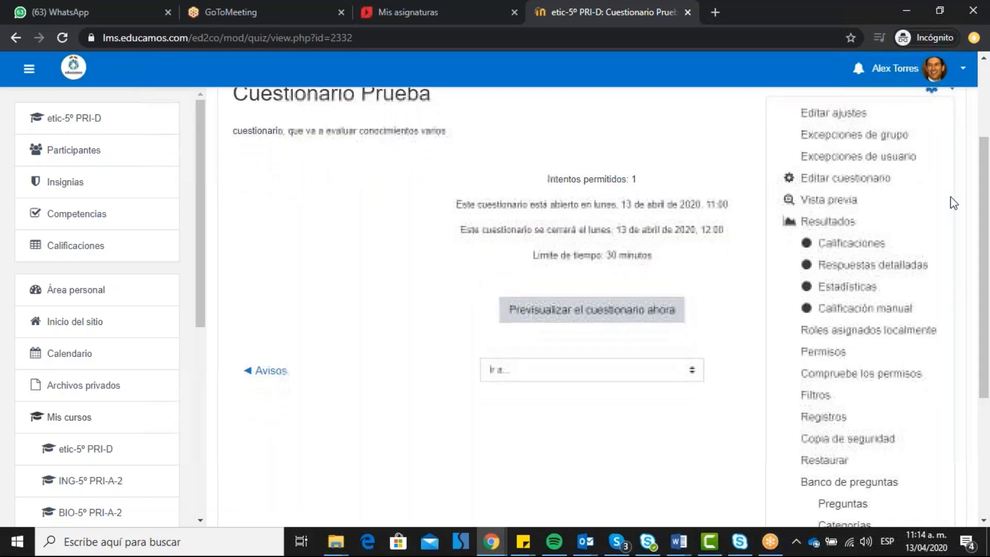
{"action": "left_click", "coordinate": [856, 178]}
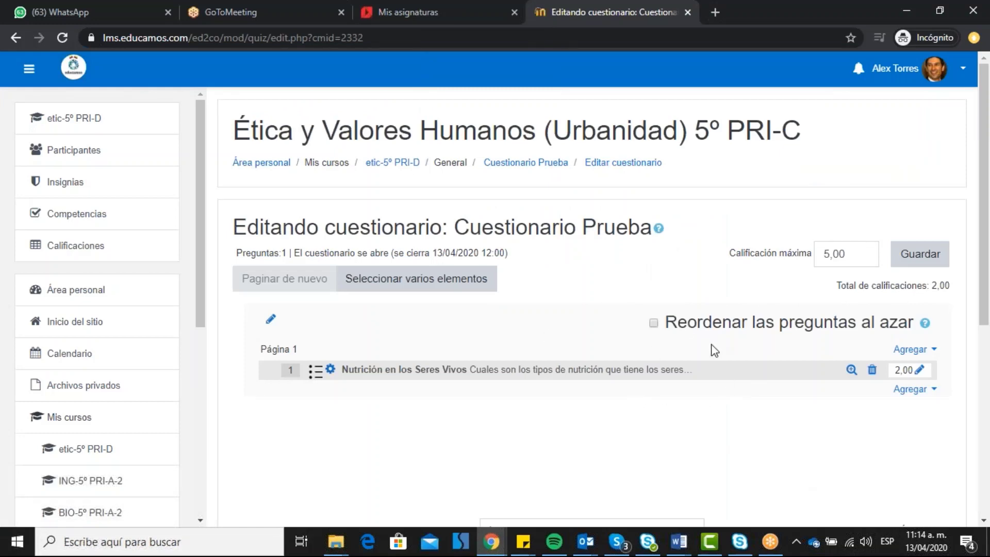
Open the question Nutrición en los Seres Vivos, review its statement and answer choices, and leave it without saving
{"action": "left_click", "coordinate": [568, 374]}
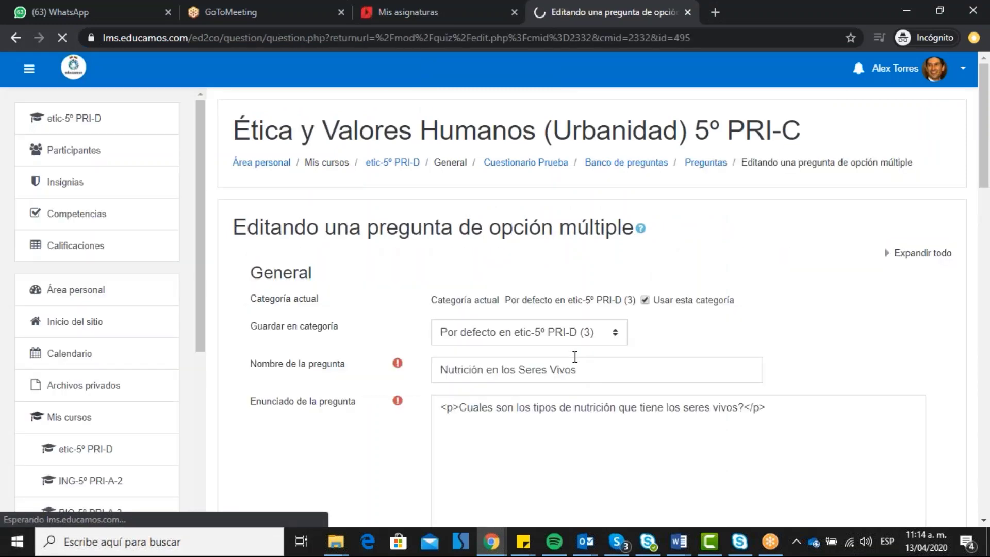
{"action": "scroll", "coordinate": [575, 358], "scroll_direction": "down", "scroll_amount": 4}
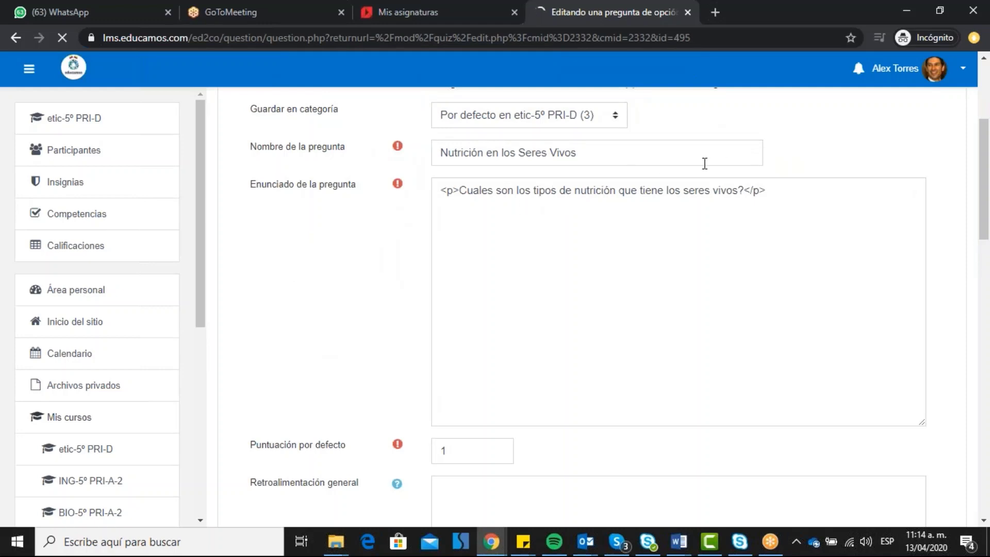
{"action": "scroll", "coordinate": [566, 248], "scroll_direction": "down", "scroll_amount": 10}
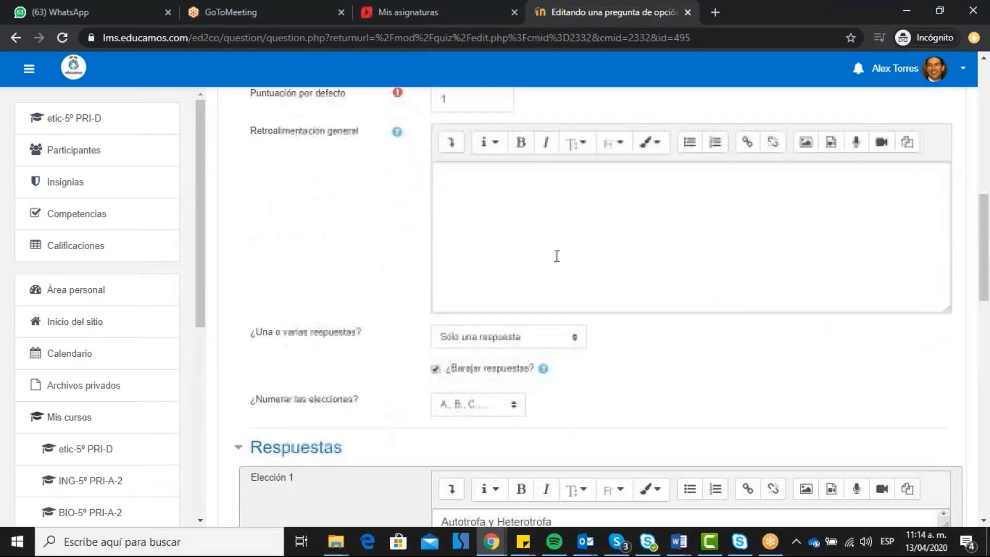
{"action": "scroll", "coordinate": [906, 287], "scroll_direction": "down", "scroll_amount": 10}
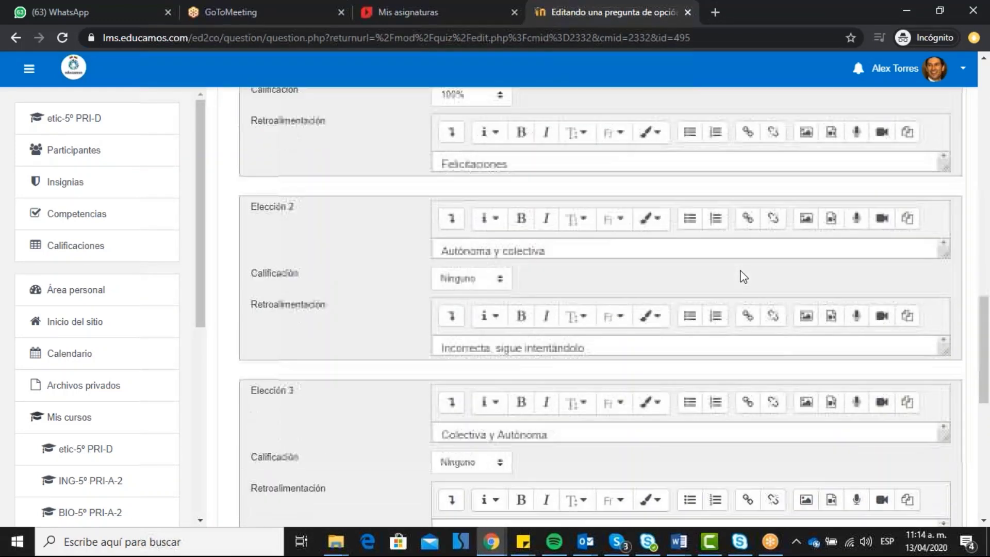
{"action": "scroll", "coordinate": [743, 273], "scroll_direction": "up", "scroll_amount": 15}
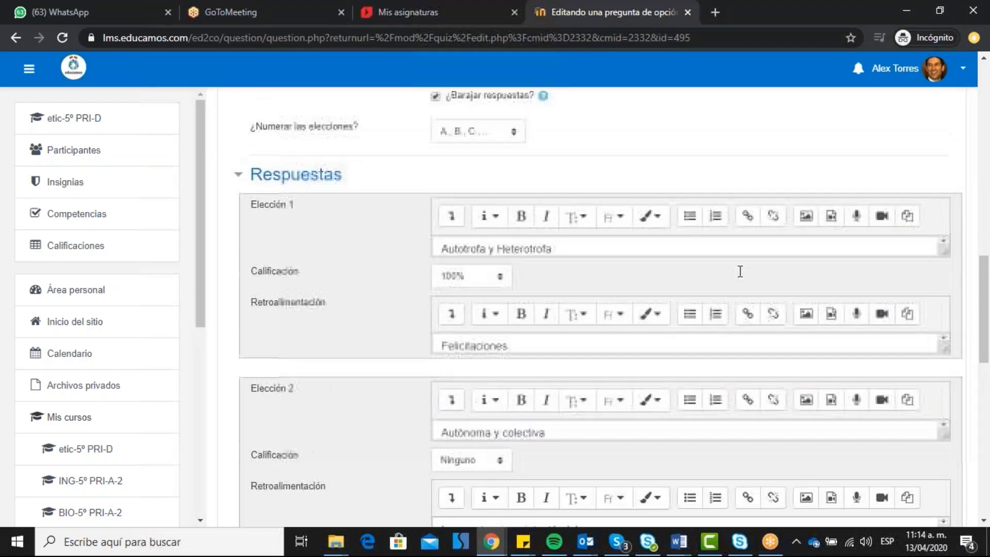
{"action": "scroll", "coordinate": [747, 260], "scroll_direction": "up", "scroll_amount": 6}
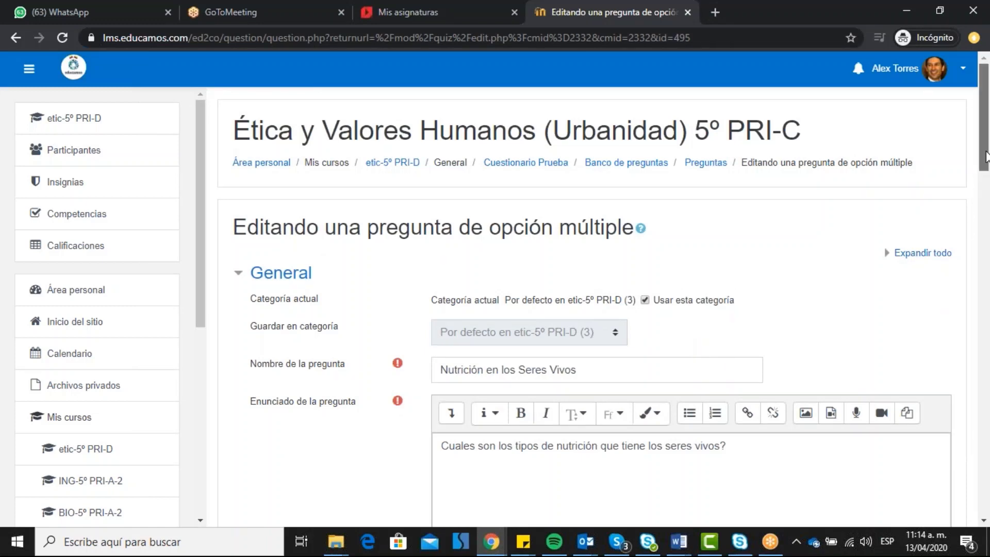
{"action": "left_click_drag", "start_coordinate": [986, 156], "coordinate": [987, 470]}
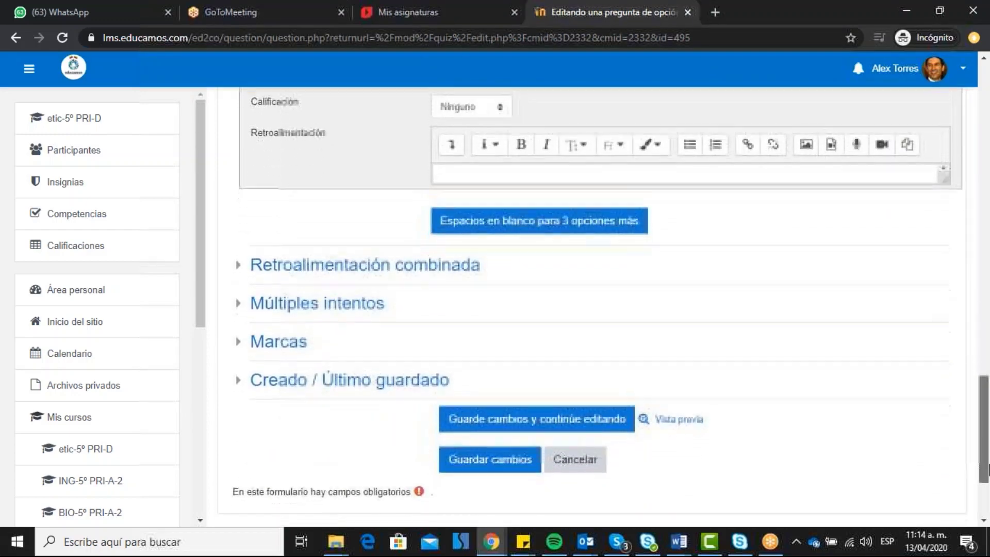
{"action": "left_click", "coordinate": [576, 461]}
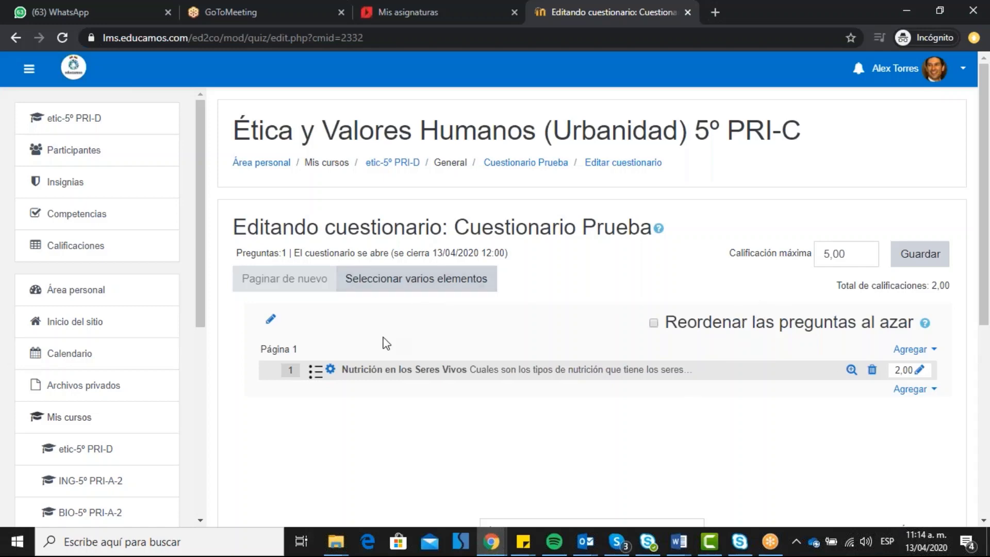
Go back to the etic-5º PRI-D course page and look over its sections from the general one through Tema 4
{"action": "scroll", "coordinate": [987, 245], "scroll_direction": "down", "scroll_amount": 3}
{"action": "scroll", "coordinate": [637, 150], "scroll_direction": "up", "scroll_amount": 4}
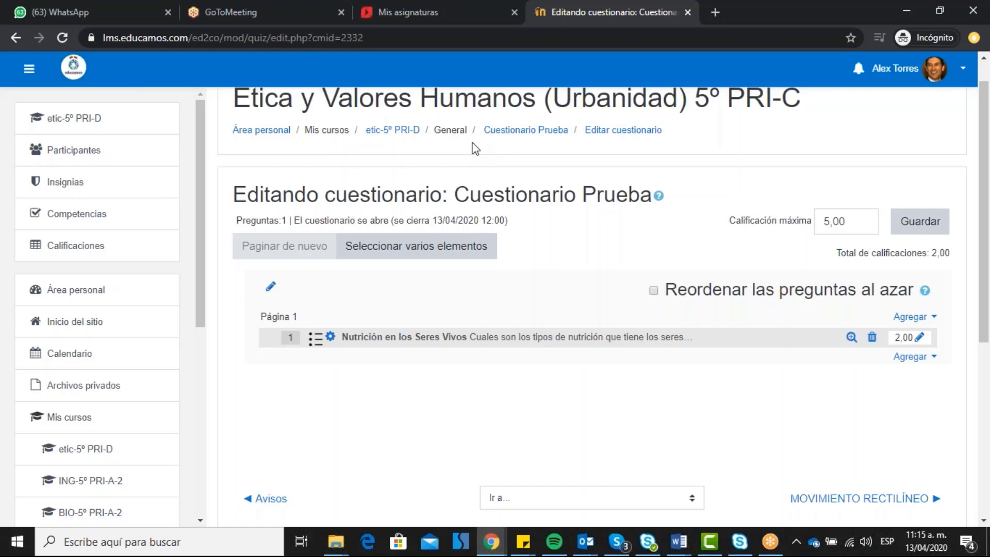
{"action": "left_click", "coordinate": [384, 131]}
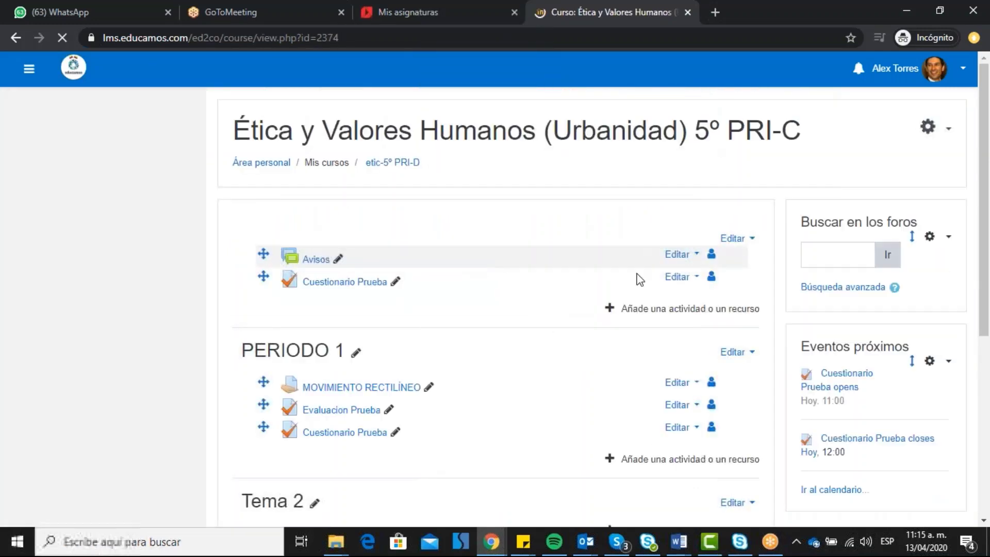
{"action": "left_click_drag", "start_coordinate": [986, 171], "coordinate": [989, 188]}
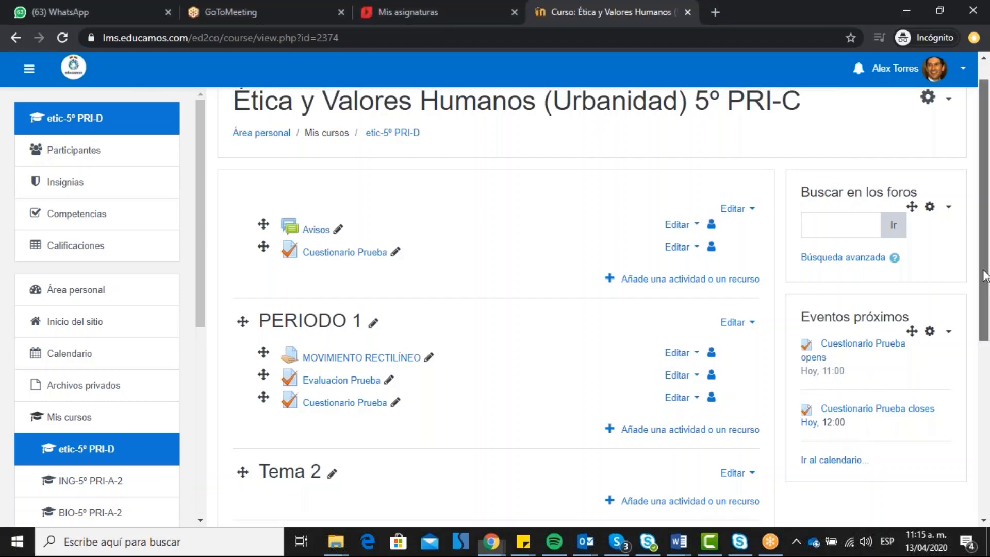
{"action": "scroll", "coordinate": [567, 335], "scroll_direction": "up", "scroll_amount": 1}
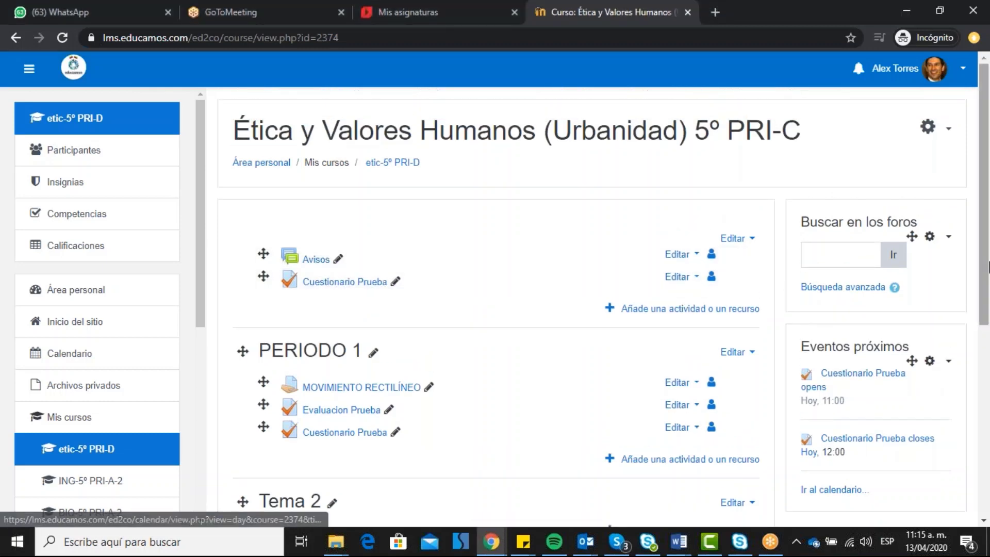
{"action": "left_click_drag", "start_coordinate": [985, 241], "coordinate": [988, 366]}
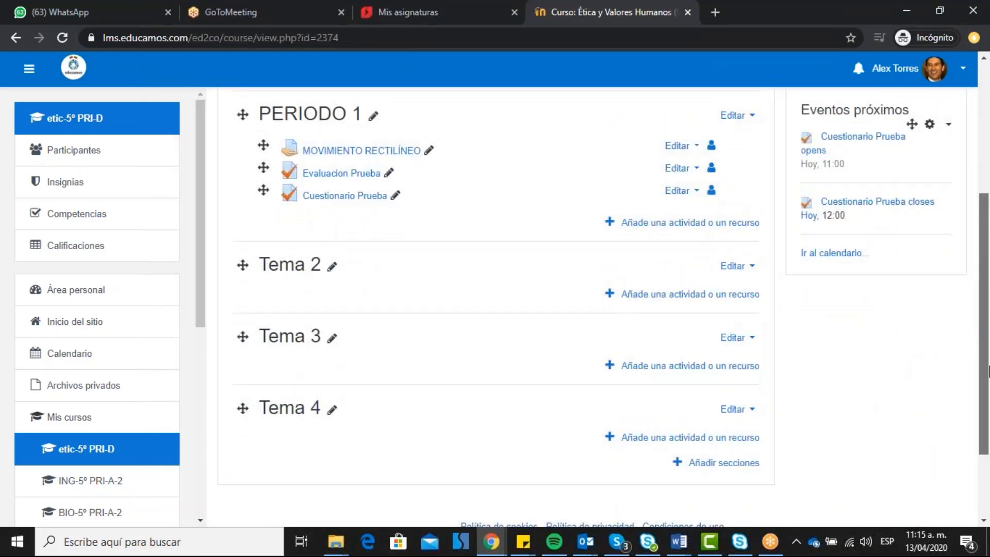
Open Cuestionario Prueba from the course's general section and review its allowed attempts, opening and closing times, and time limit
{"action": "scroll", "coordinate": [269, 280], "scroll_direction": "up", "scroll_amount": 5}
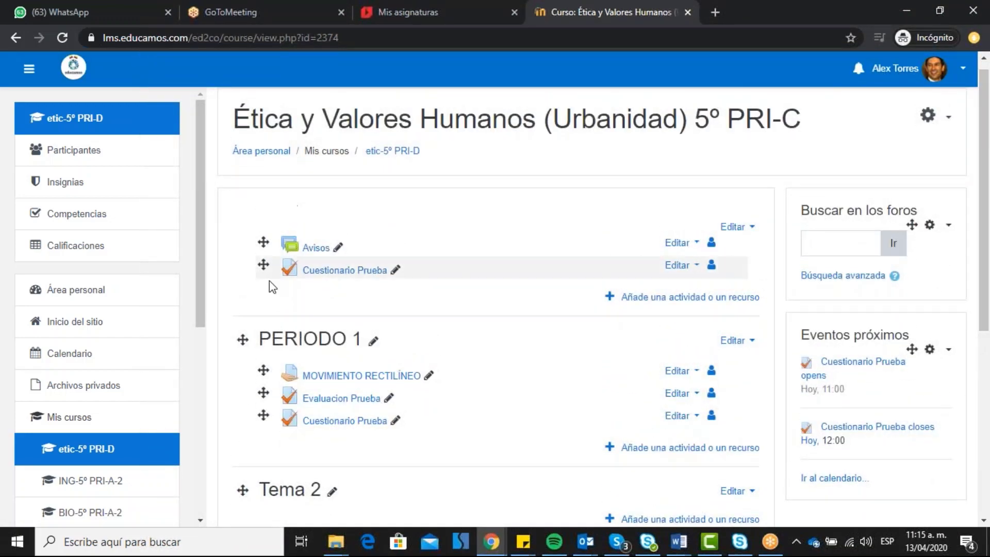
{"action": "left_click", "coordinate": [340, 274]}
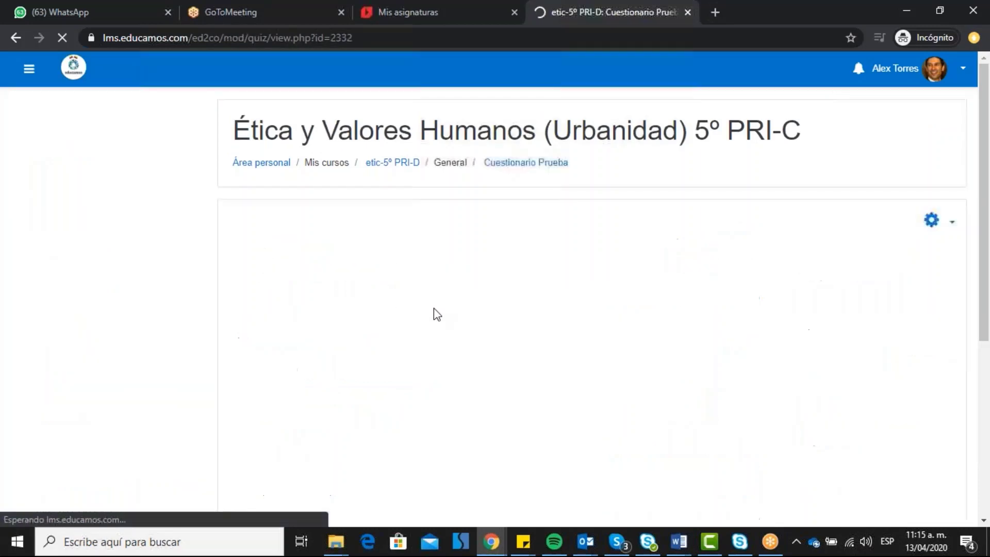
{"action": "left_click_drag", "start_coordinate": [540, 317], "coordinate": [645, 325]}
{"action": "left_click_drag", "start_coordinate": [456, 338], "coordinate": [767, 344]}
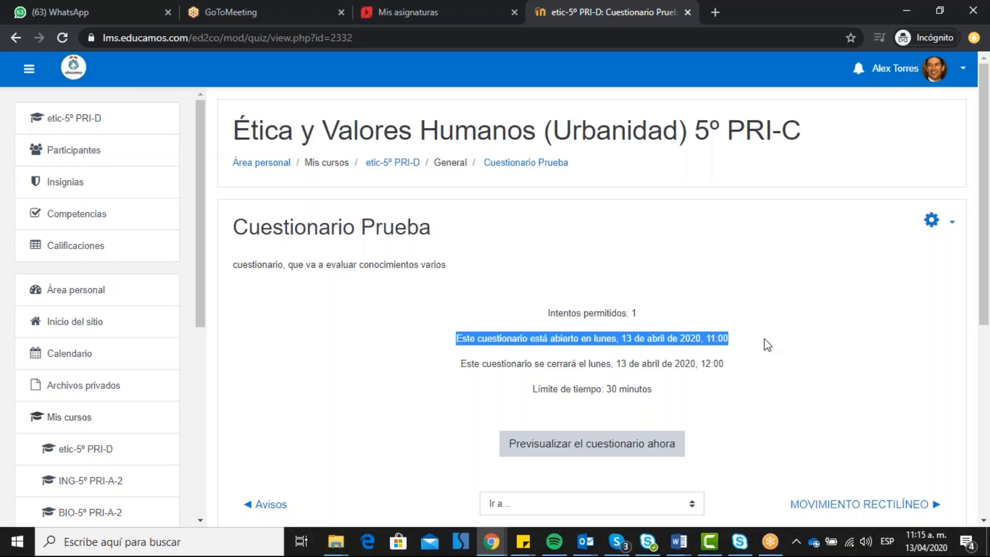
{"action": "left_click_drag", "start_coordinate": [464, 363], "coordinate": [725, 365]}
{"action": "left_click_drag", "start_coordinate": [533, 388], "coordinate": [673, 392]}
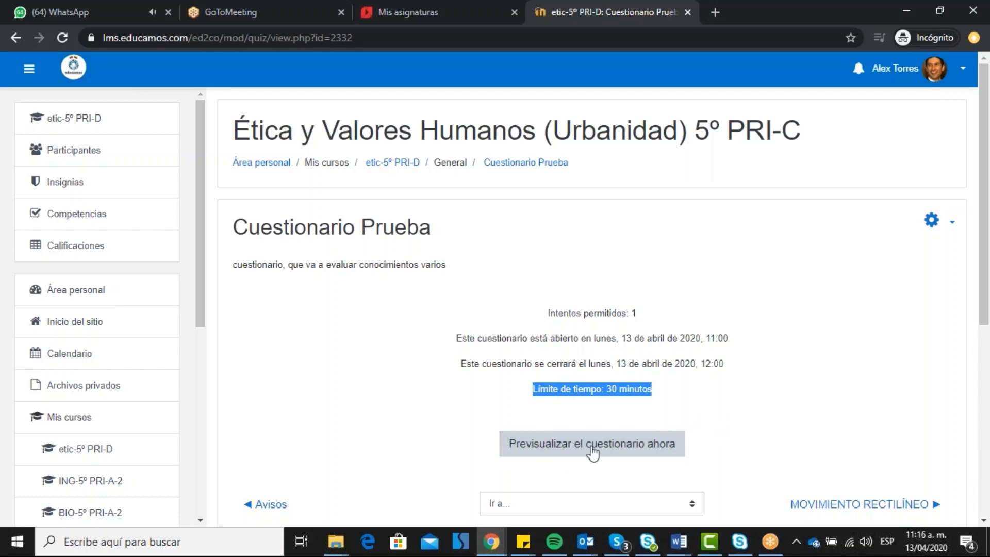
{"action": "left_click_drag", "start_coordinate": [710, 338], "coordinate": [737, 336]}
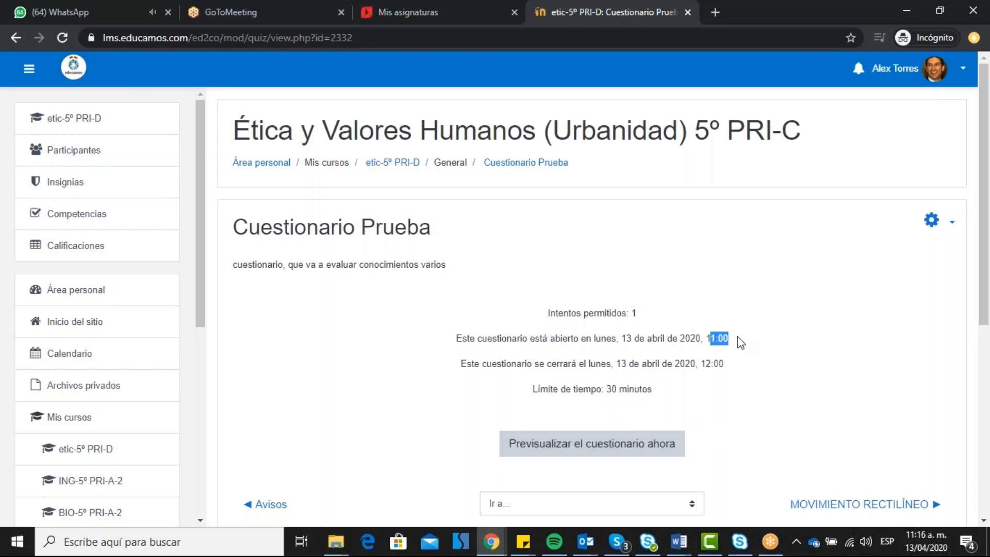
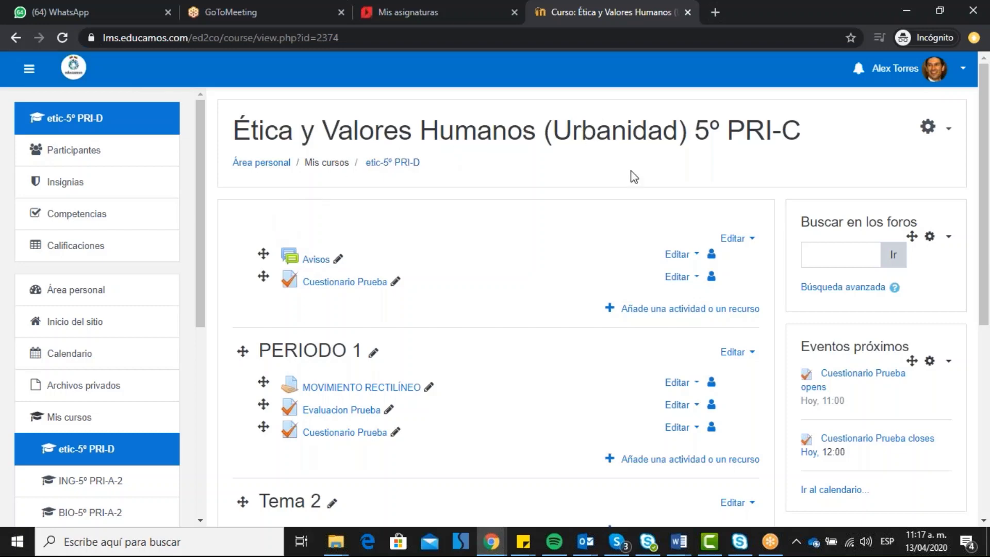
Look through the available activities and resources and add a new Tarea to the course's general section
{"action": "left_click", "coordinate": [695, 309]}
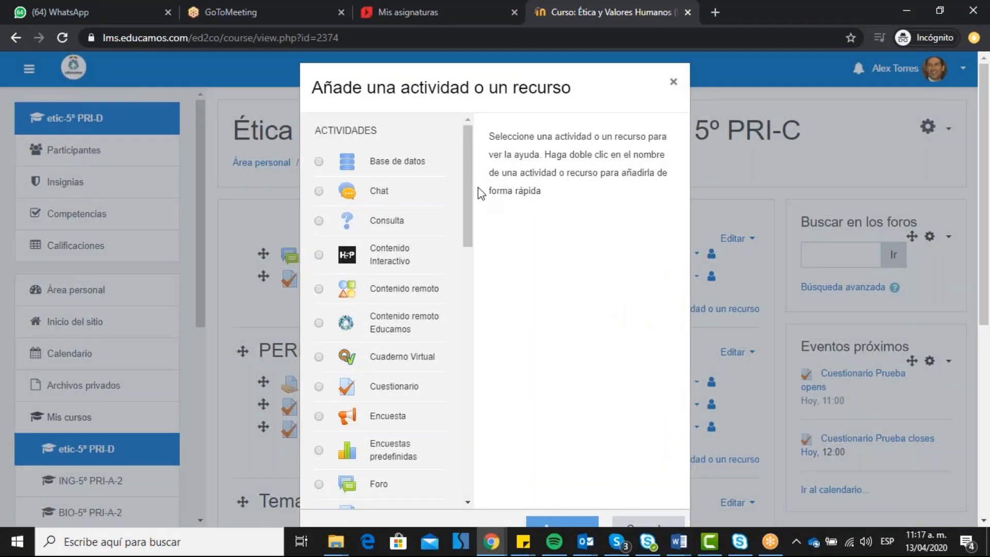
{"action": "left_click_drag", "start_coordinate": [469, 192], "coordinate": [470, 324]}
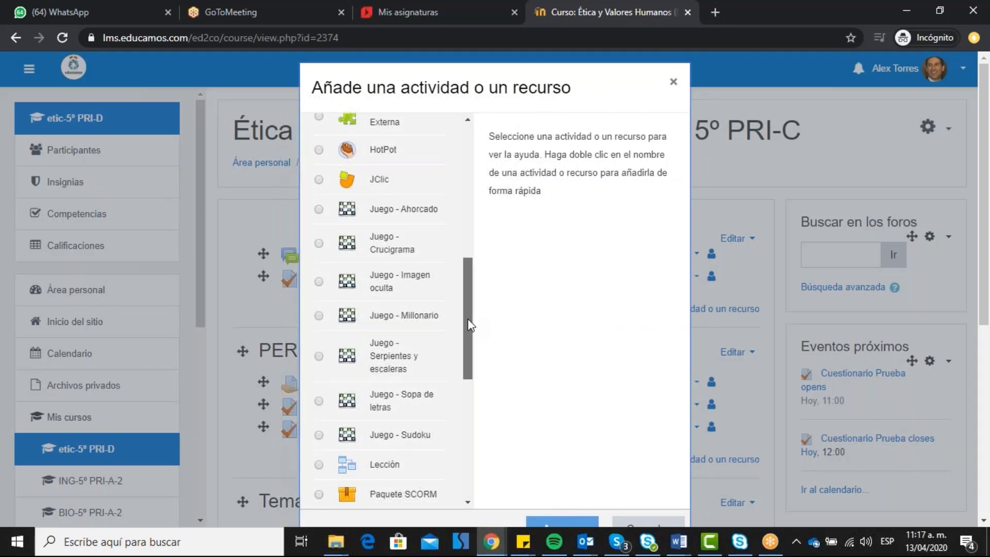
{"action": "left_click_drag", "start_coordinate": [470, 324], "coordinate": [462, 444]}
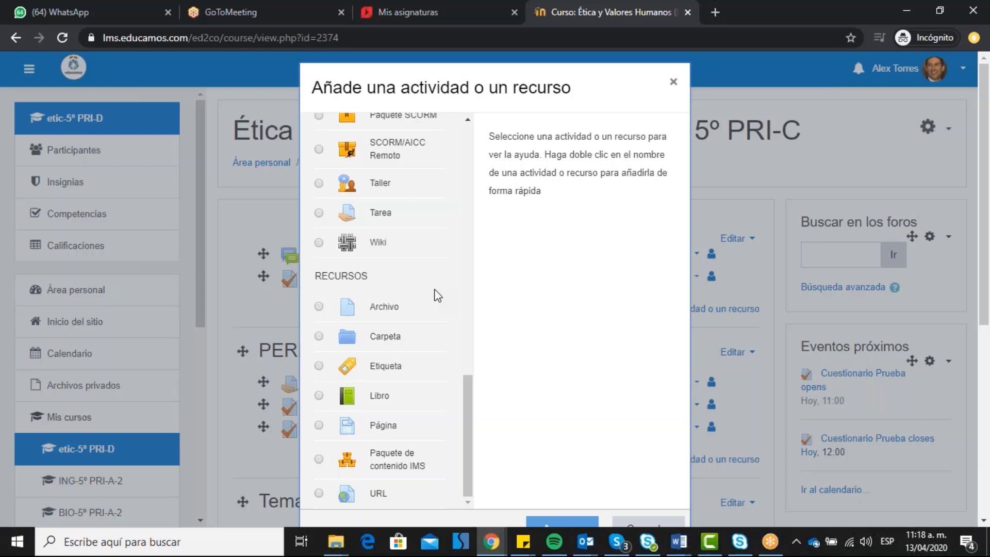
{"action": "scroll", "coordinate": [433, 296], "scroll_direction": "up", "scroll_amount": 5}
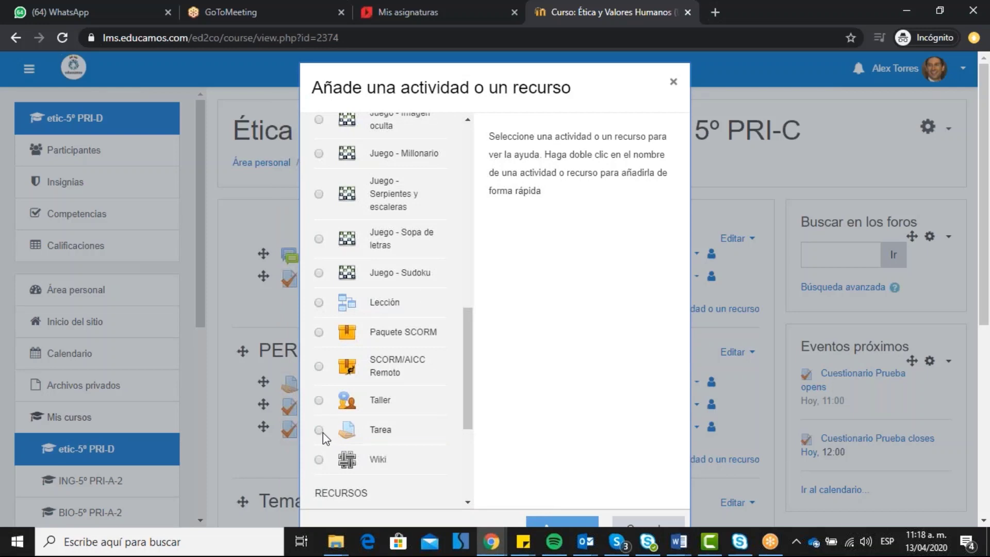
{"action": "scroll", "coordinate": [374, 400], "scroll_direction": "up", "scroll_amount": 3}
{"action": "scroll", "coordinate": [376, 397], "scroll_direction": "up", "scroll_amount": 4}
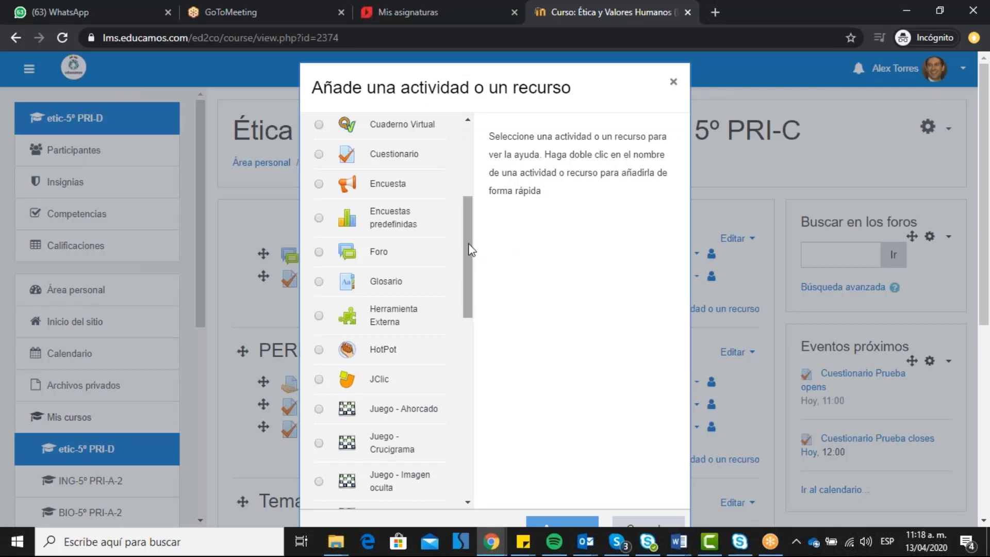
{"action": "left_click_drag", "start_coordinate": [470, 250], "coordinate": [449, 375]}
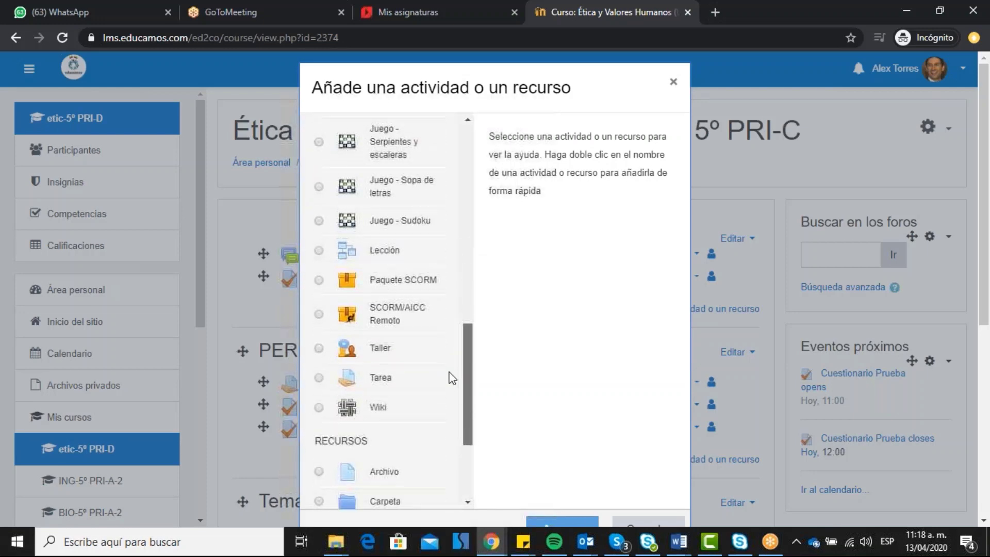
{"action": "left_click", "coordinate": [319, 378]}
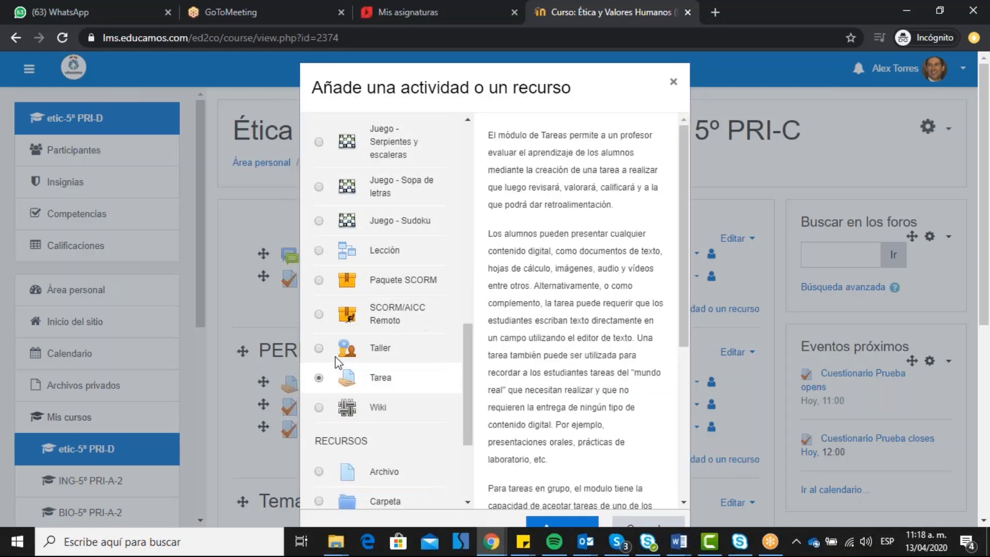
{"action": "left_click", "coordinate": [579, 523]}
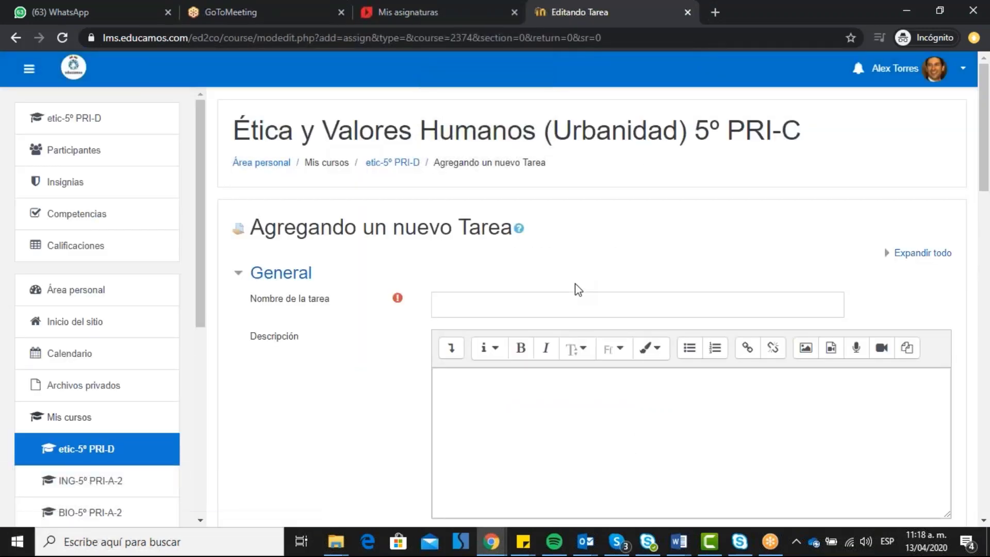
Name the assignment "Tarea Prueba" and enter the description "acorde al tema, descargar el archivo, desarrollarlo y subirlo"
{"action": "left_click", "coordinate": [553, 310]}
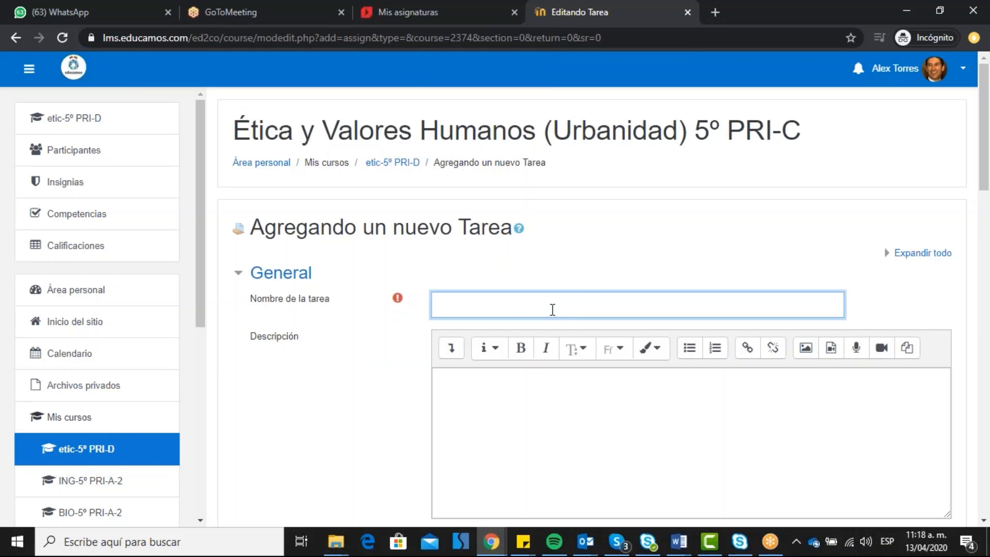
{"action": "type", "text": "Tarea Prueba"}
{"action": "left_click", "coordinate": [559, 411]}
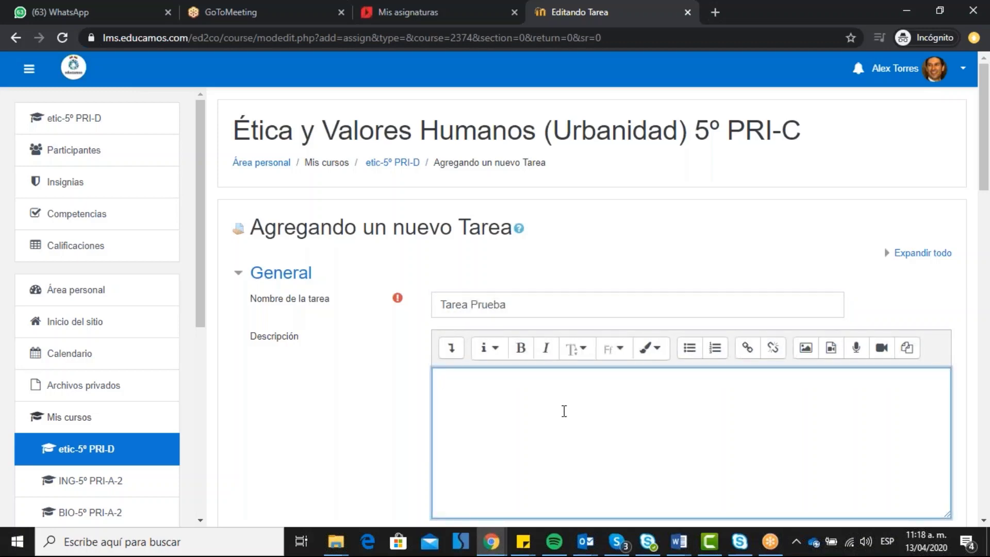
{"action": "type", "text": "acorde al tema, desca"}
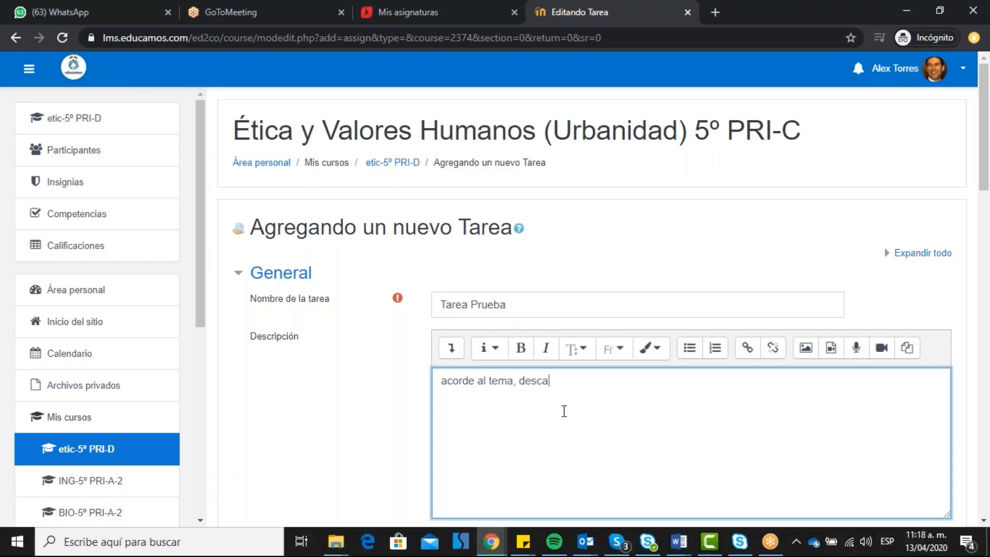
{"action": "type", "text": "rgar el archivo, desarrolla"}
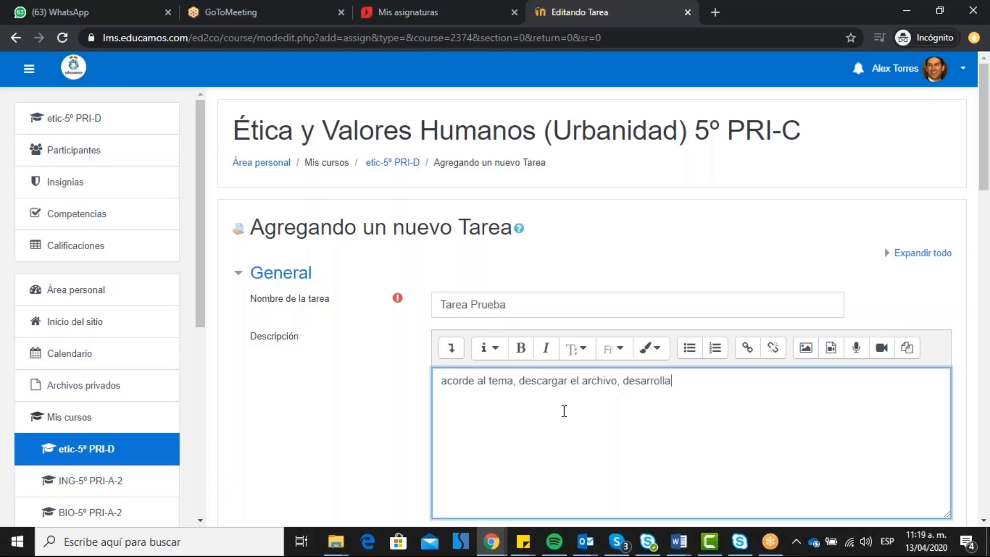
{"action": "type", "text": "rlo y subirlo"}
Upload the Word document Acta_de_posesi_n_docente_20200412_013208 from Descargas as an additional file of the assignment
{"action": "scroll", "coordinate": [579, 395], "scroll_direction": "down", "scroll_amount": 3}
{"action": "scroll", "coordinate": [708, 371], "scroll_direction": "down", "scroll_amount": 3}
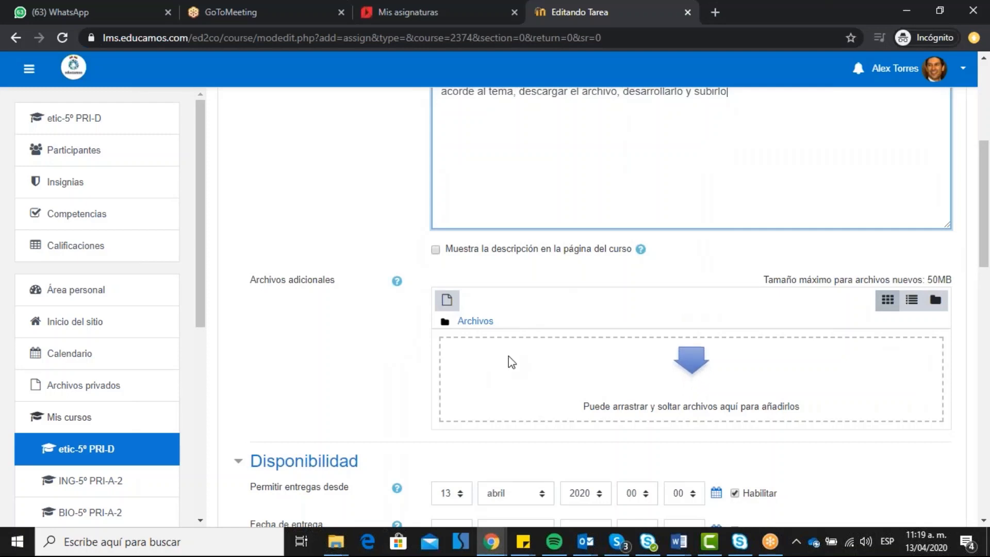
{"action": "left_click", "coordinate": [447, 299]}
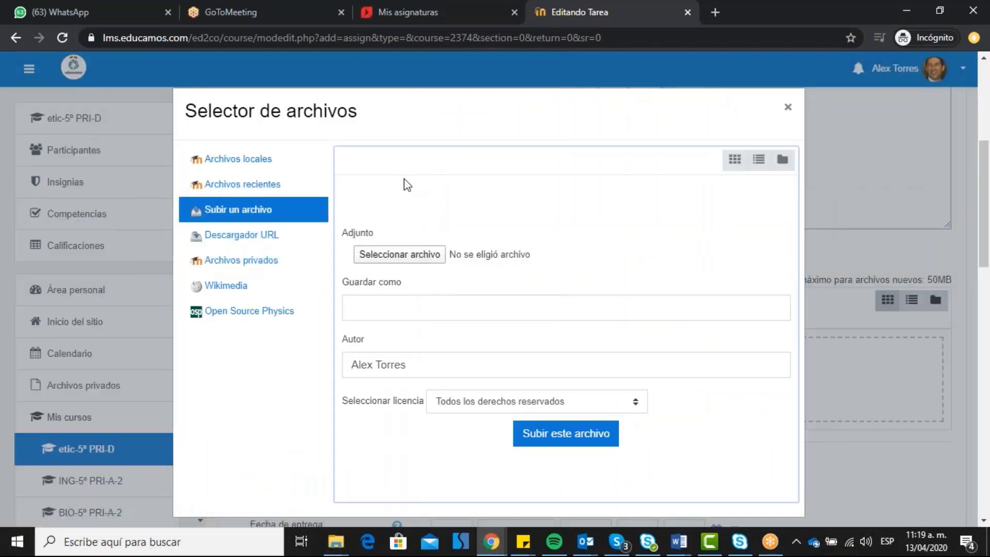
{"action": "left_click", "coordinate": [416, 256]}
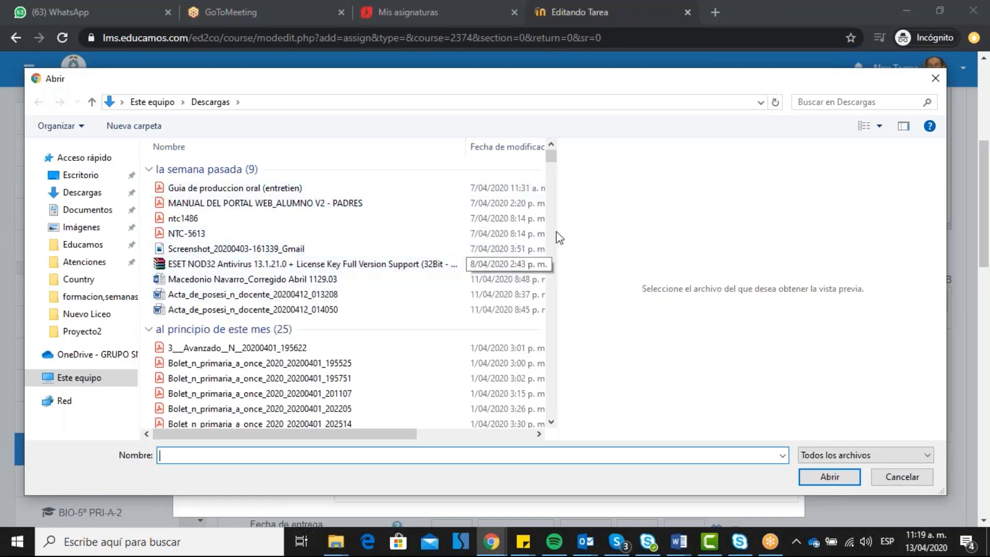
{"action": "left_click", "coordinate": [327, 298]}
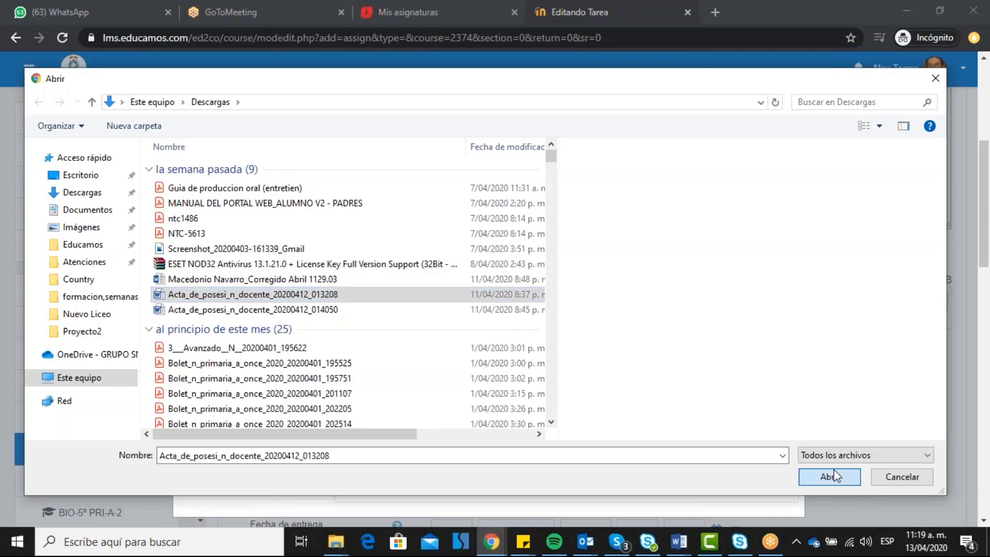
{"action": "left_click", "coordinate": [855, 476]}
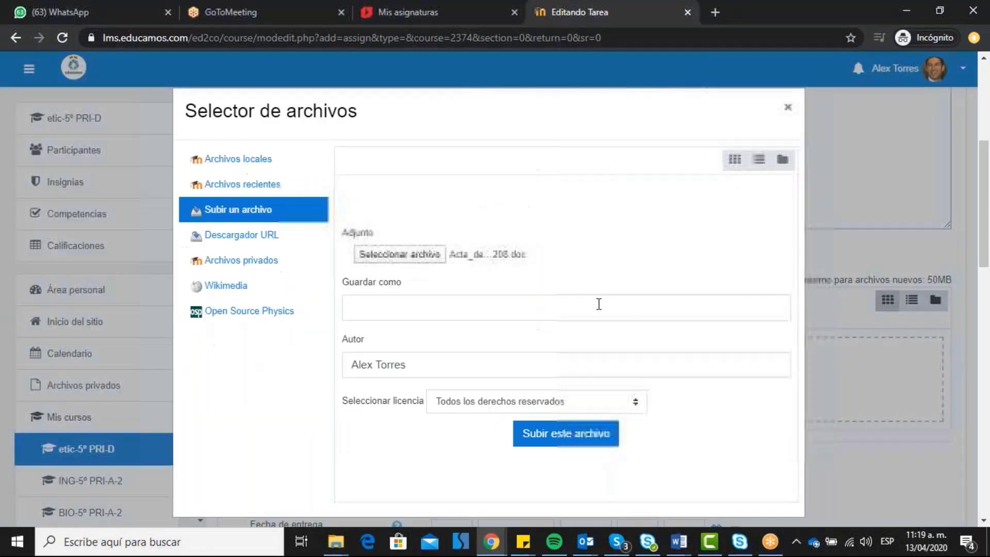
{"action": "left_click", "coordinate": [600, 452]}
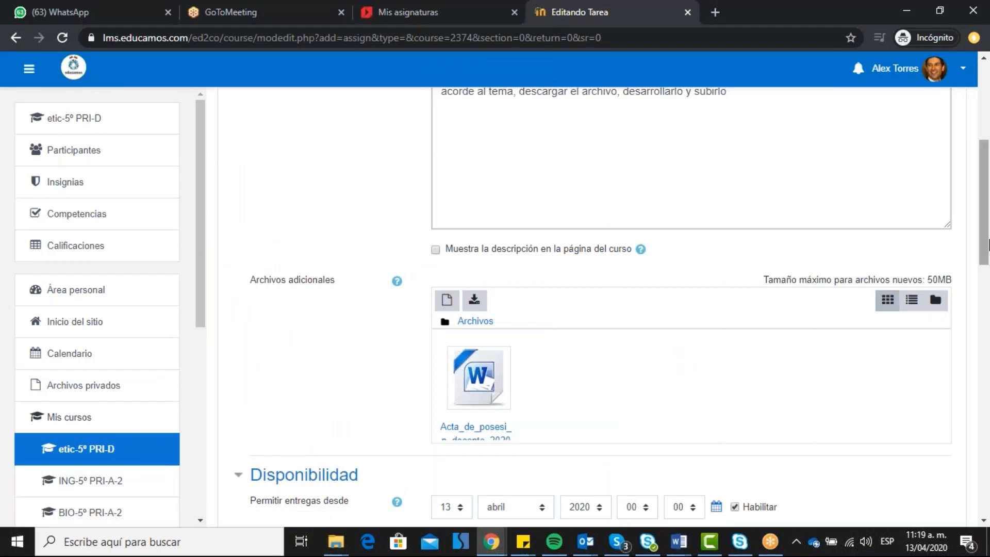
Review the assignment's availability dates under Disponibilidad and its submission settings under Tipos de entrega
{"action": "left_click_drag", "start_coordinate": [984, 234], "coordinate": [983, 247]}
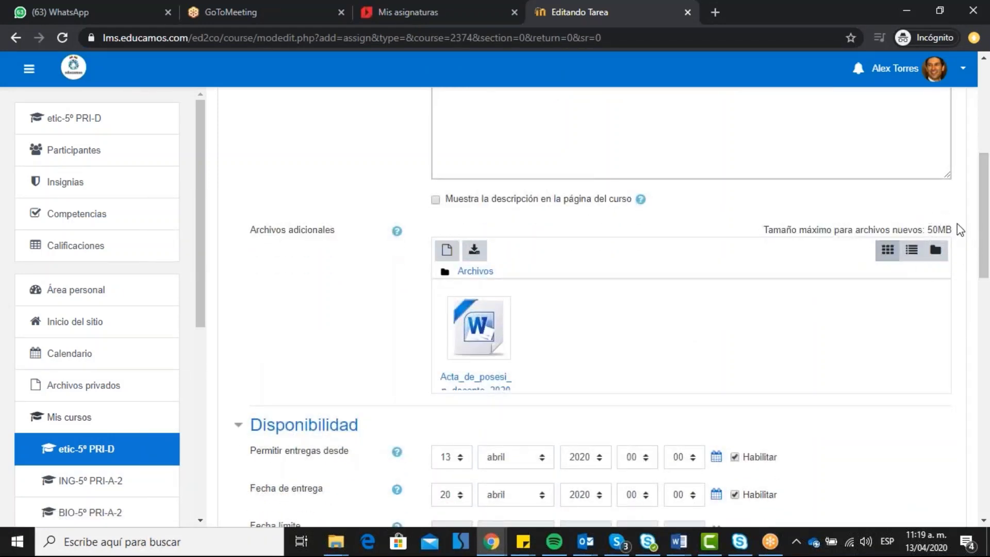
{"action": "left_click_drag", "start_coordinate": [987, 255], "coordinate": [986, 312]}
{"action": "right_click", "coordinate": [983, 292]}
{"action": "left_click", "coordinate": [985, 291]}
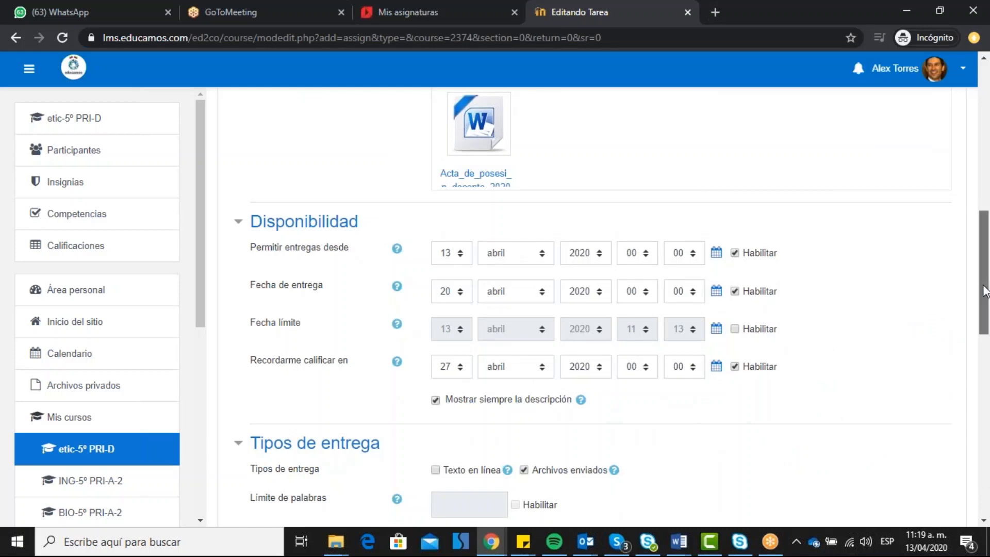
{"action": "scroll", "coordinate": [605, 199], "scroll_direction": "down", "scroll_amount": 1}
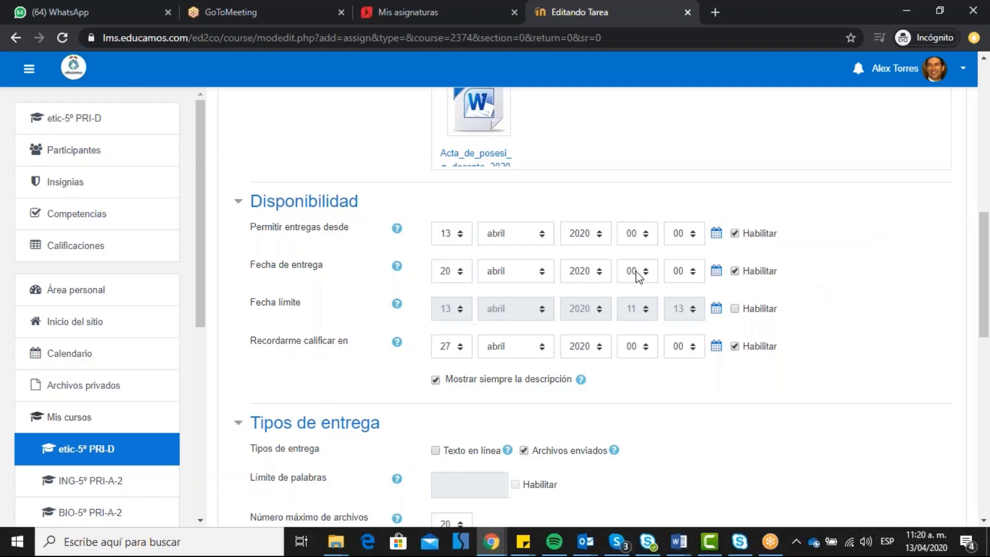
{"action": "scroll", "coordinate": [802, 307], "scroll_direction": "down", "scroll_amount": 4}
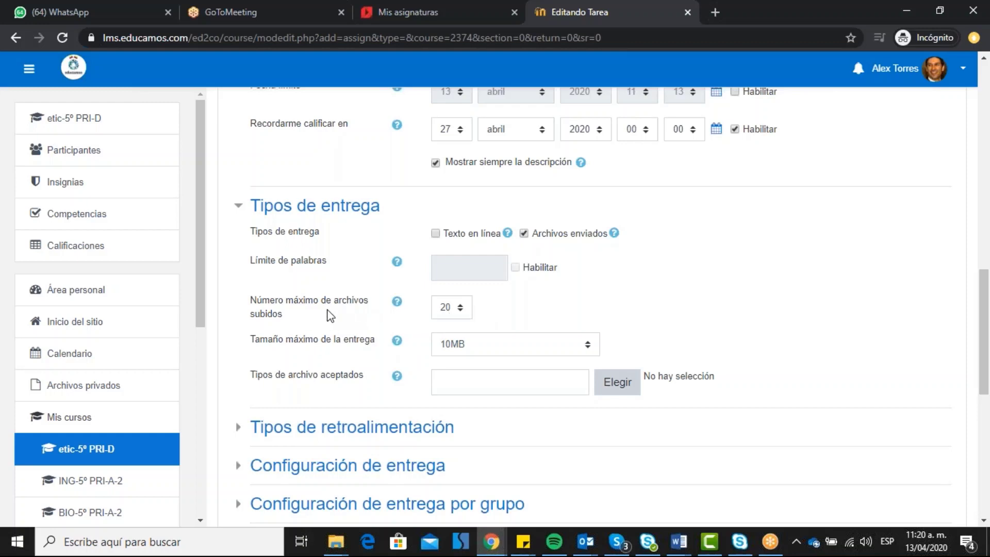
Limit the assignment's submissions to 1 uploaded file with a maximum size of 1MB
{"action": "left_click", "coordinate": [460, 309]}
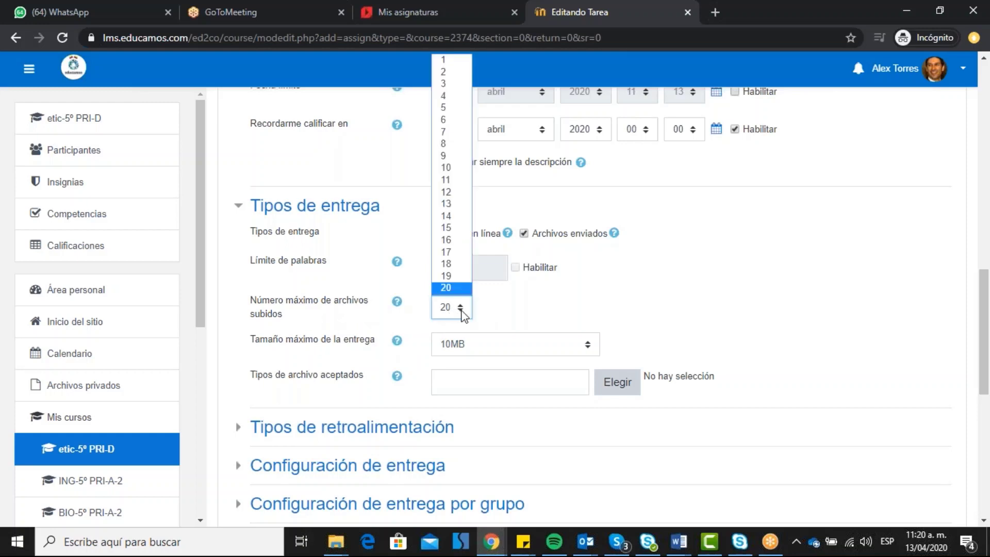
{"action": "left_click", "coordinate": [443, 60]}
{"action": "left_click", "coordinate": [579, 345]}
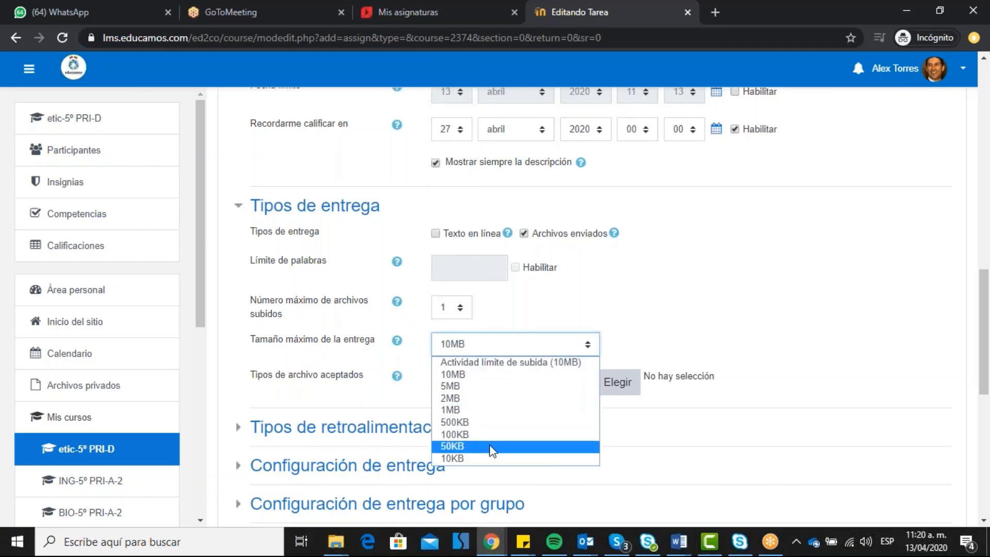
{"action": "left_click", "coordinate": [505, 410]}
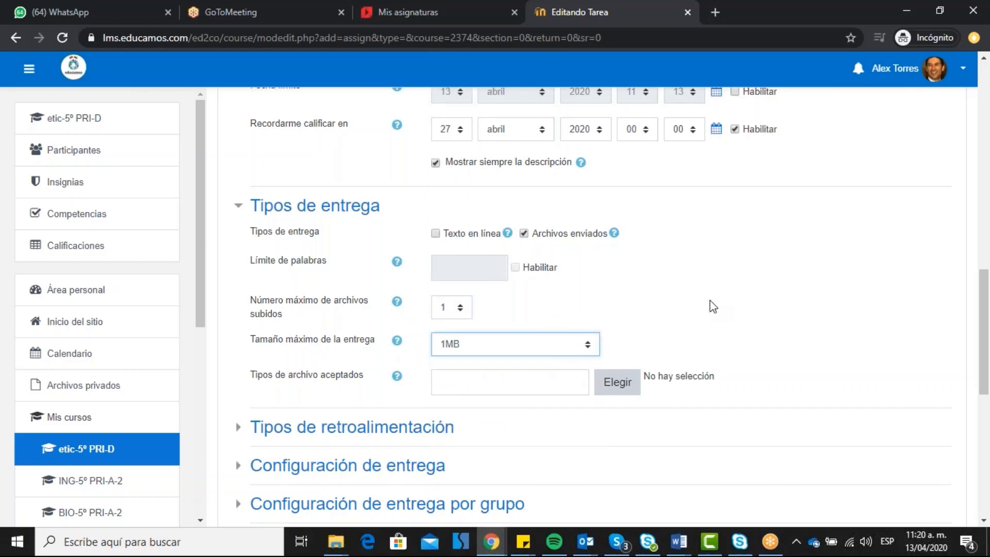
Set the maximum number of uploaded files back to 20 and the maximum submission size to 10MB
{"action": "left_click", "coordinate": [458, 308]}
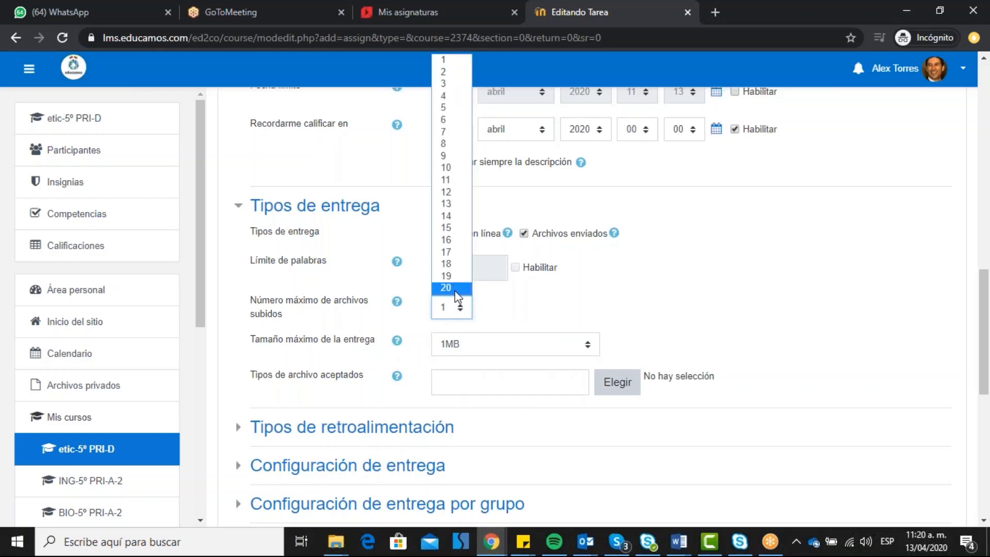
{"action": "left_click", "coordinate": [449, 287]}
{"action": "left_click", "coordinate": [518, 342]}
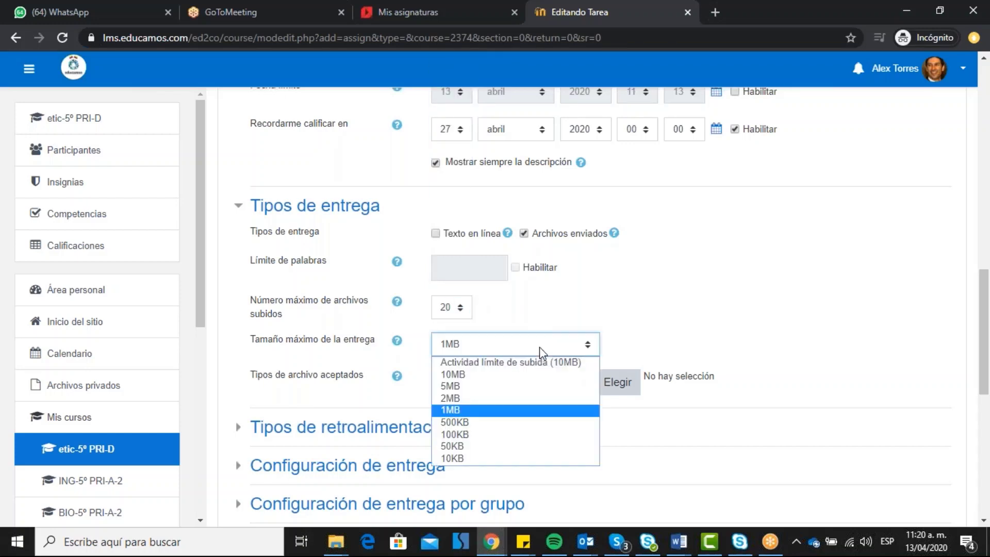
{"action": "left_click", "coordinate": [488, 373]}
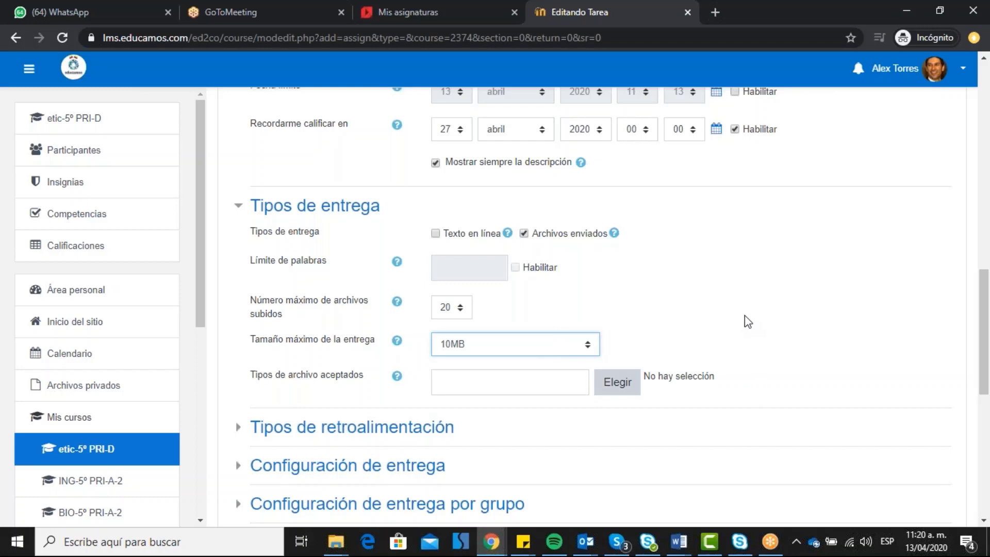
Check the completed assignment form from General to Tipos de entrega, then save Tarea Prueba and return to the course
{"action": "scroll", "coordinate": [745, 315], "scroll_direction": "down", "scroll_amount": 2}
{"action": "scroll", "coordinate": [748, 319], "scroll_direction": "down", "scroll_amount": 4}
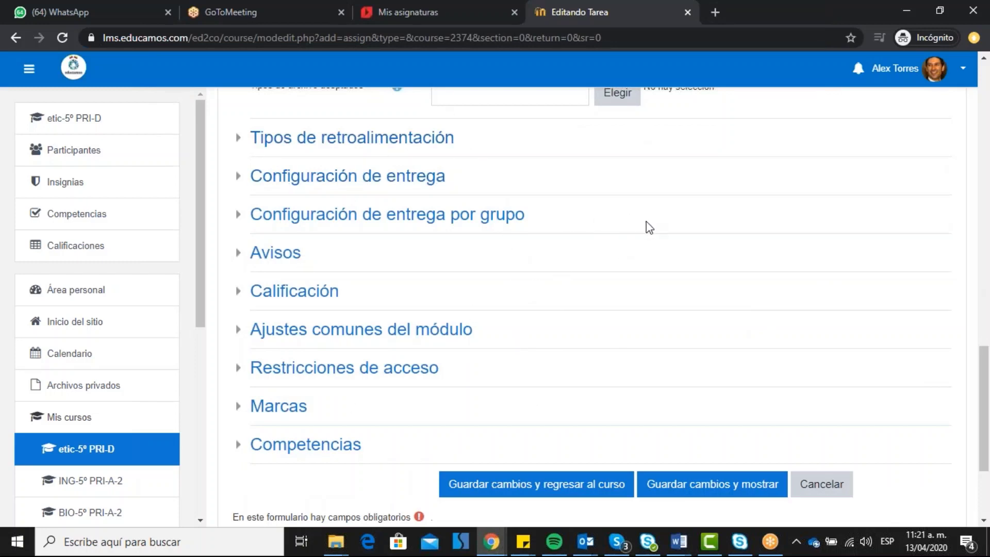
{"action": "scroll", "coordinate": [659, 222], "scroll_direction": "up", "scroll_amount": 10}
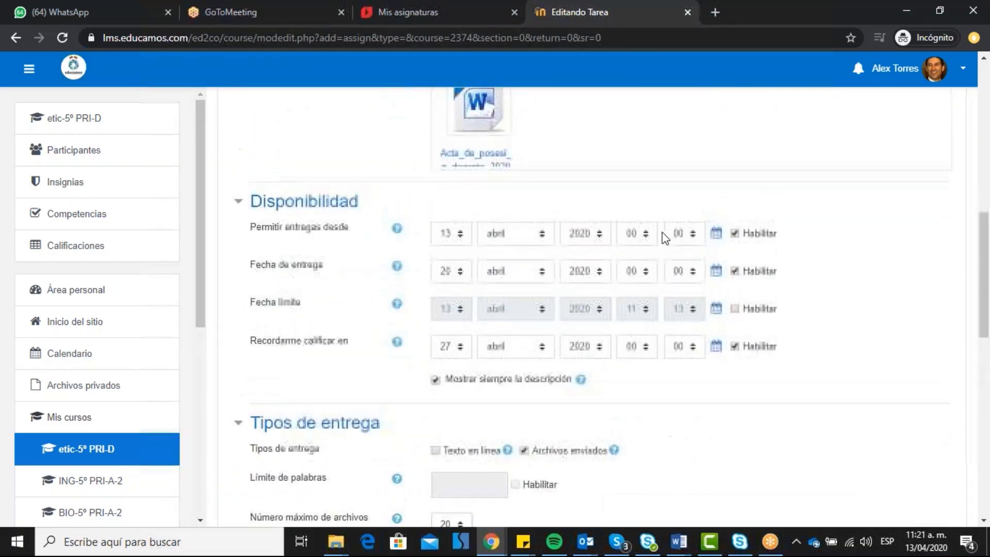
{"action": "scroll", "coordinate": [662, 232], "scroll_direction": "up", "scroll_amount": 8}
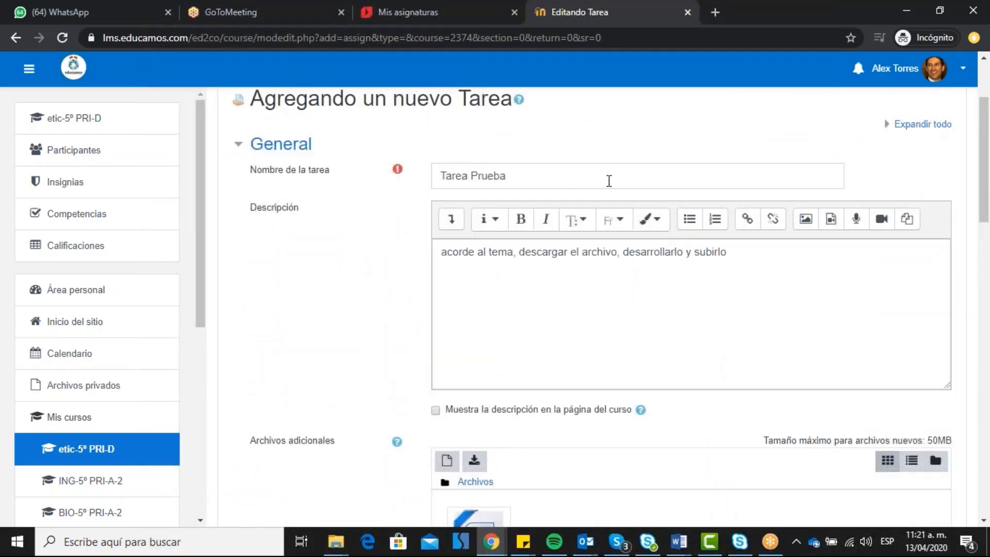
{"action": "scroll", "coordinate": [779, 278], "scroll_direction": "down", "scroll_amount": 4}
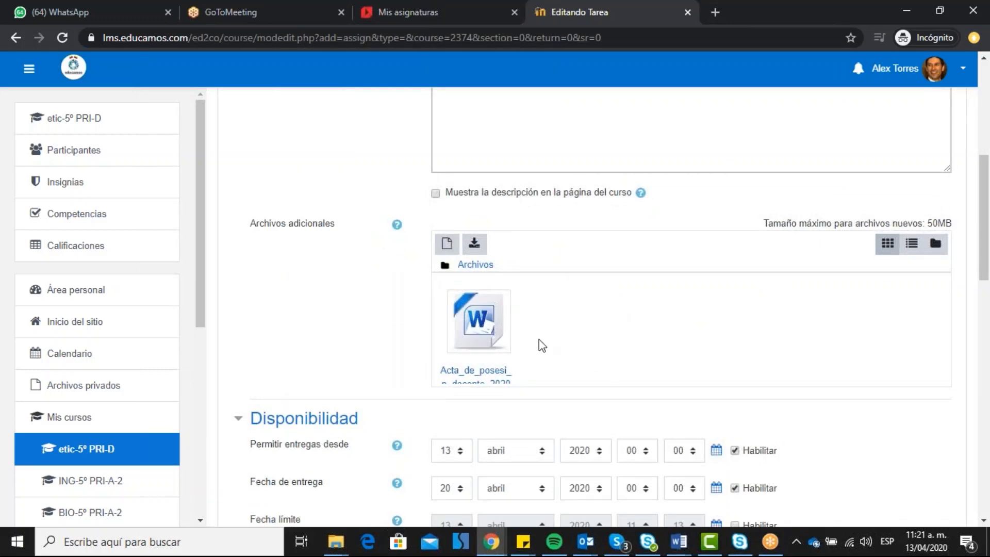
{"action": "scroll", "coordinate": [567, 356], "scroll_direction": "down", "scroll_amount": 4}
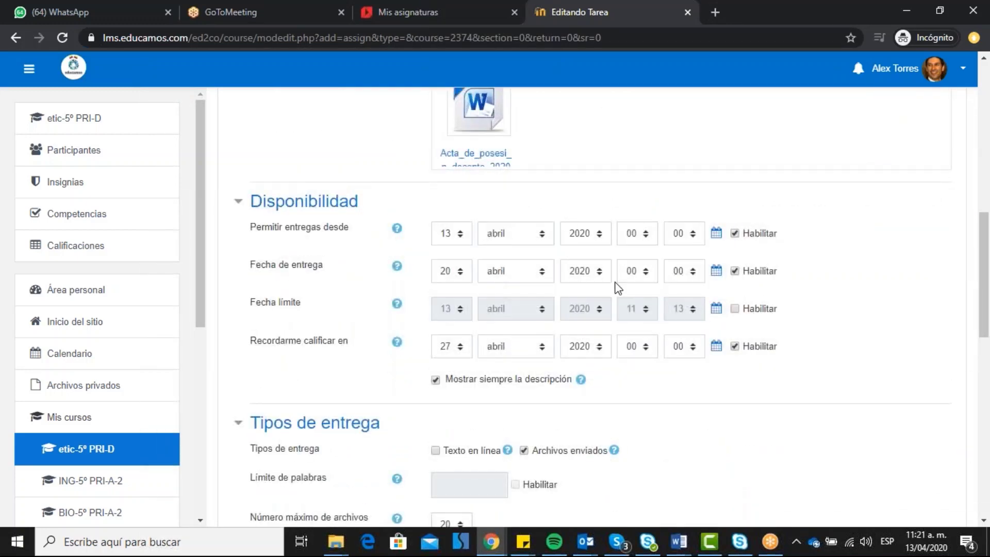
{"action": "scroll", "coordinate": [960, 275], "scroll_direction": "down", "scroll_amount": 5}
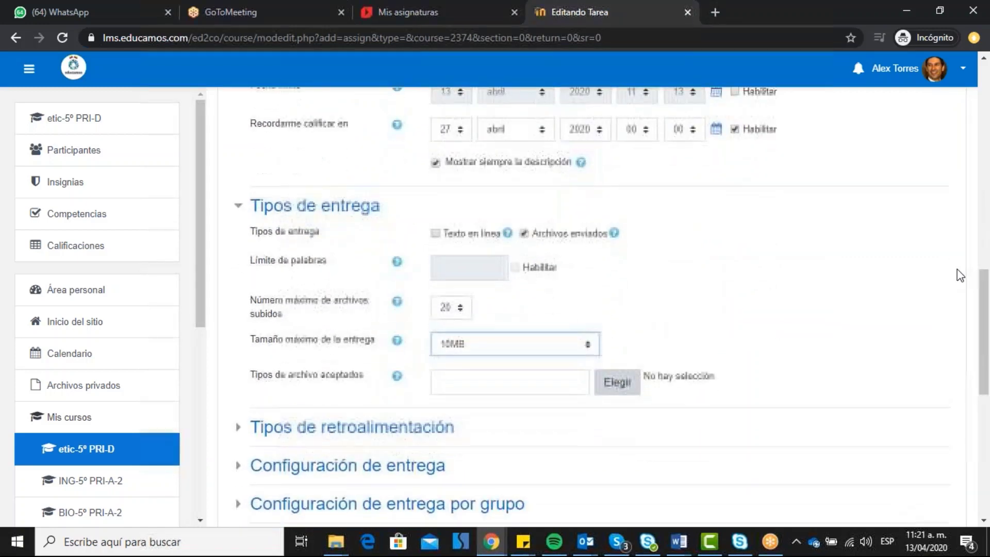
{"action": "scroll", "coordinate": [960, 275], "scroll_direction": "down", "scroll_amount": 6}
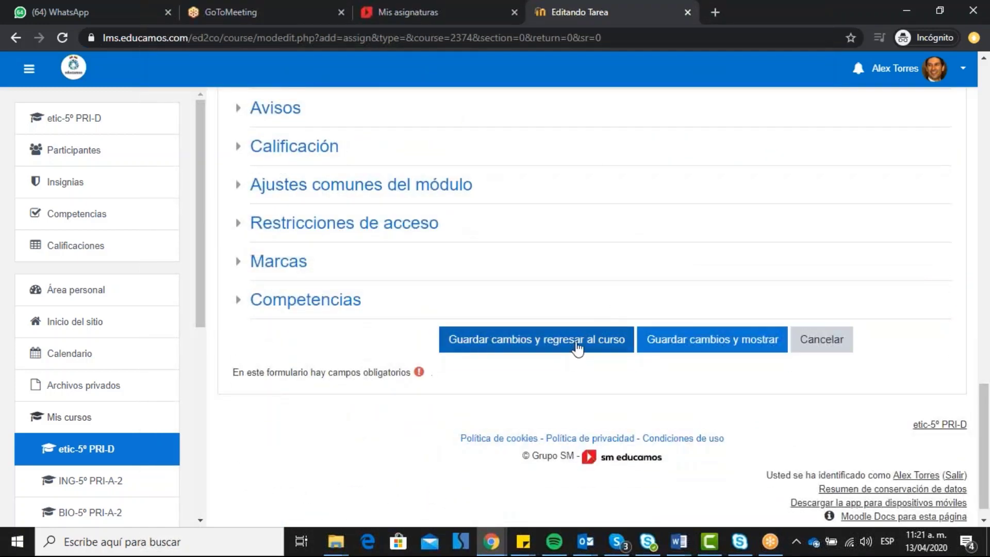
{"action": "left_click", "coordinate": [578, 342]}
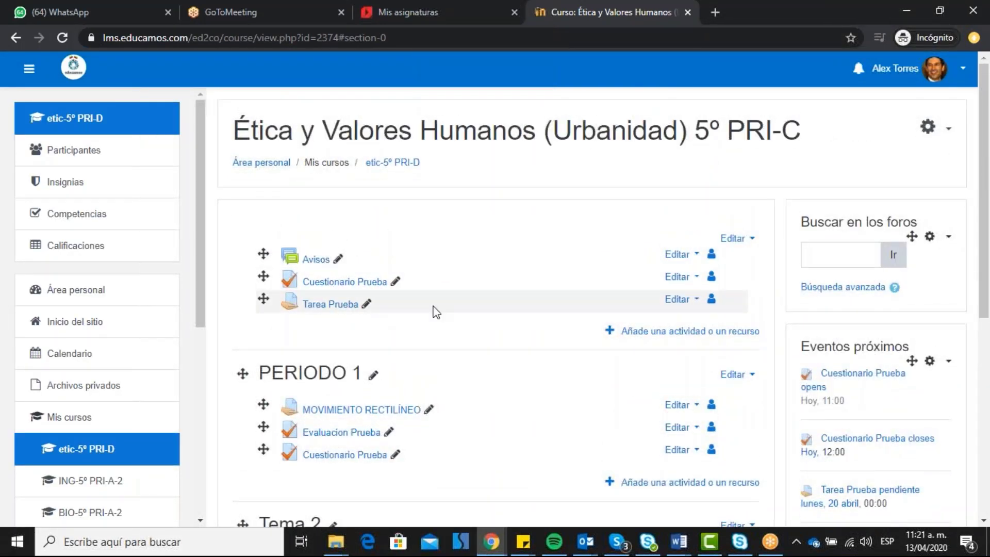
Check the upcoming events on the course page and open the Tarea Prueba assignment
{"action": "scroll", "coordinate": [847, 318], "scroll_direction": "down", "scroll_amount": 3}
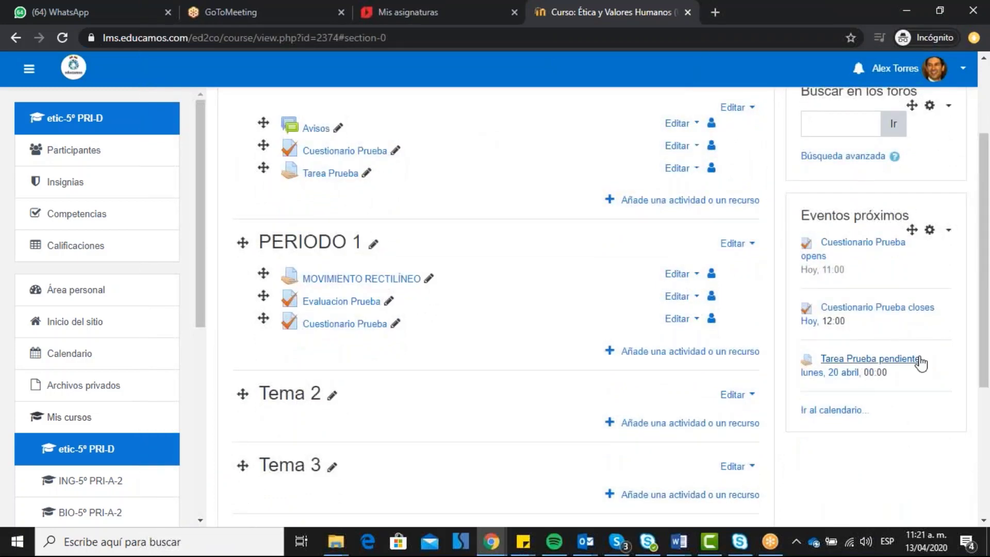
{"action": "left_click_drag", "start_coordinate": [987, 364], "coordinate": [987, 275]}
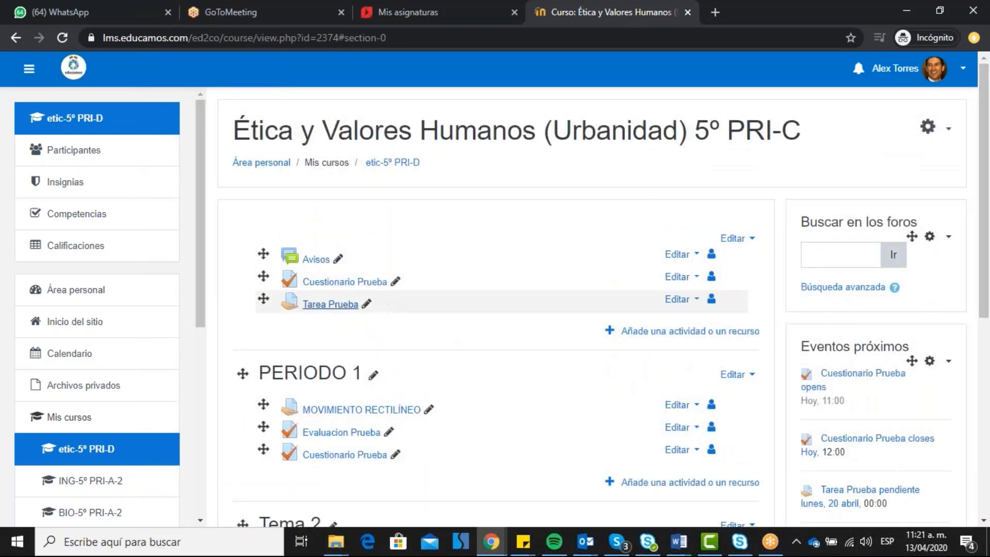
{"action": "left_click", "coordinate": [341, 304]}
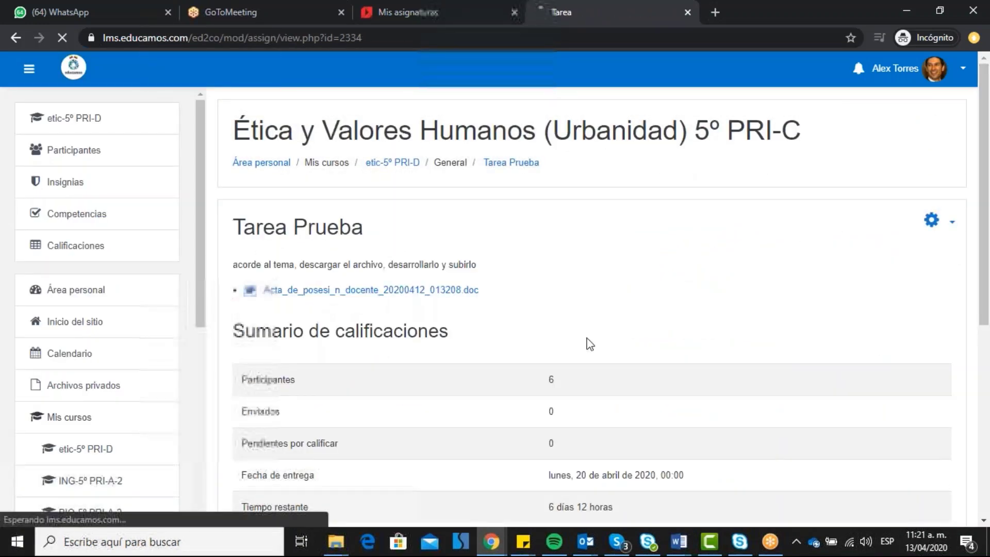
Review the description, attached Word file and Sumario de calificaciones of Tarea Prueba
{"action": "scroll", "coordinate": [769, 335], "scroll_direction": "down", "scroll_amount": 2}
{"action": "scroll", "coordinate": [772, 341], "scroll_direction": "down", "scroll_amount": 1}
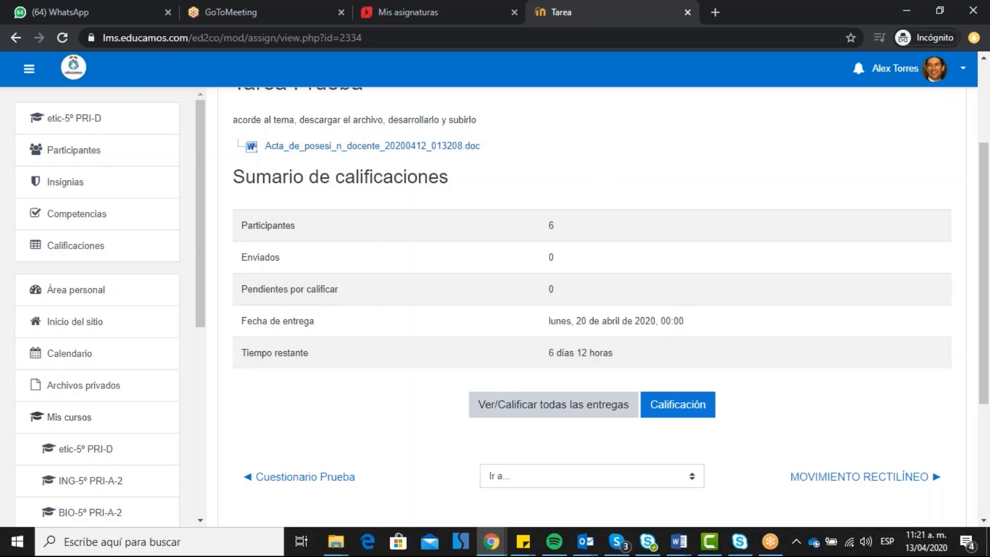
{"action": "scroll", "coordinate": [405, 238], "scroll_direction": "up", "scroll_amount": 2}
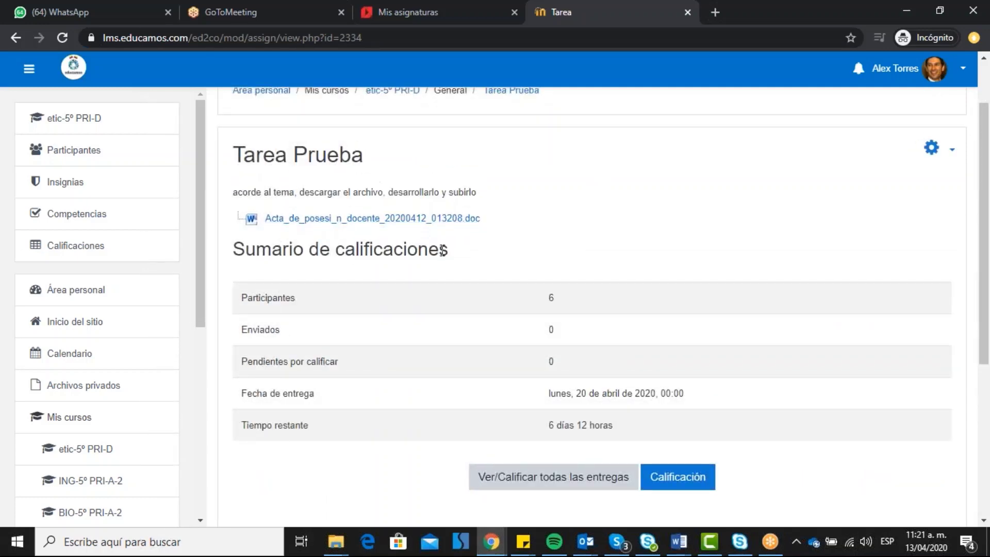
{"action": "scroll", "coordinate": [603, 227], "scroll_direction": "down", "scroll_amount": 2}
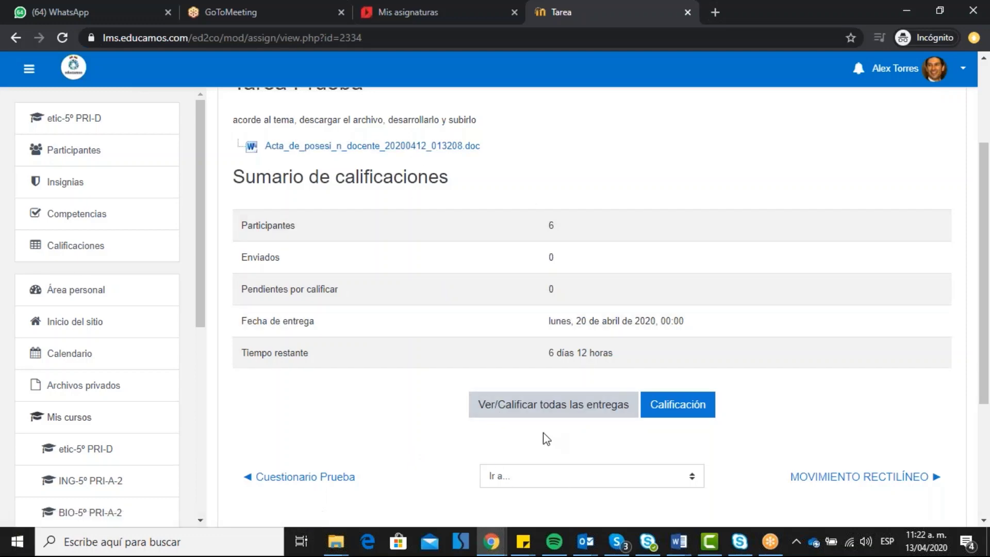
{"action": "scroll", "coordinate": [564, 350], "scroll_direction": "up", "scroll_amount": 2}
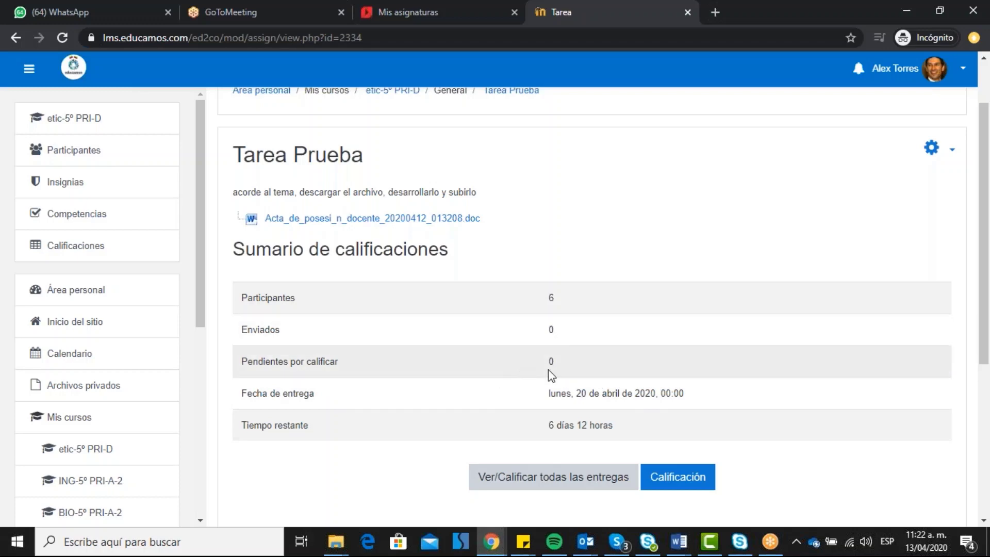
{"action": "left_click_drag", "start_coordinate": [984, 249], "coordinate": [988, 253]}
{"action": "scroll", "coordinate": [988, 253], "scroll_direction": "down", "scroll_amount": 4}
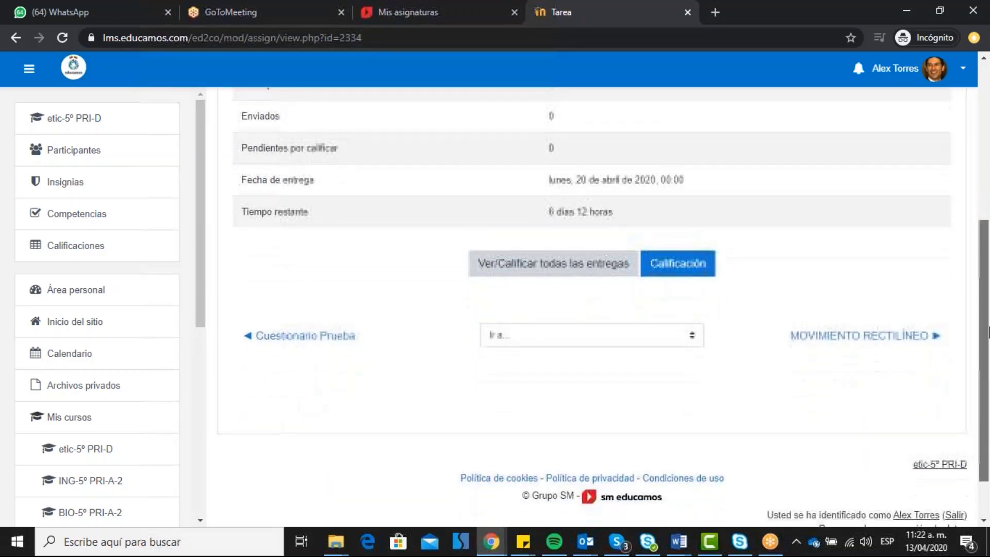
Open the view for grading all submissions of Tarea Prueba and examine the students' submission status and grading columns
{"action": "scroll", "coordinate": [987, 268], "scroll_direction": "up", "scroll_amount": 2}
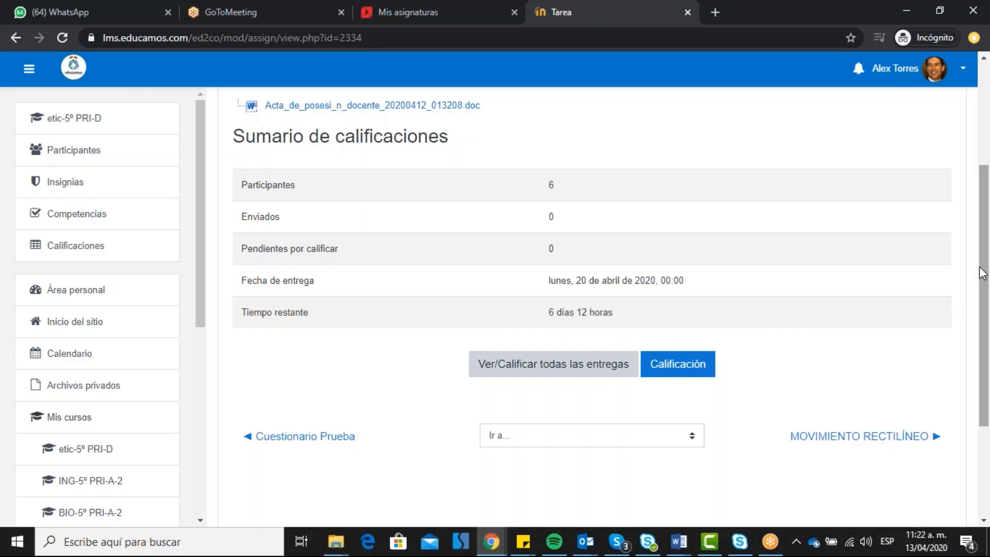
{"action": "left_click", "coordinate": [559, 369]}
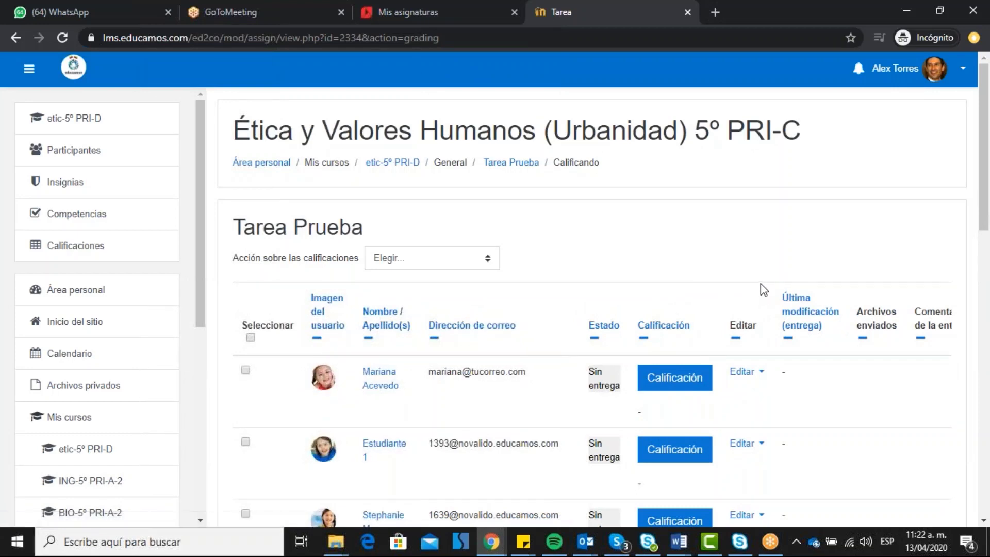
{"action": "scroll", "coordinate": [760, 284], "scroll_direction": "down", "scroll_amount": 1}
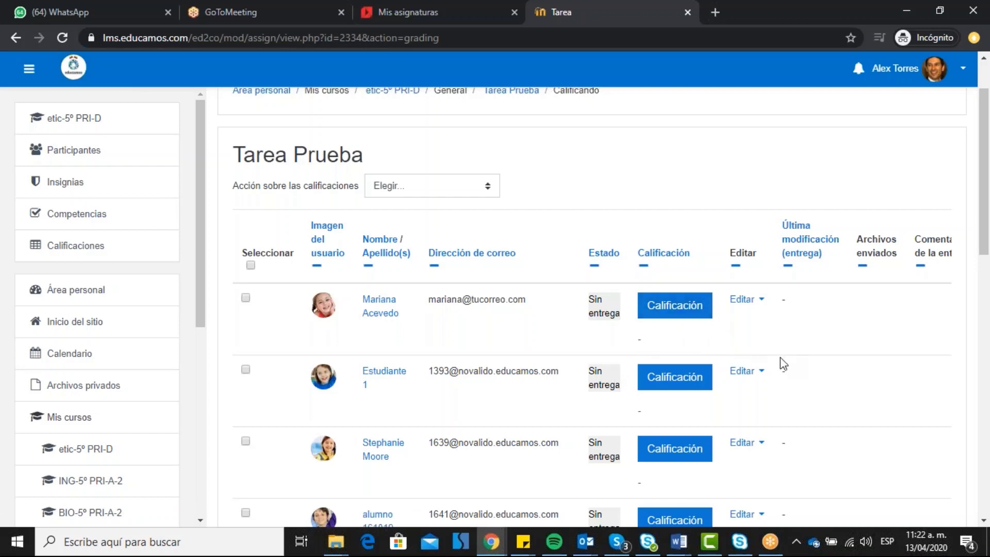
{"action": "scroll", "coordinate": [784, 364], "scroll_direction": "up", "scroll_amount": 3}
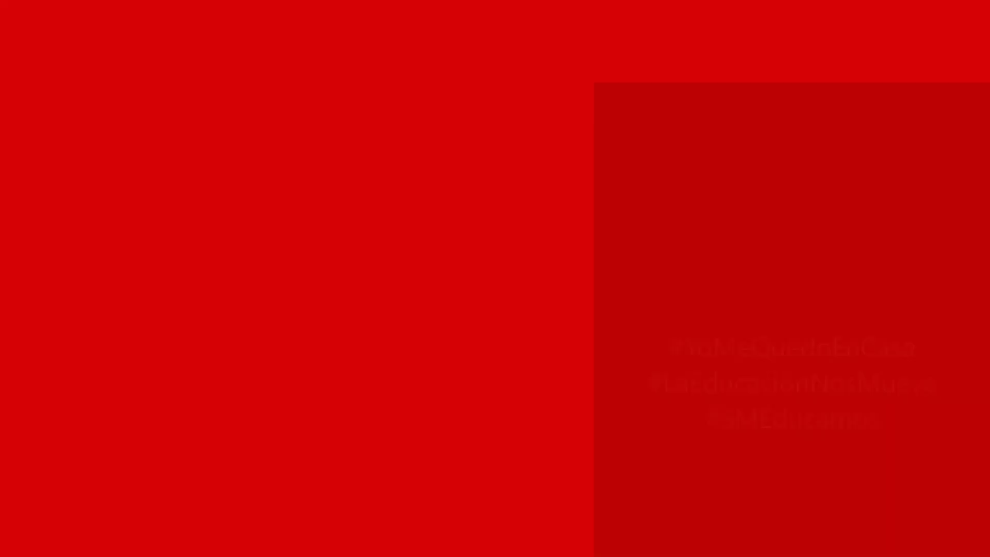